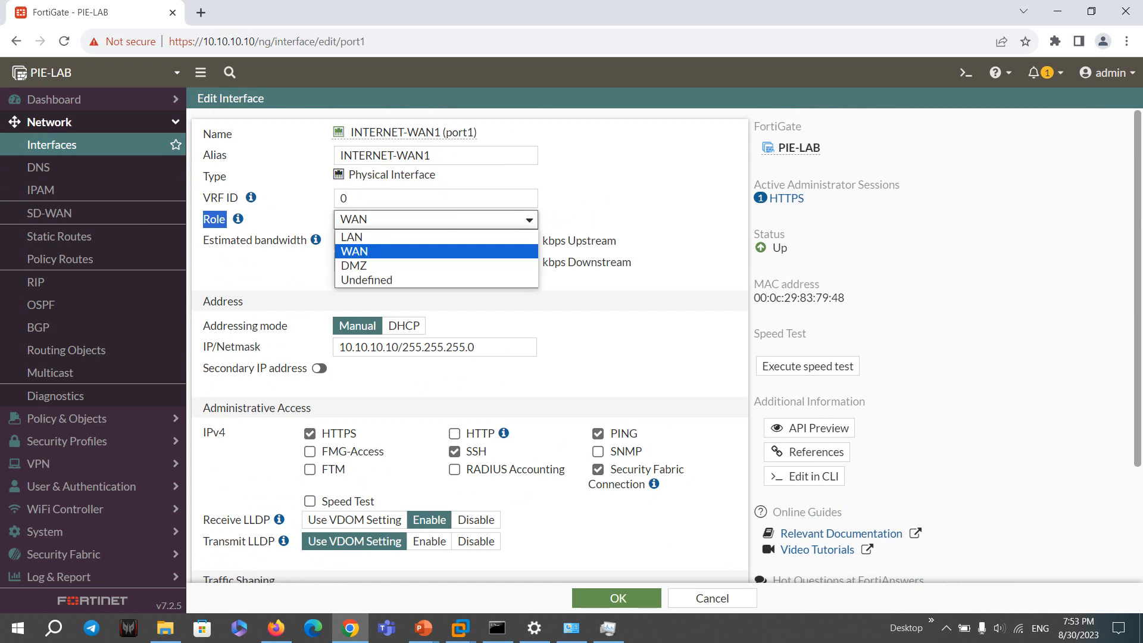
# Examine the role, estimated bandwidth, administrative access and alias settings of the INTERNET-WAN1 (port1) interface.
pyautogui.click(417, 253)
pyautogui.press('Tab')
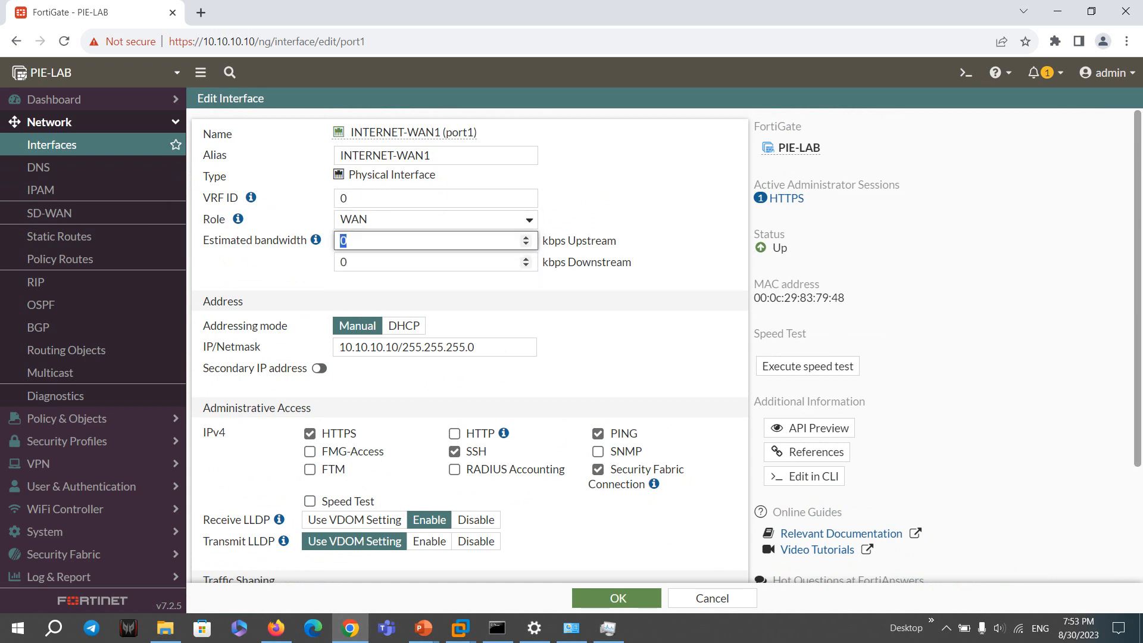
pyautogui.press('Tab')
pyautogui.scroll(-3, 470, 346)
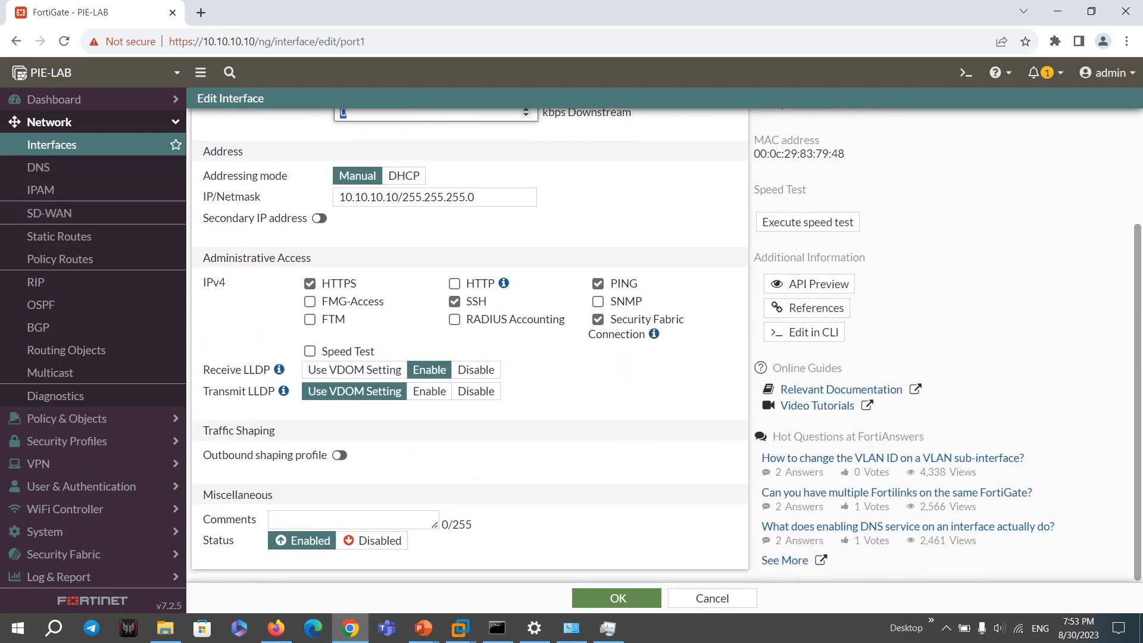
pyautogui.scroll(3, 471, 346)
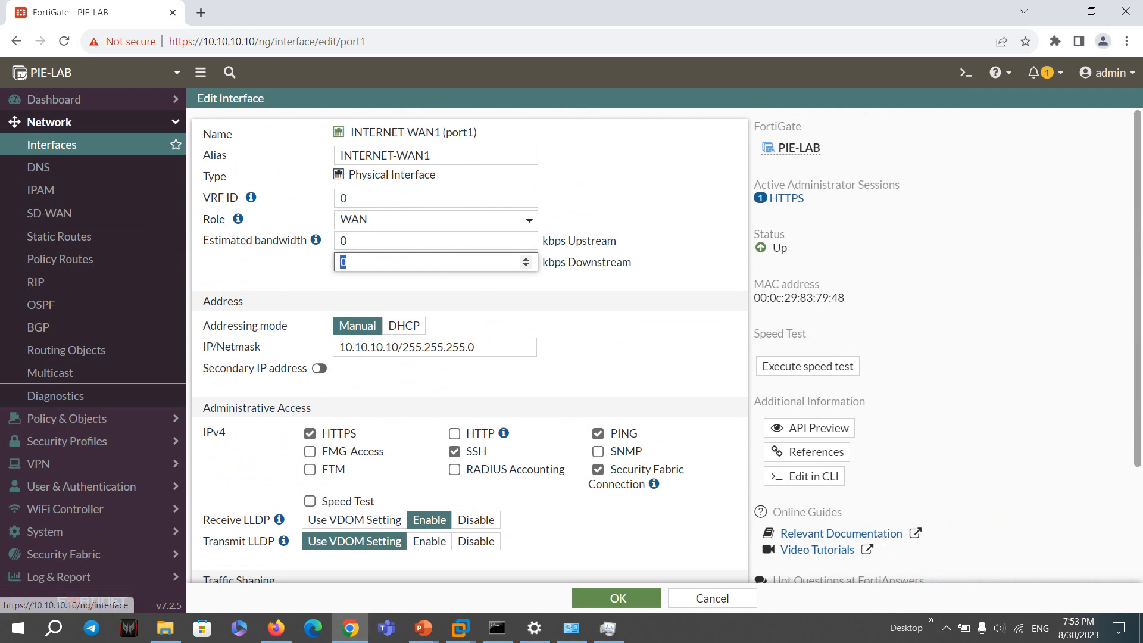
pyautogui.doubleClick(214, 220)
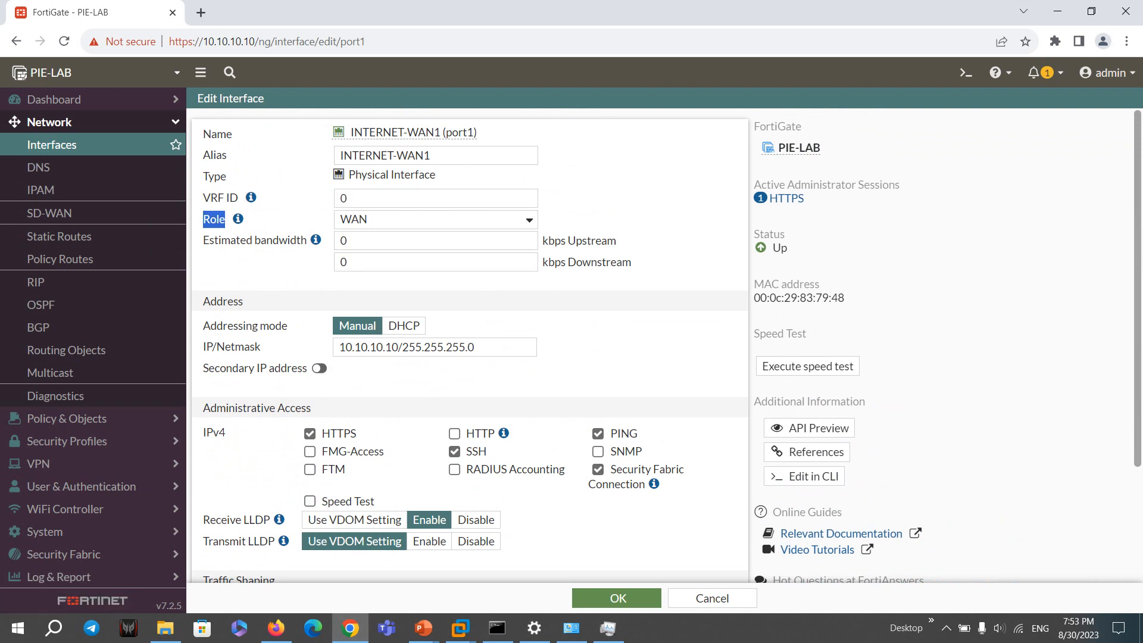
pyautogui.moveTo(441, 156); pyautogui.dragTo(337, 156)
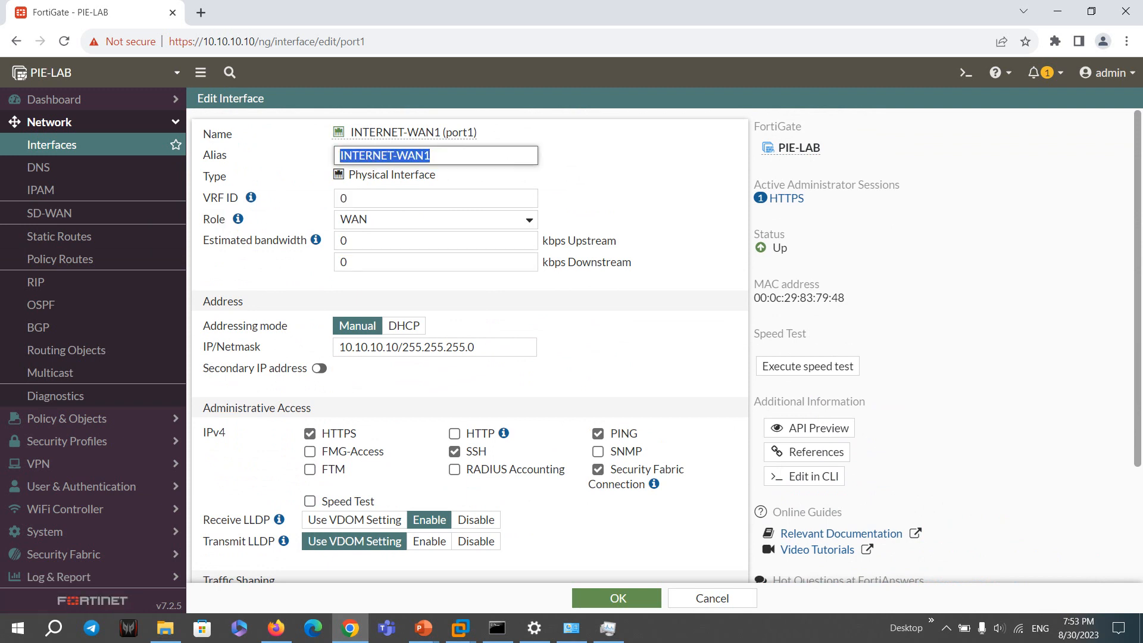
pyautogui.moveTo(446, 133); pyautogui.dragTo(474, 132)
# Open the INTERNET-WAN2 (port2) interface, set its role to WAN and renew its DHCP-obtained address.
pyautogui.click(65, 144)
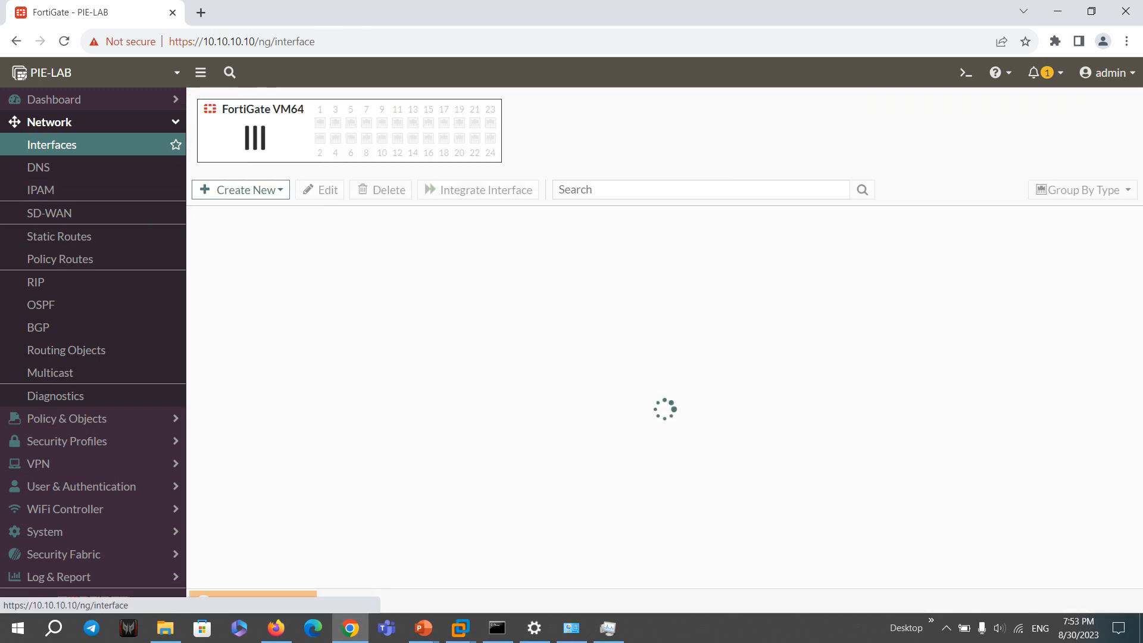
pyautogui.doubleClick(296, 411)
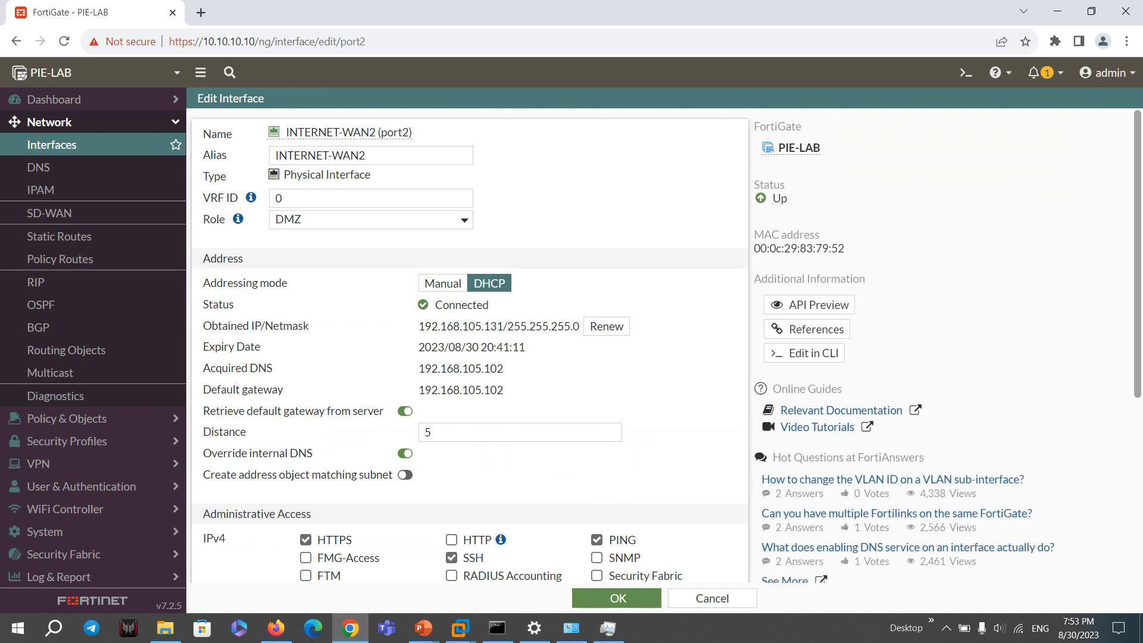
pyautogui.click(464, 220)
pyautogui.click(371, 251)
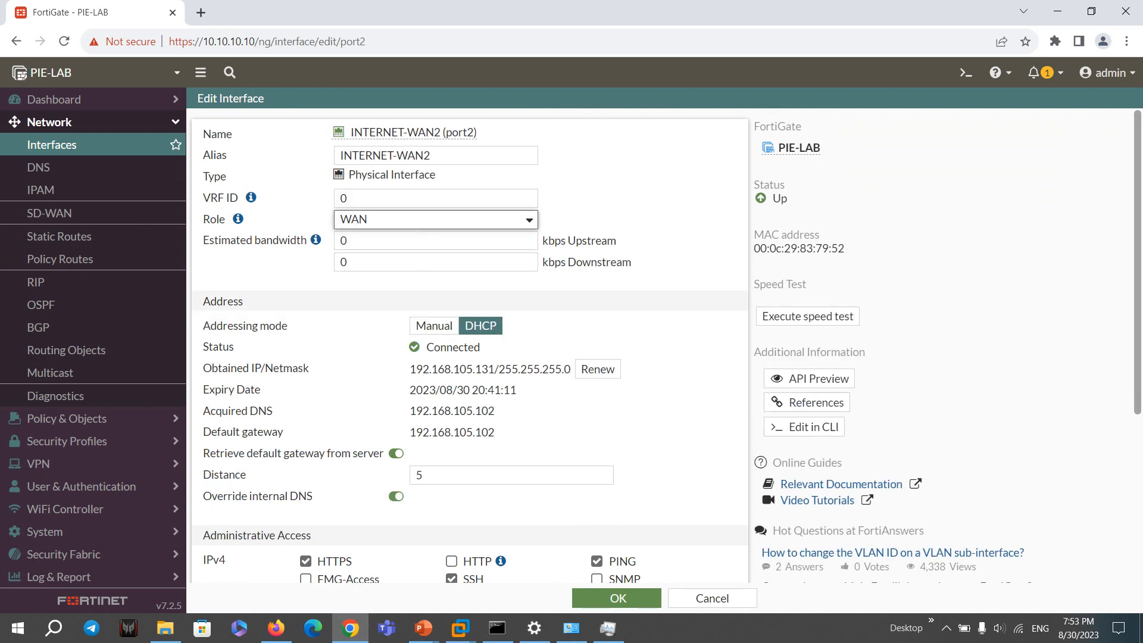
pyautogui.moveTo(311, 369); pyautogui.dragTo(203, 369)
pyautogui.click(598, 369)
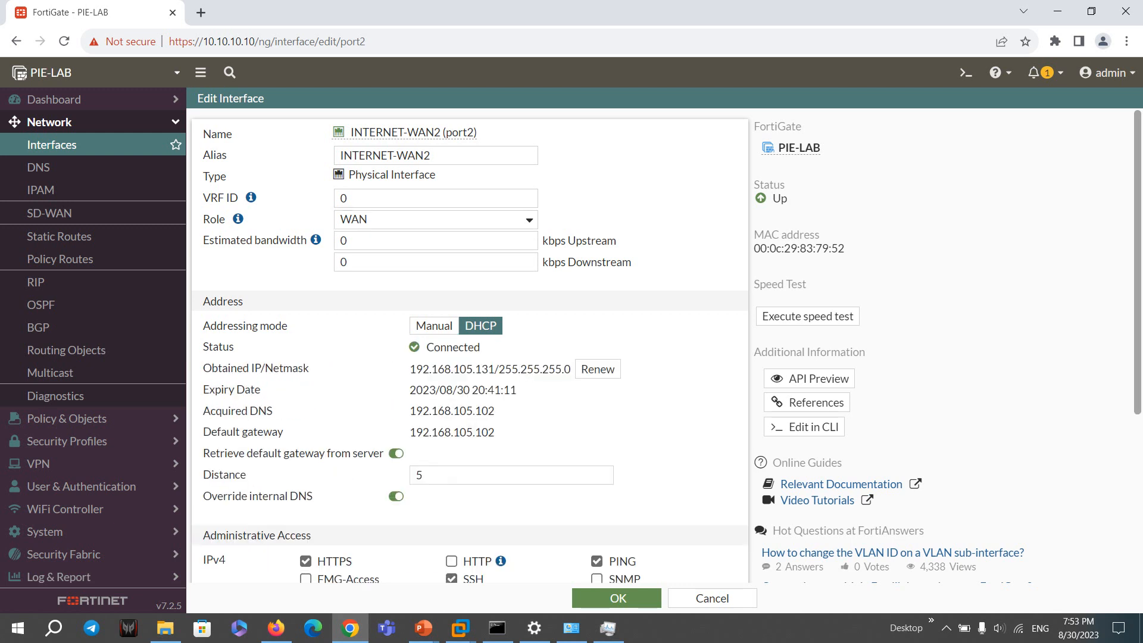
# Turn off Override internal DNS in the DHCP addressing settings of INTERNET-WAN2.
pyautogui.scroll(-4, 470, 357)
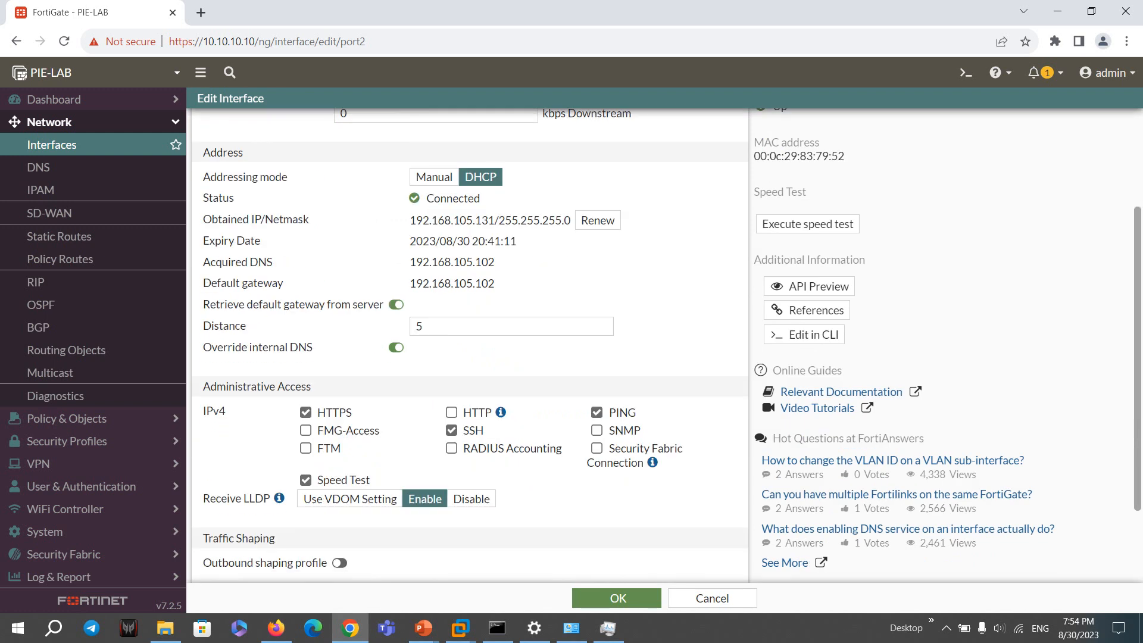
pyautogui.scroll(1, 471, 345)
pyautogui.moveTo(203, 153); pyautogui.dragTo(368, 304)
pyautogui.click(396, 305)
pyautogui.click(396, 305)
pyautogui.moveTo(211, 347); pyautogui.dragTo(312, 347)
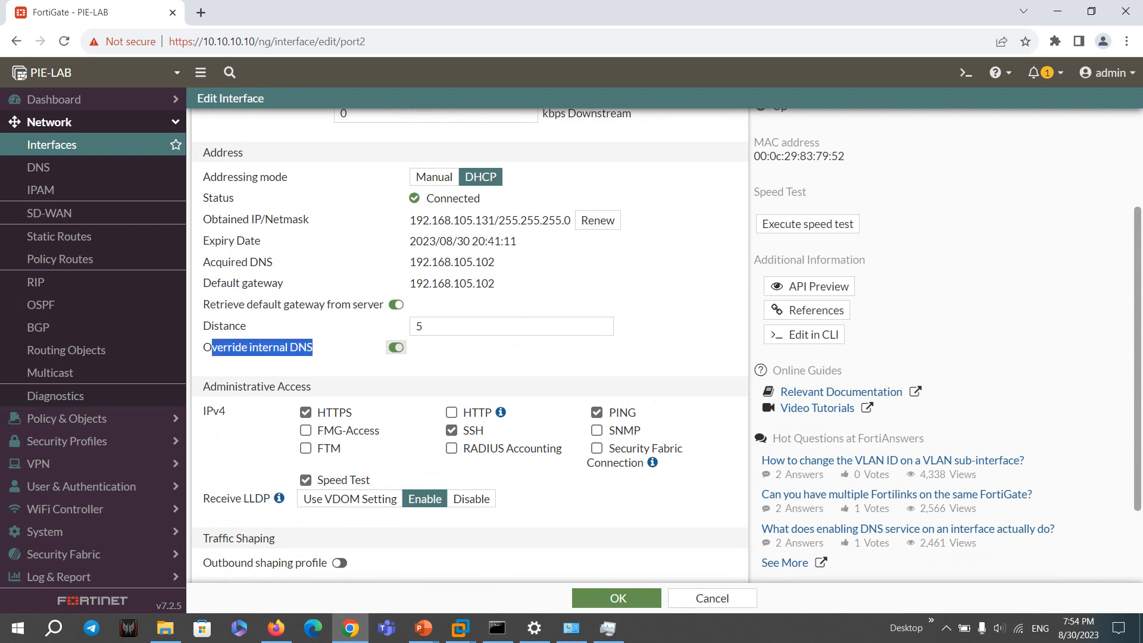
pyautogui.click(396, 347)
# Disable HTTPS and SSH administrative access on INTERNET-WAN2 and save the interface.
pyautogui.scroll(5, 396, 348)
pyautogui.scroll(-4, 470, 345)
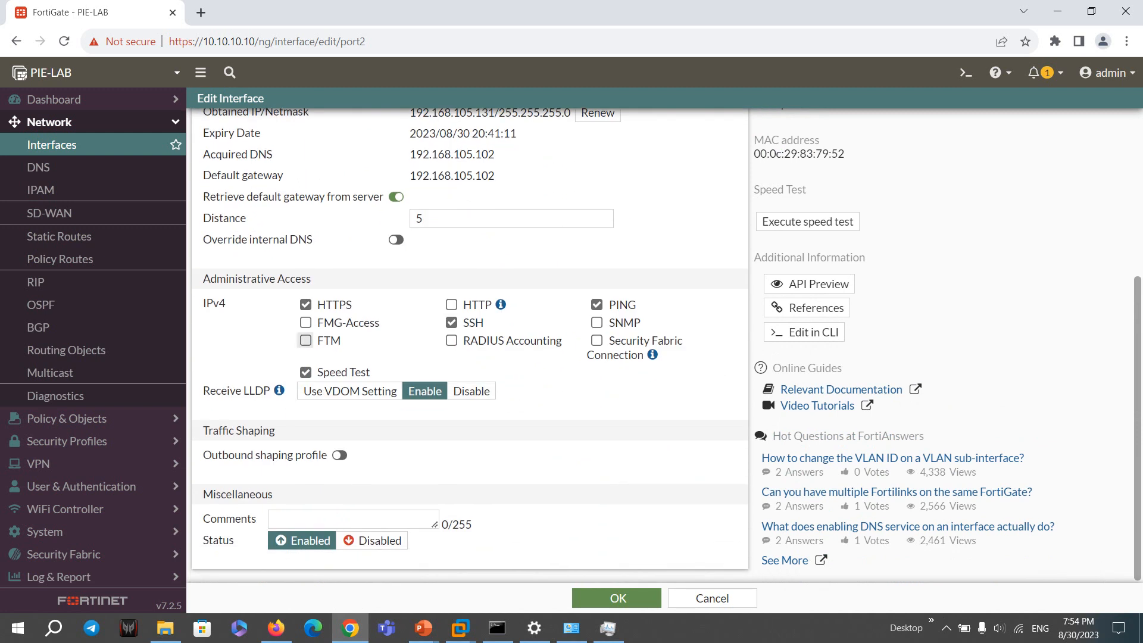
pyautogui.click(305, 304)
pyautogui.click(452, 322)
pyautogui.scroll(4, 471, 346)
pyautogui.scroll(-1, 471, 345)
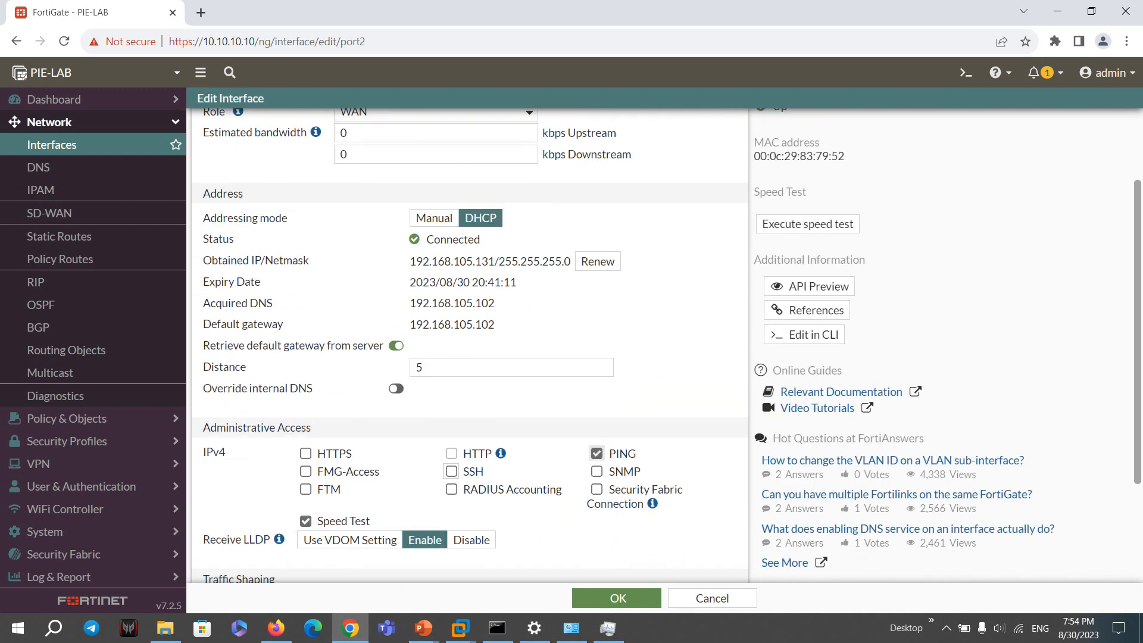
pyautogui.scroll(-2, 471, 345)
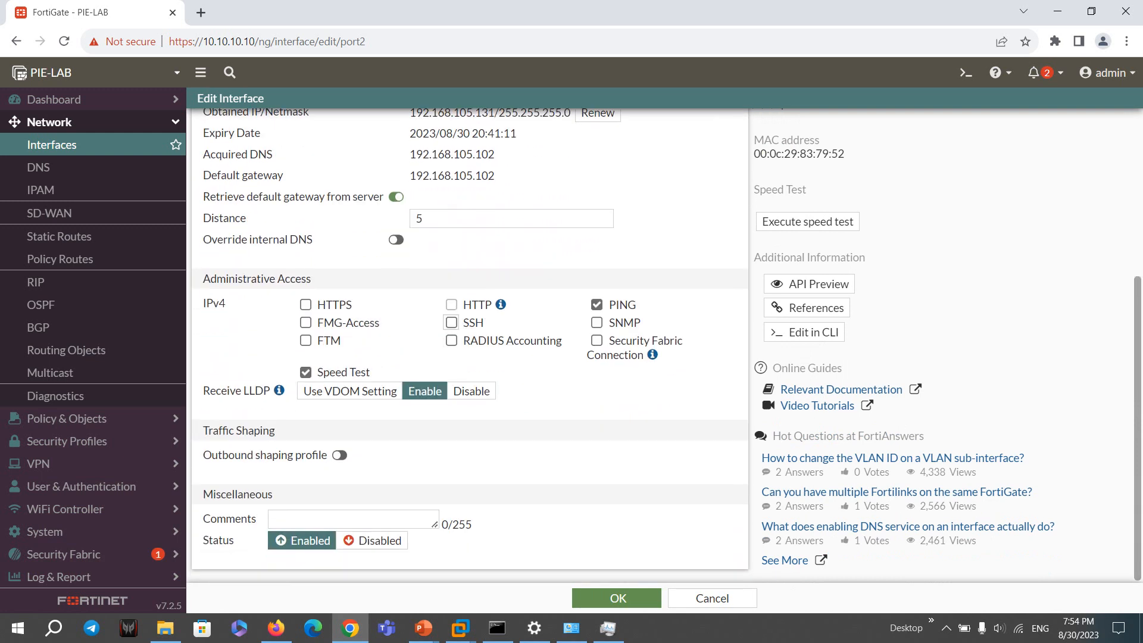
pyautogui.click(618, 598)
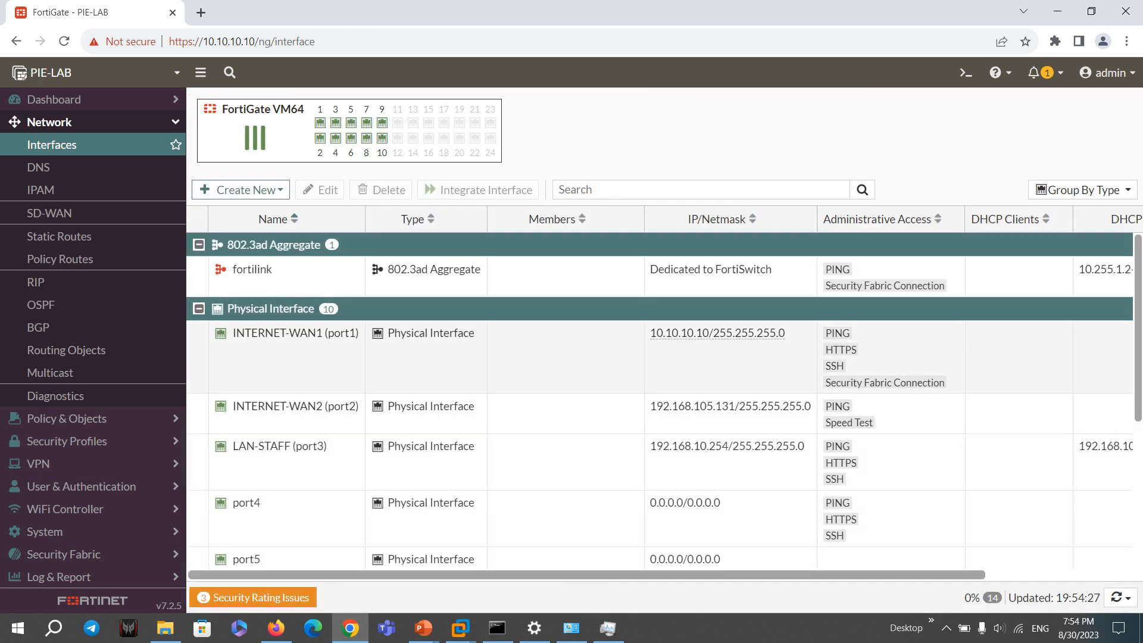
# Open the LAN-STAFF (port3) interface for editing and review its role, IP/netmask and DHCP server settings.
pyautogui.scroll(-1, 679, 375)
pyautogui.doubleClick(678, 375)
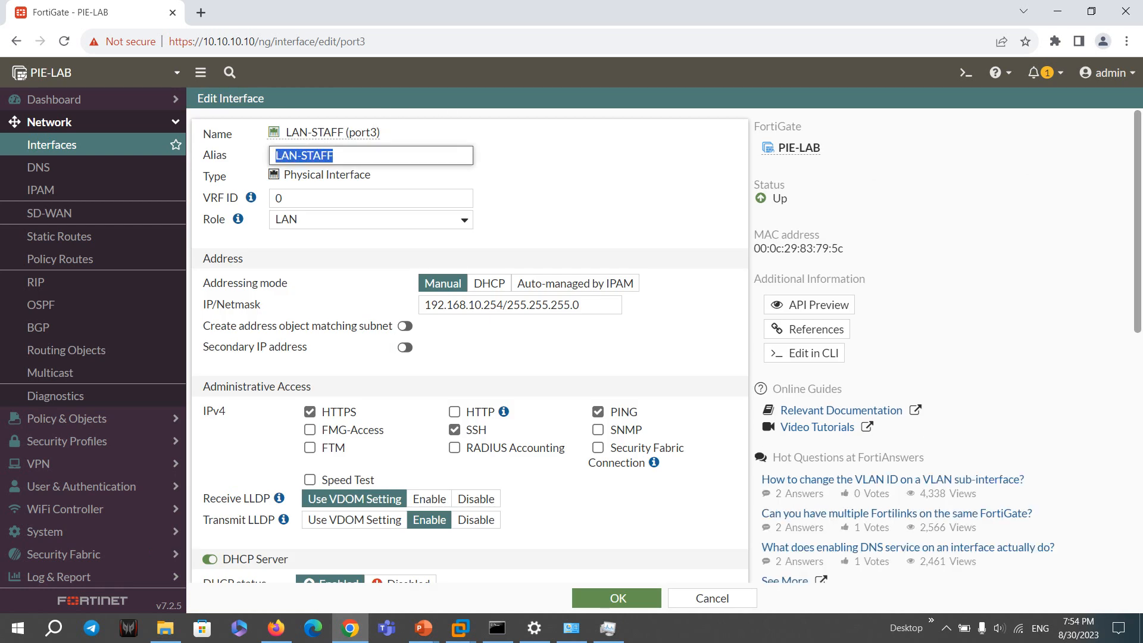
pyautogui.click(371, 220)
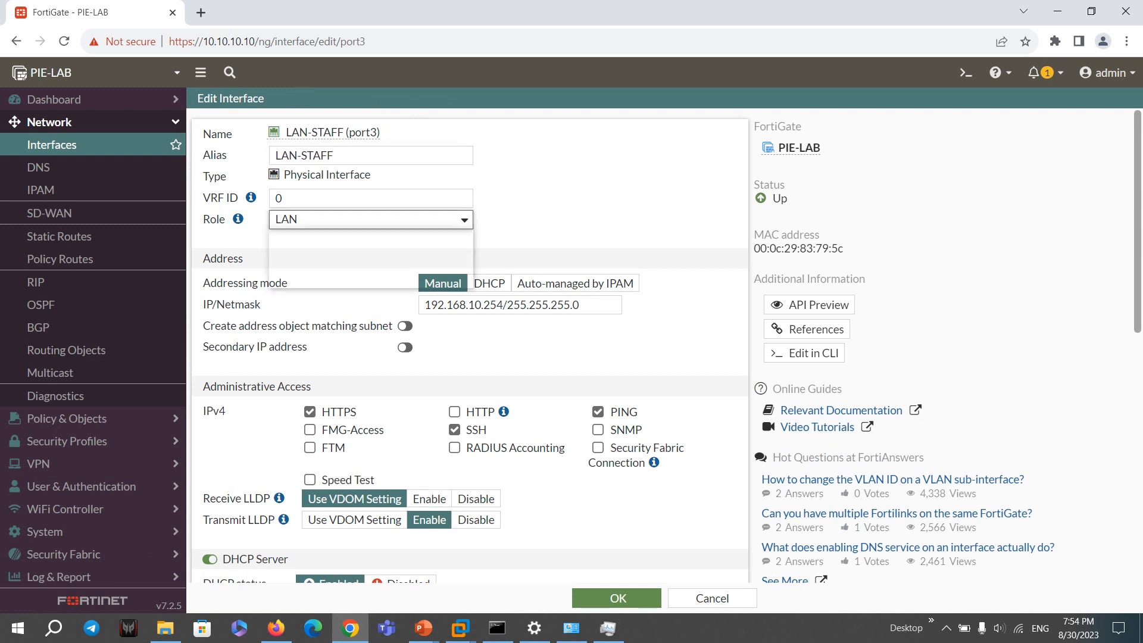
pyautogui.click(535, 215)
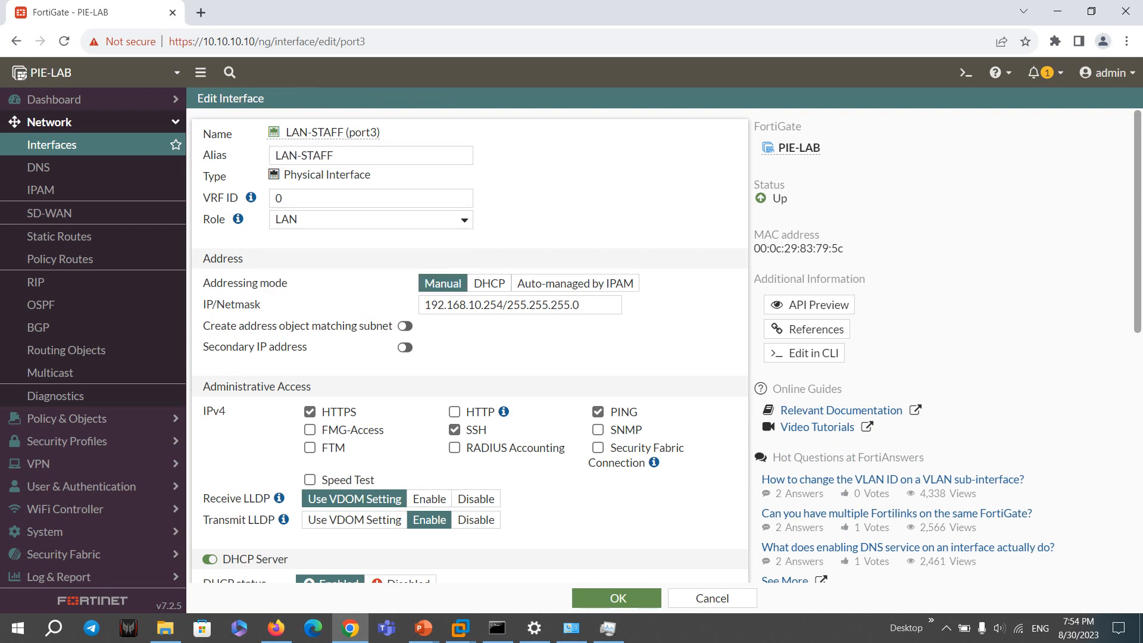
pyautogui.moveTo(425, 304); pyautogui.dragTo(579, 305)
pyautogui.scroll(-1, 579, 305)
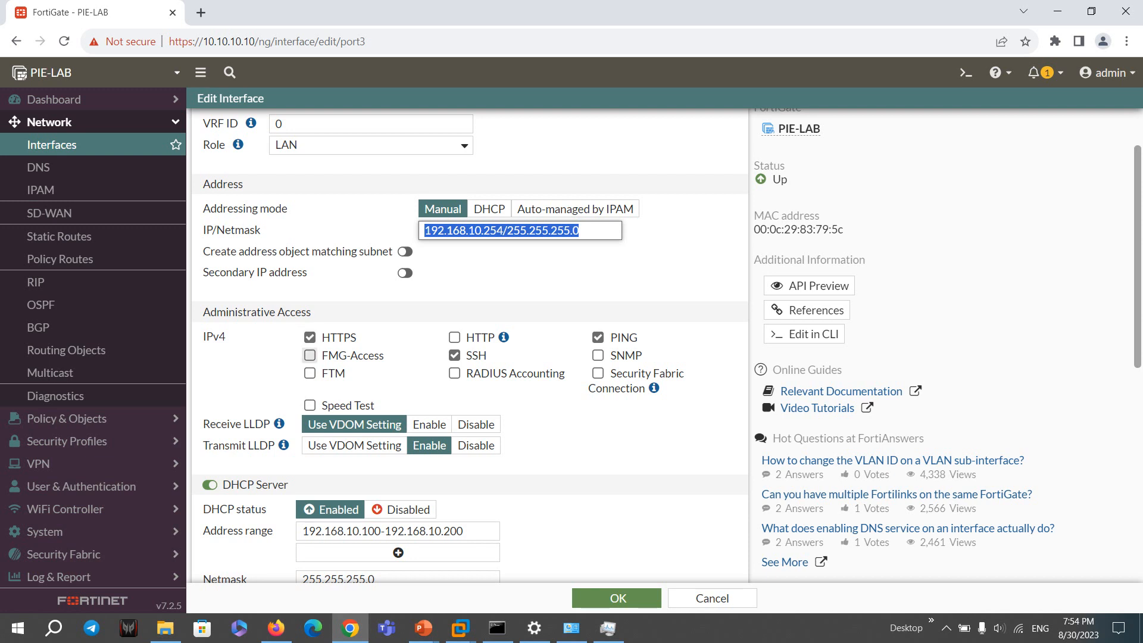
pyautogui.scroll(1, 310, 337)
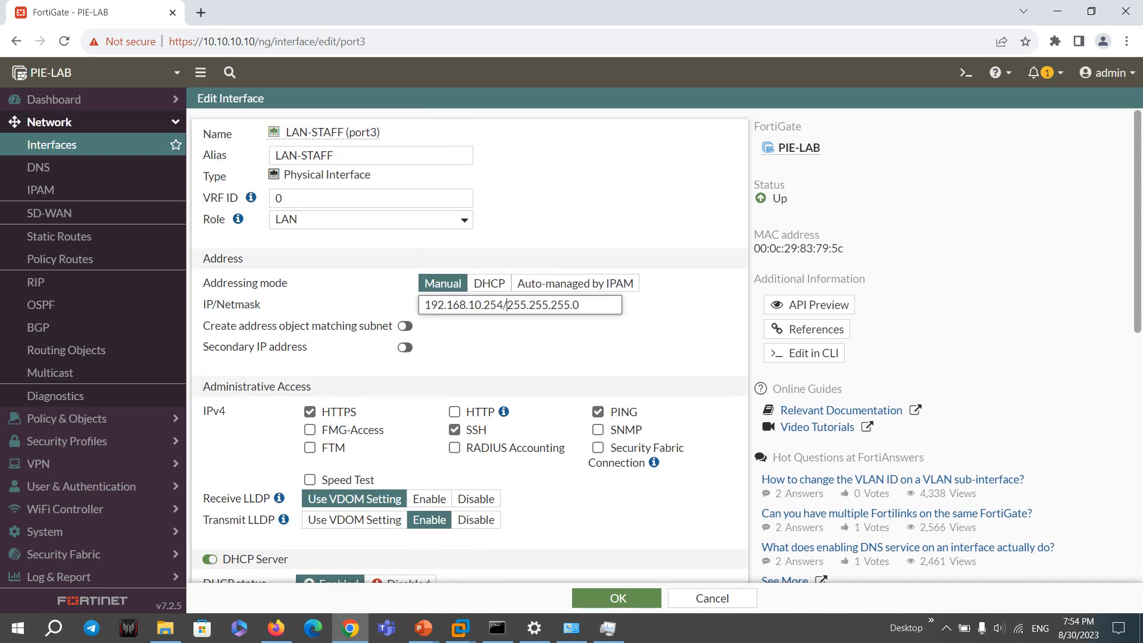
pyautogui.scroll(-5, 470, 346)
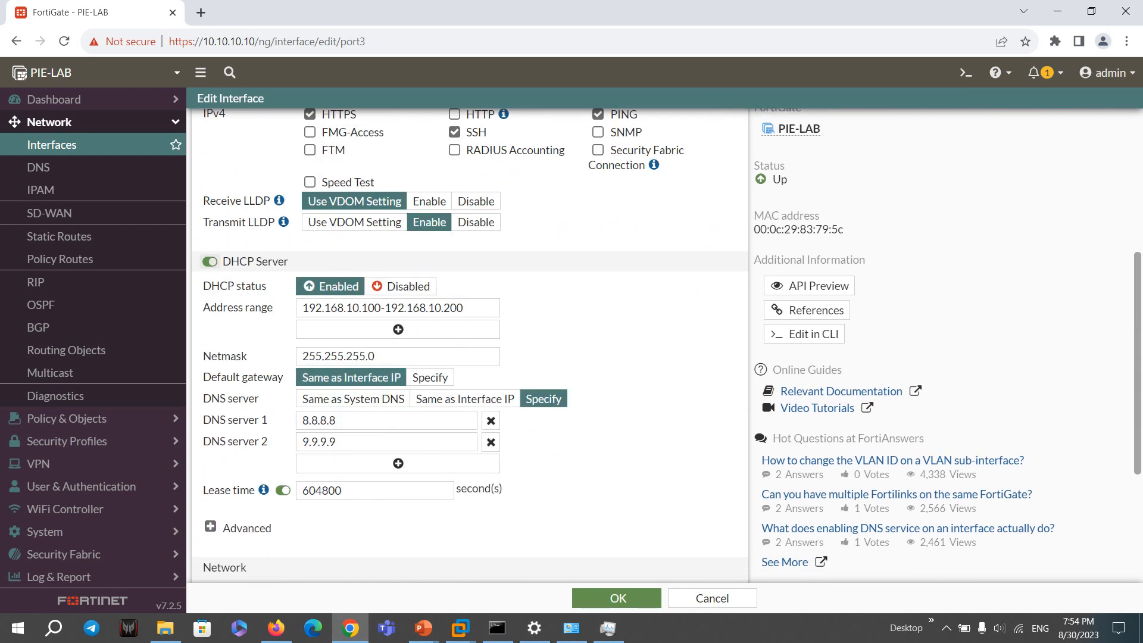
# Toggle the DHCP server of the LAN-STAFF interface off and back on.
pyautogui.click(210, 262)
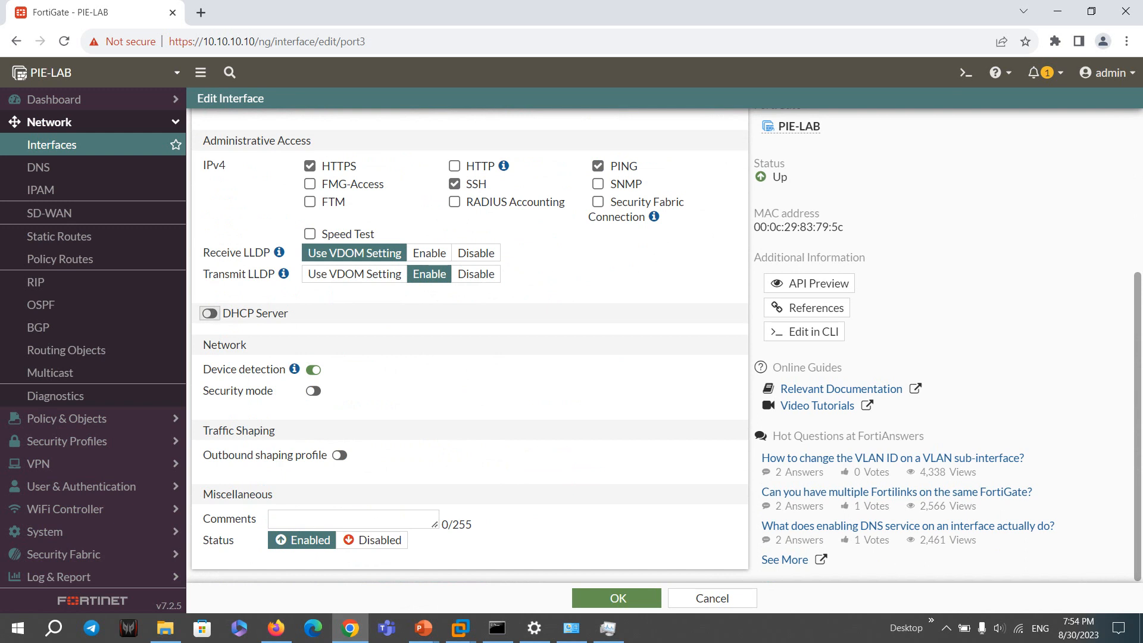
pyautogui.click(210, 313)
pyautogui.click(210, 314)
pyautogui.click(210, 313)
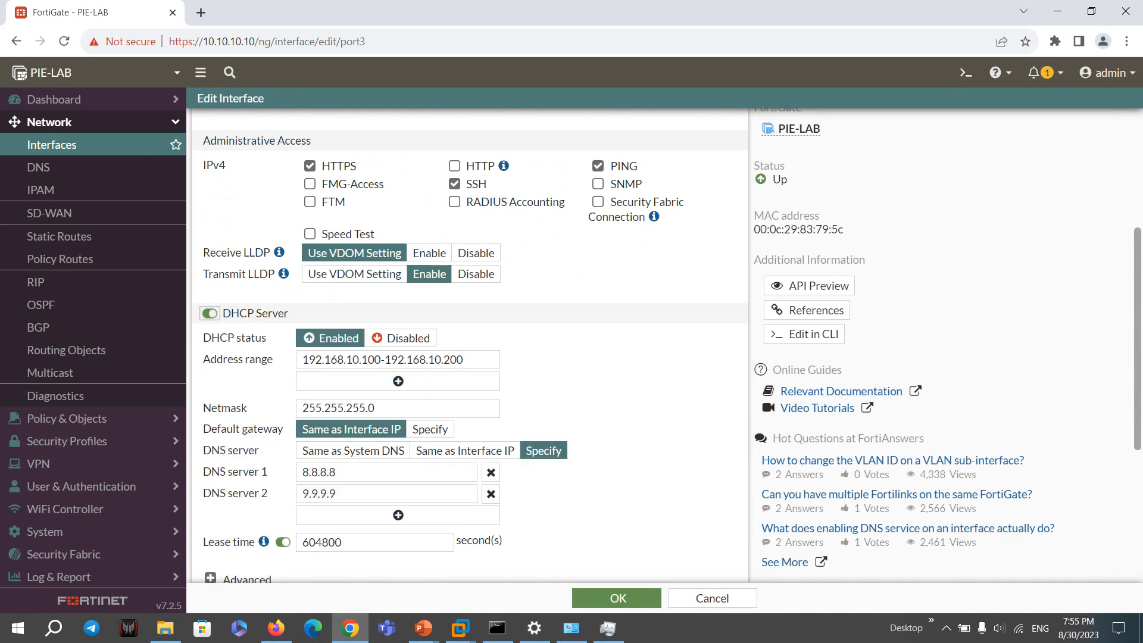
# Try the Specify option for the DHCP default gateway and revert it to Same as Interface IP.
pyautogui.moveTo(464, 359); pyautogui.dragTo(300, 360)
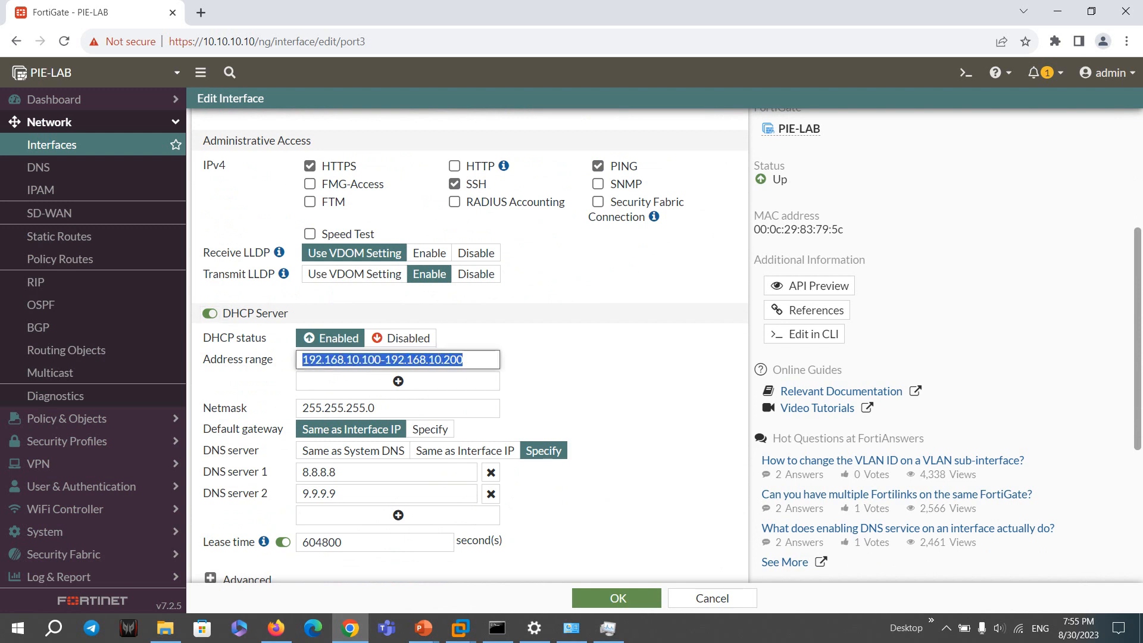
pyautogui.scroll(-3, 301, 360)
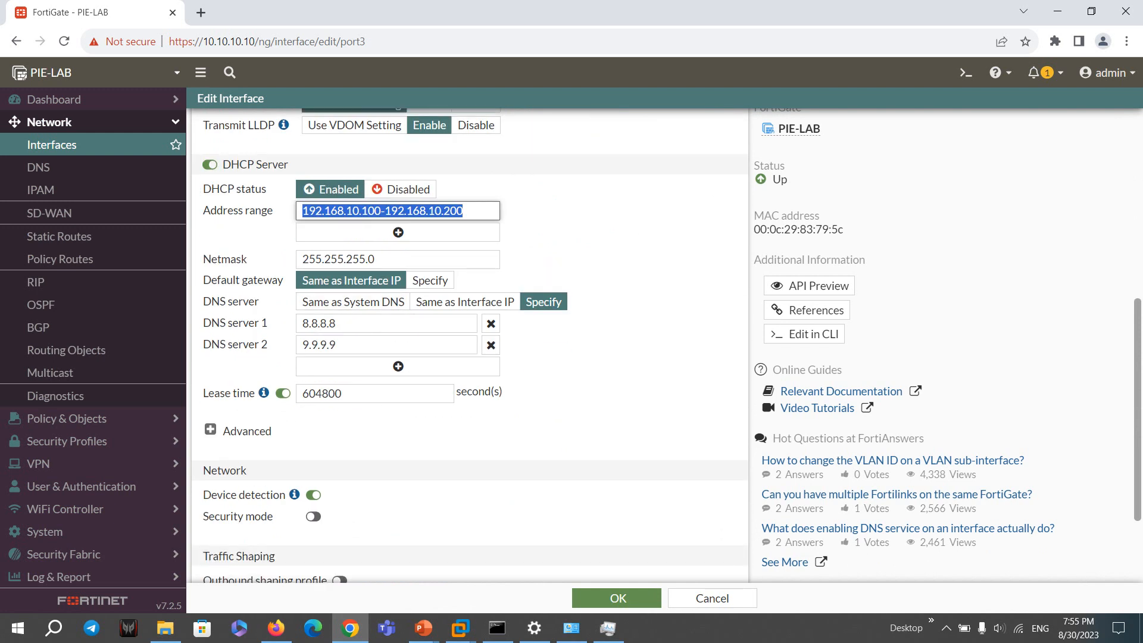
pyautogui.moveTo(200, 281); pyautogui.dragTo(289, 281)
pyautogui.click(430, 280)
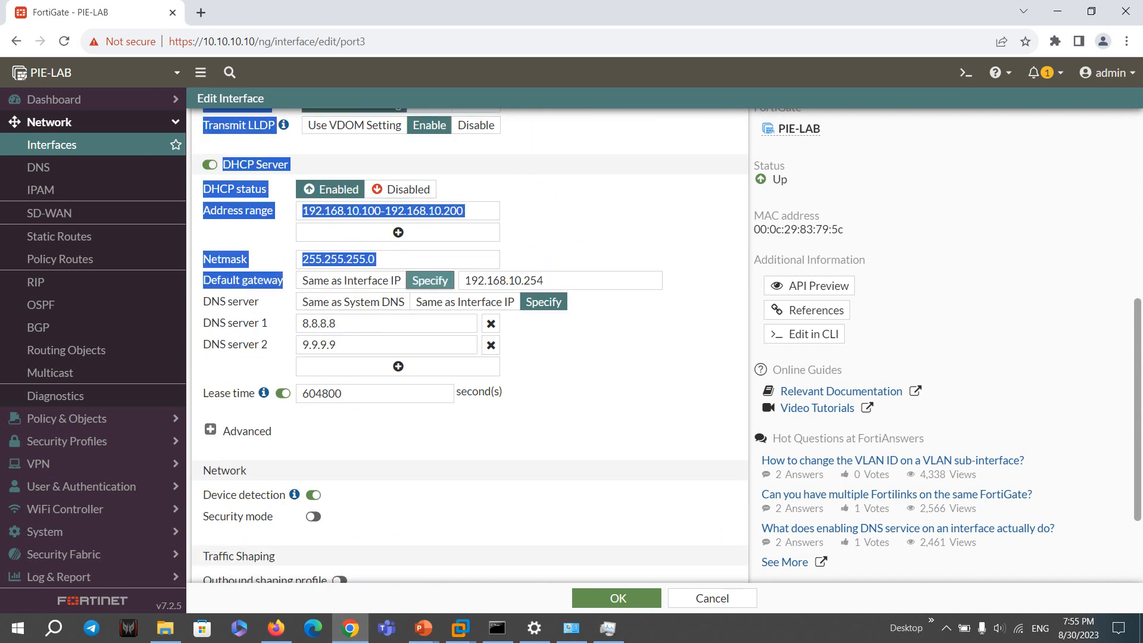
pyautogui.moveTo(545, 281); pyautogui.dragTo(448, 280)
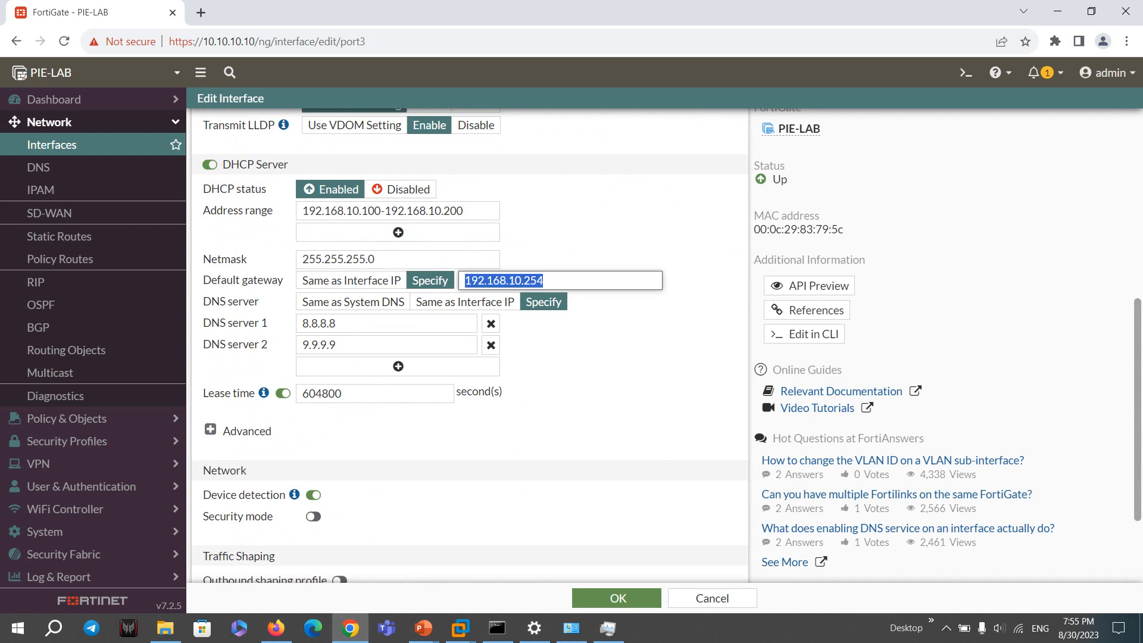
pyautogui.click(549, 280)
pyautogui.click(351, 280)
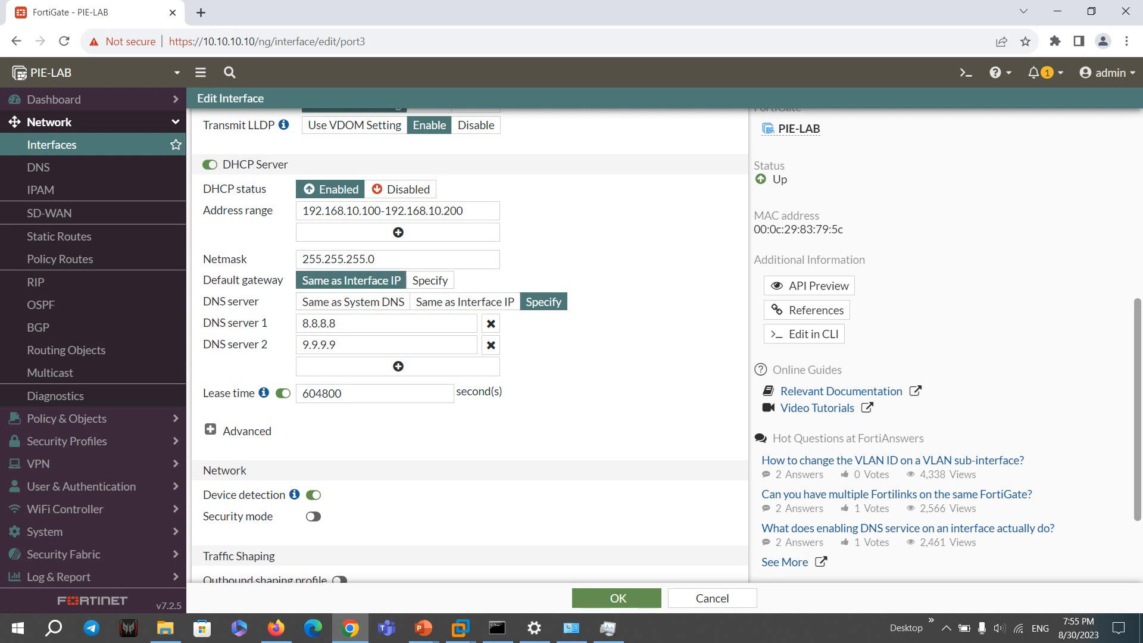
# Review the specified DNS servers of the LAN-STAFF DHCP server and set the lease time to 60480 seconds.
pyautogui.moveTo(261, 302); pyautogui.dragTo(203, 302)
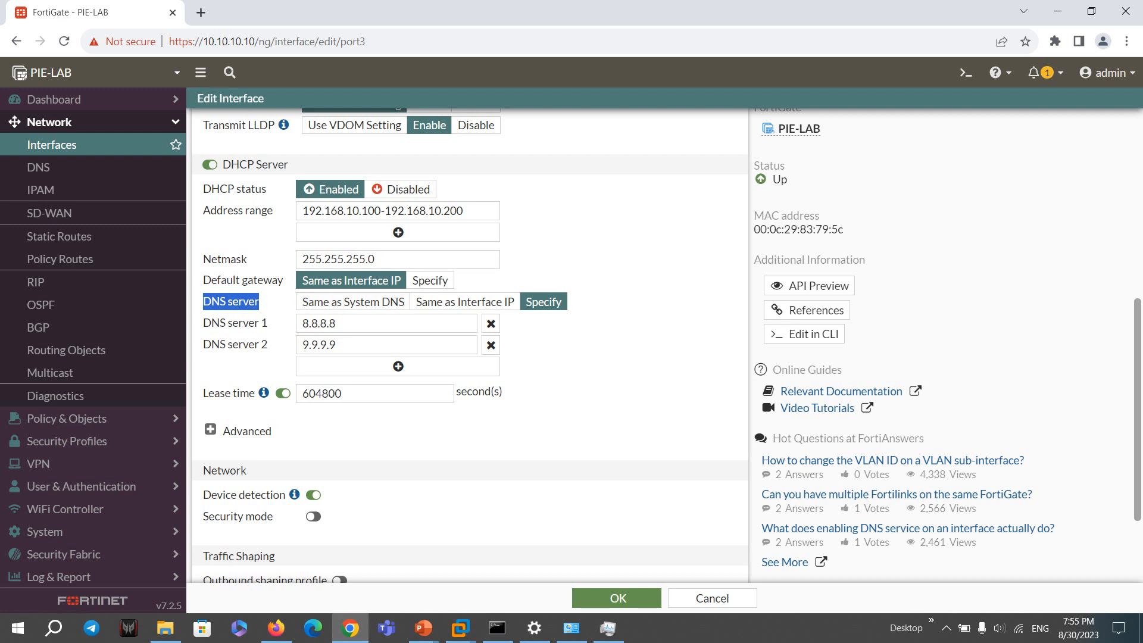
pyautogui.moveTo(268, 324); pyautogui.dragTo(228, 325)
pyautogui.moveTo(340, 325); pyautogui.dragTo(299, 325)
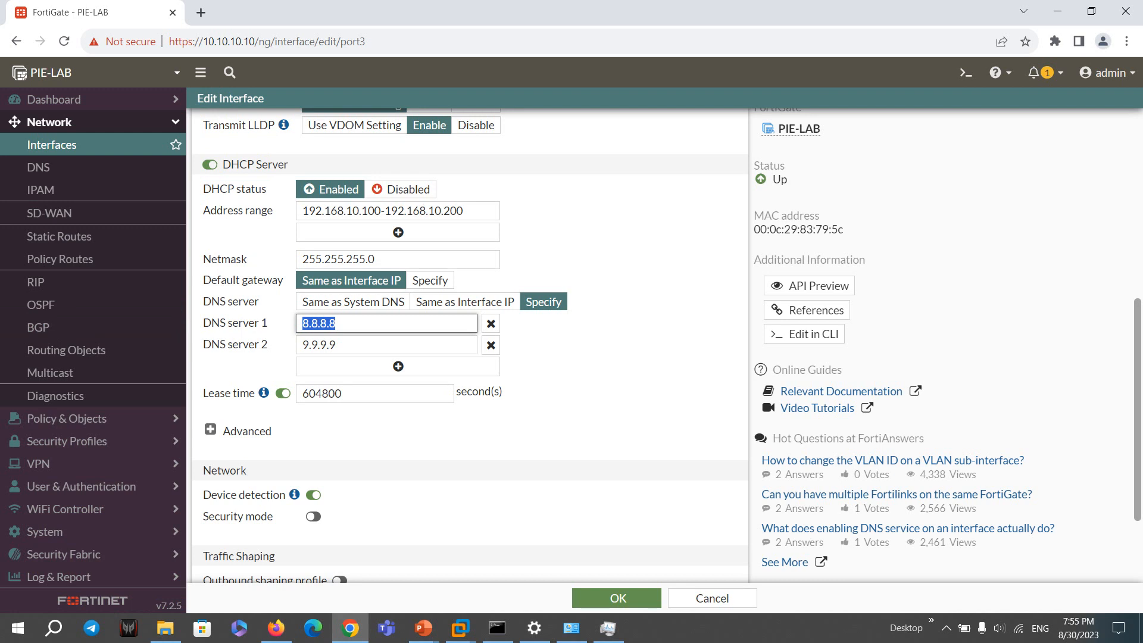
pyautogui.moveTo(338, 345); pyautogui.dragTo(300, 346)
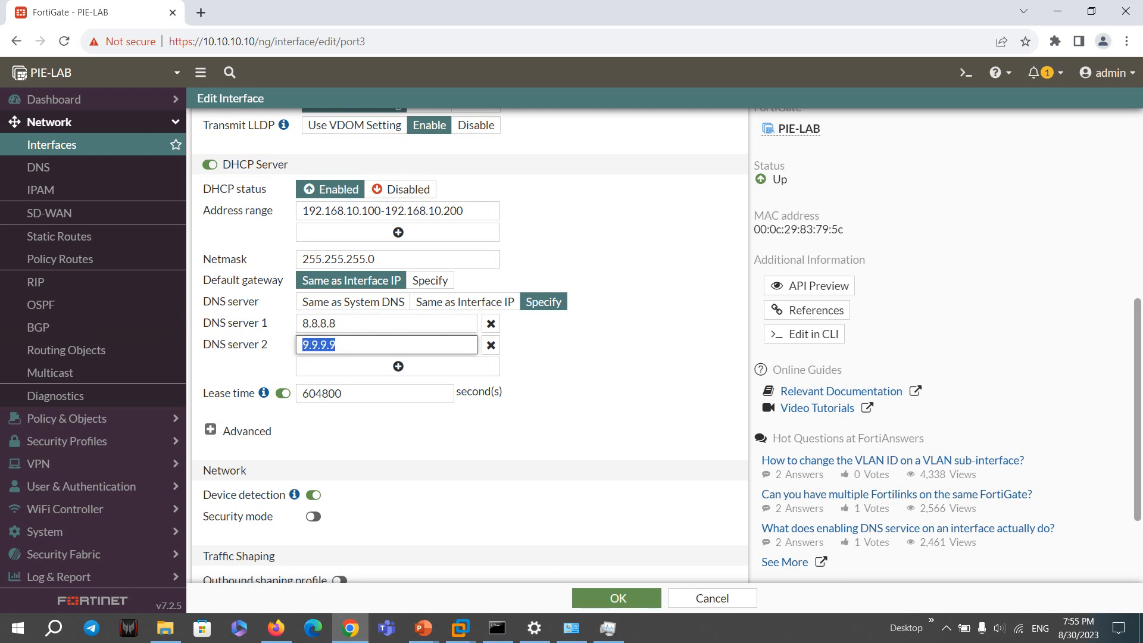
pyautogui.scroll(-1, 393, 346)
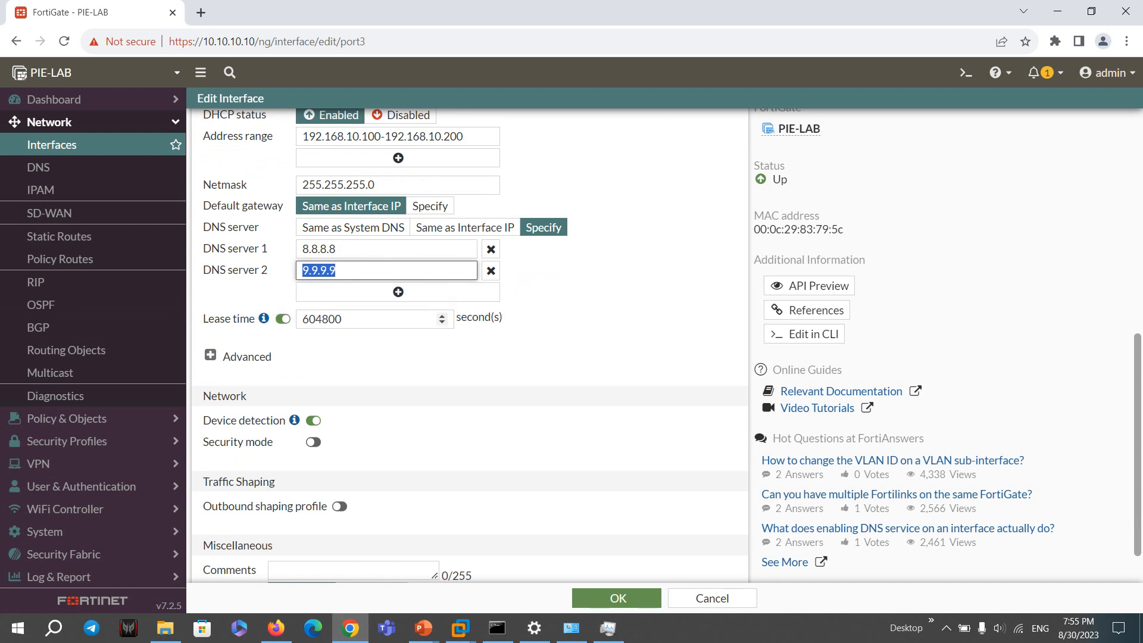
pyautogui.click(343, 319)
pyautogui.press('BackSpace')
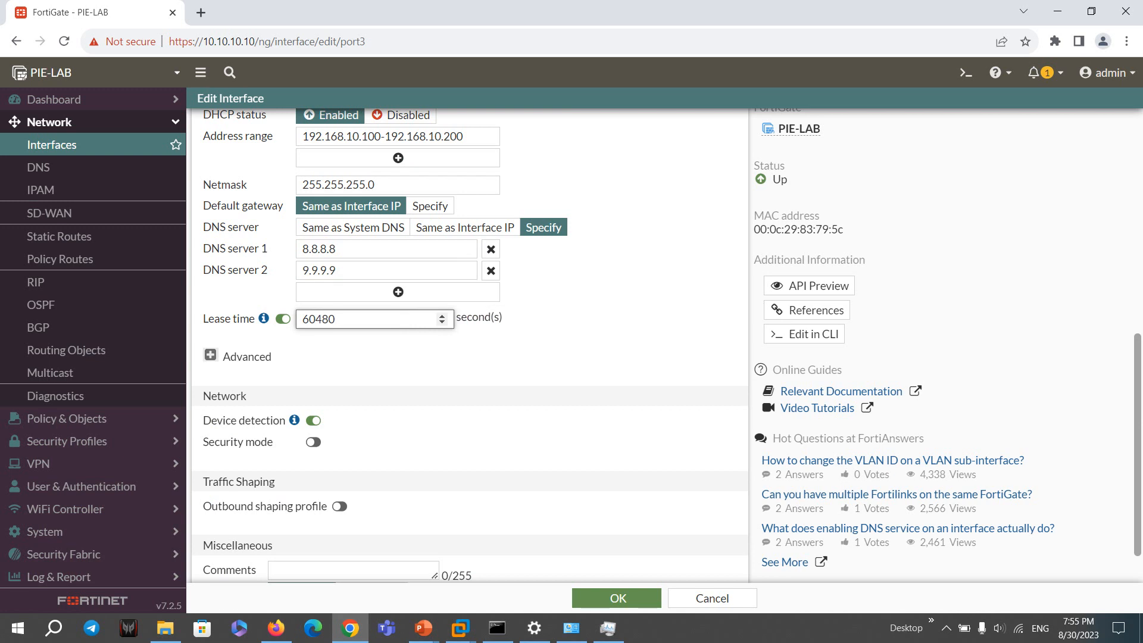
pyautogui.scroll(-1, 470, 345)
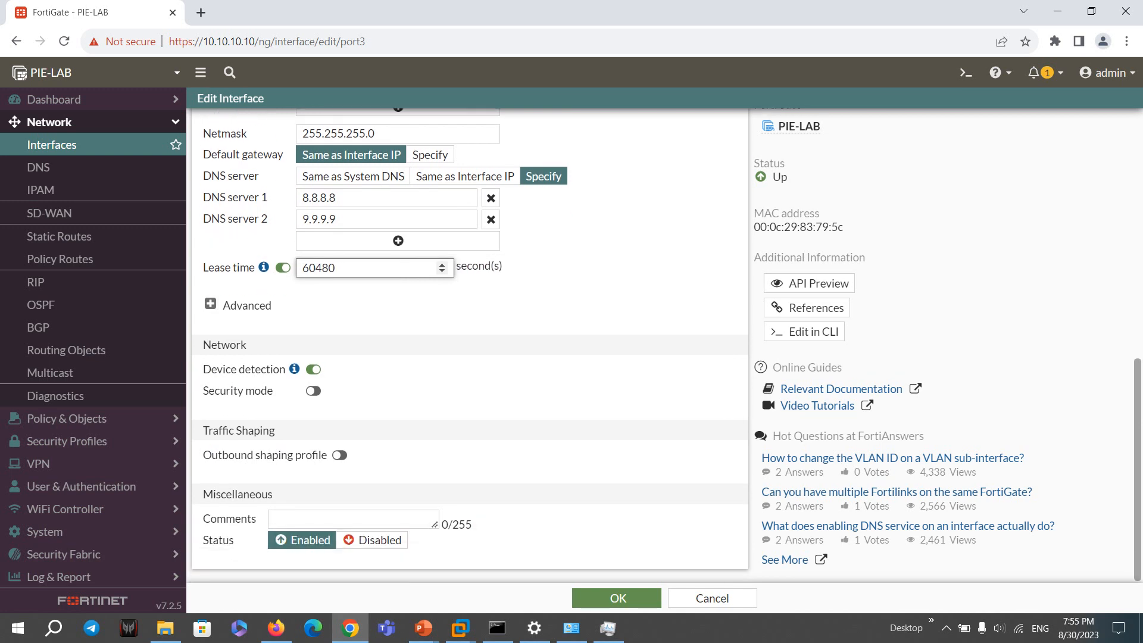
pyautogui.hotkey('ctrl', 'a')
pyautogui.scroll(1, 417, 357)
pyautogui.scroll(-1, 417, 357)
pyautogui.moveTo(202, 369); pyautogui.dragTo(294, 369)
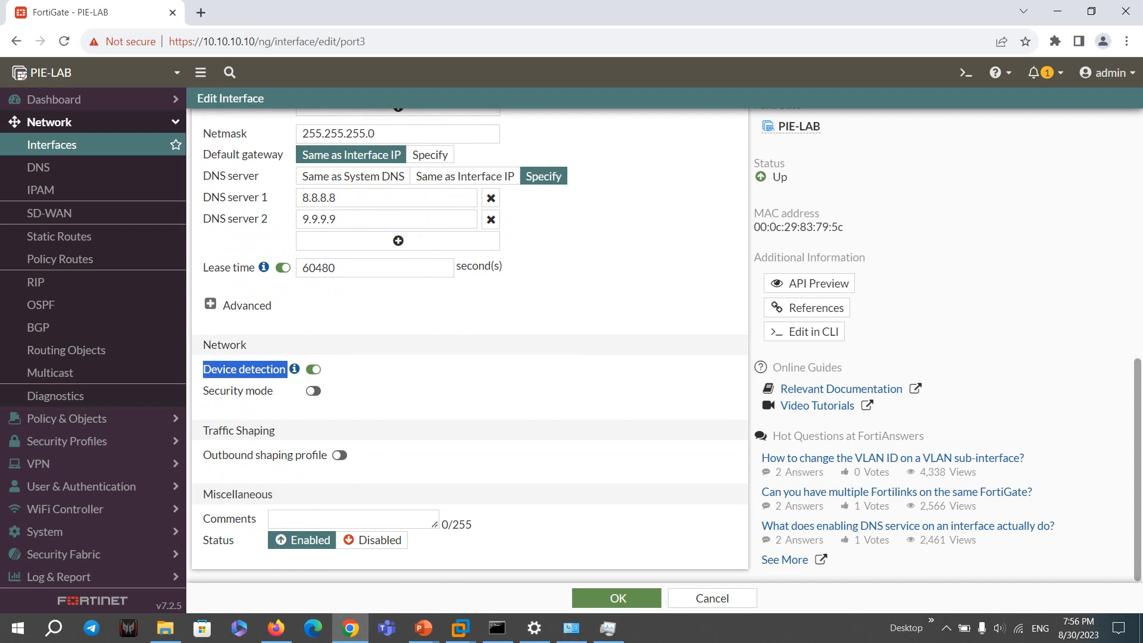
# Review the LAN-STAFF interface's device detection setting and save the interface.
pyautogui.moveTo(294, 369)
pyautogui.scroll(3, 470, 334)
pyautogui.scroll(-3, 470, 333)
pyautogui.click(617, 598)
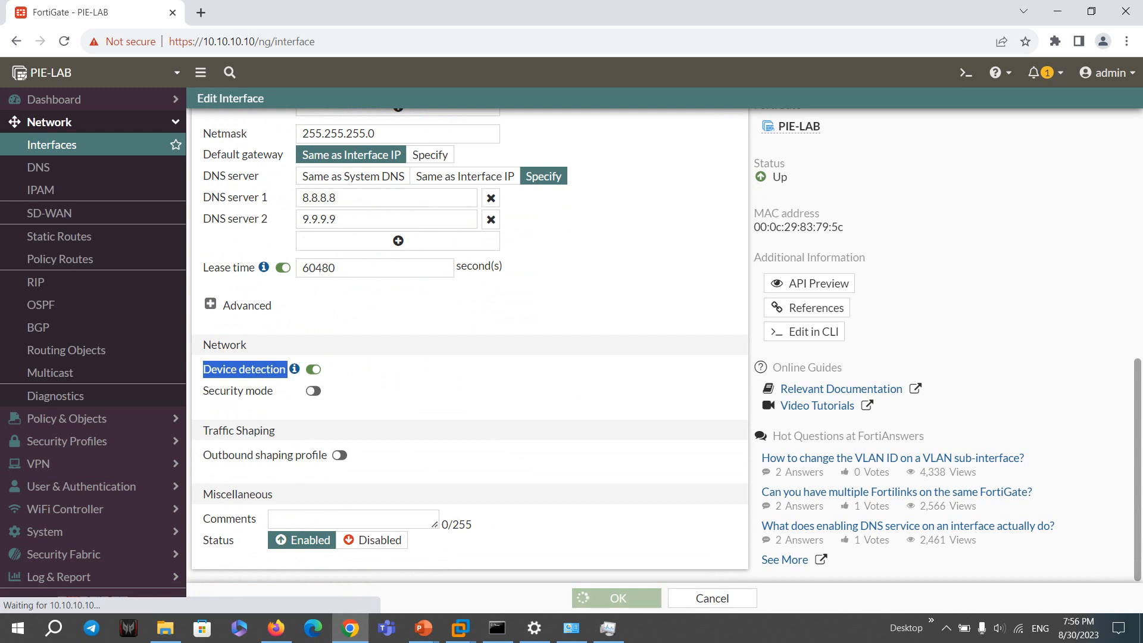
# Start a new interface named PO-LAN and set its type to 802.3ad Aggregate.
pyautogui.scroll(-3, 684, 357)
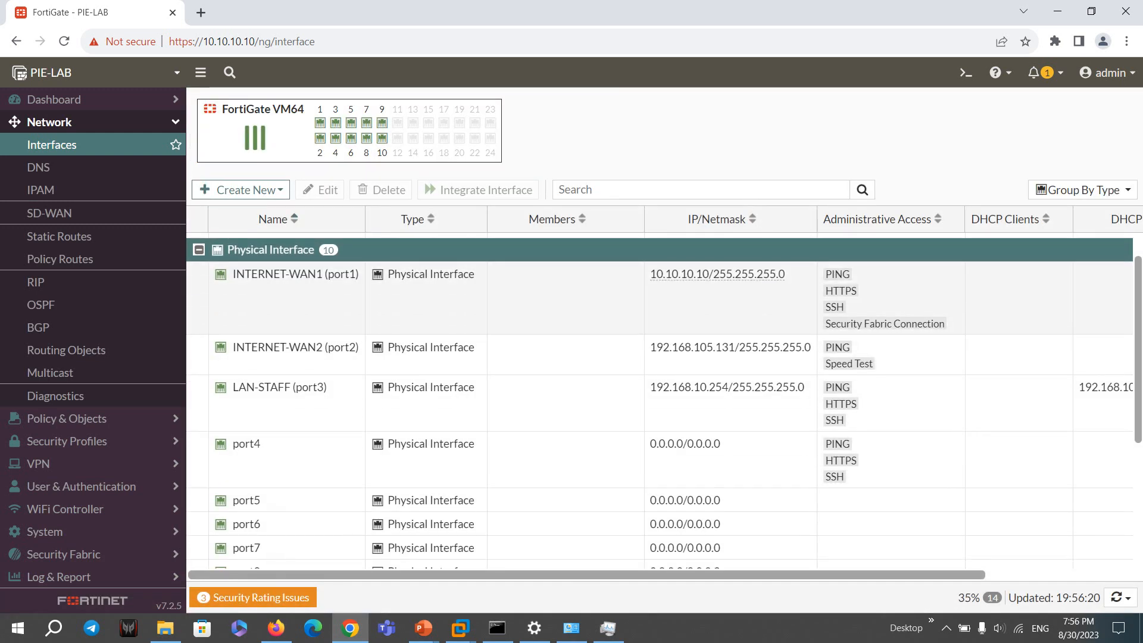
pyautogui.click(241, 190)
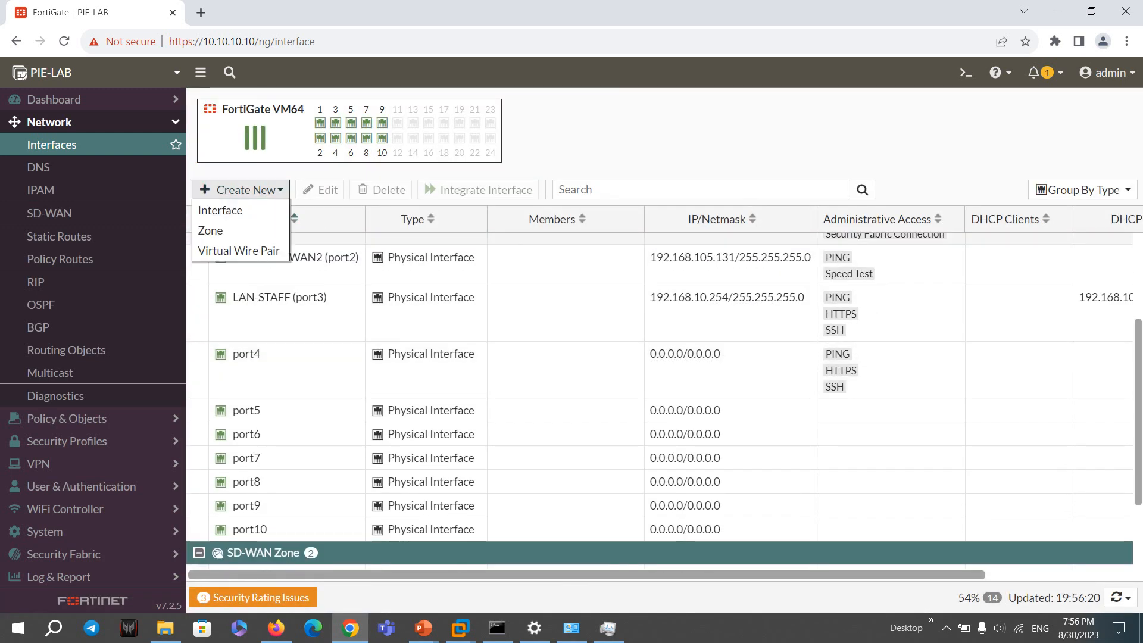
pyautogui.click(224, 210)
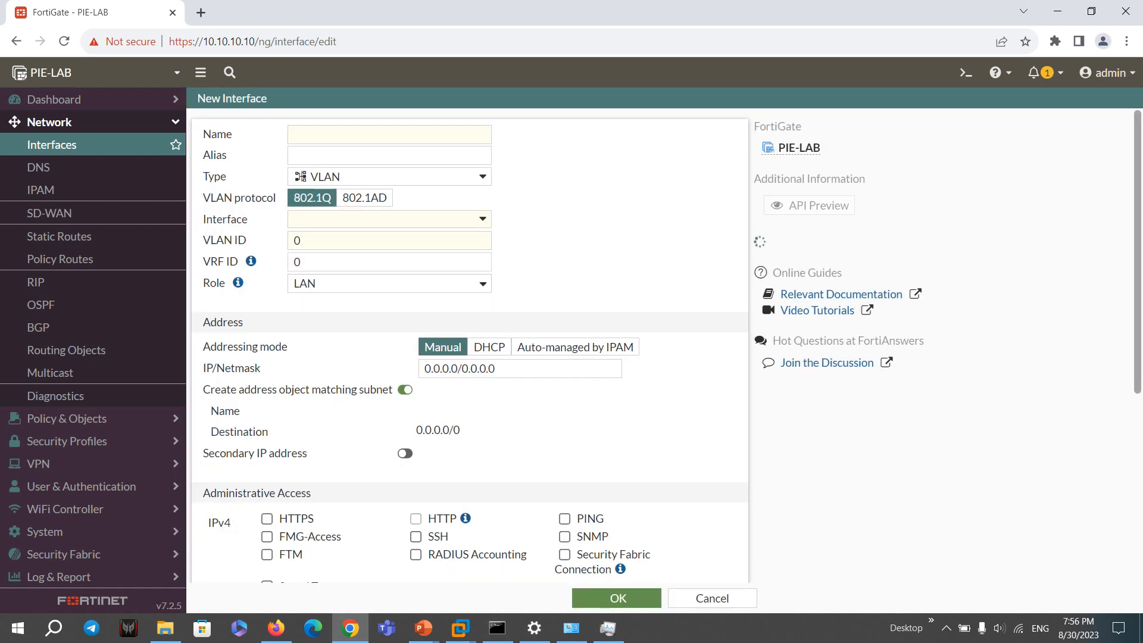
pyautogui.write('P')
pyautogui.press('BackSpace')
pyautogui.write('L')
pyautogui.press('BackSpace')
pyautogui.write('PO')
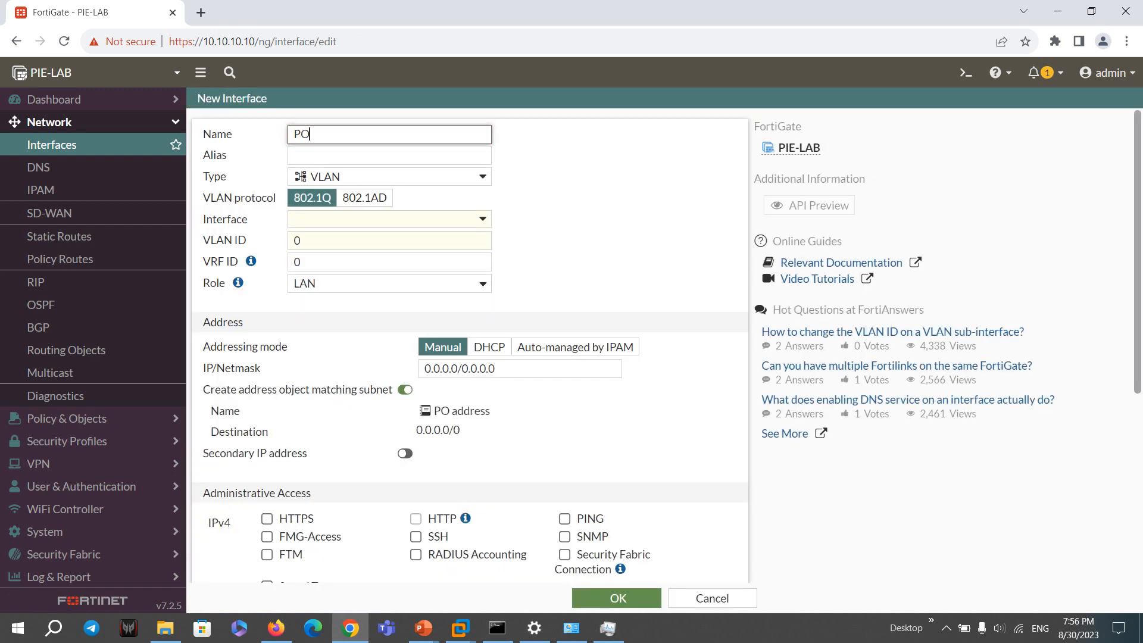
pyautogui.write('-LAN')
pyautogui.click(381, 177)
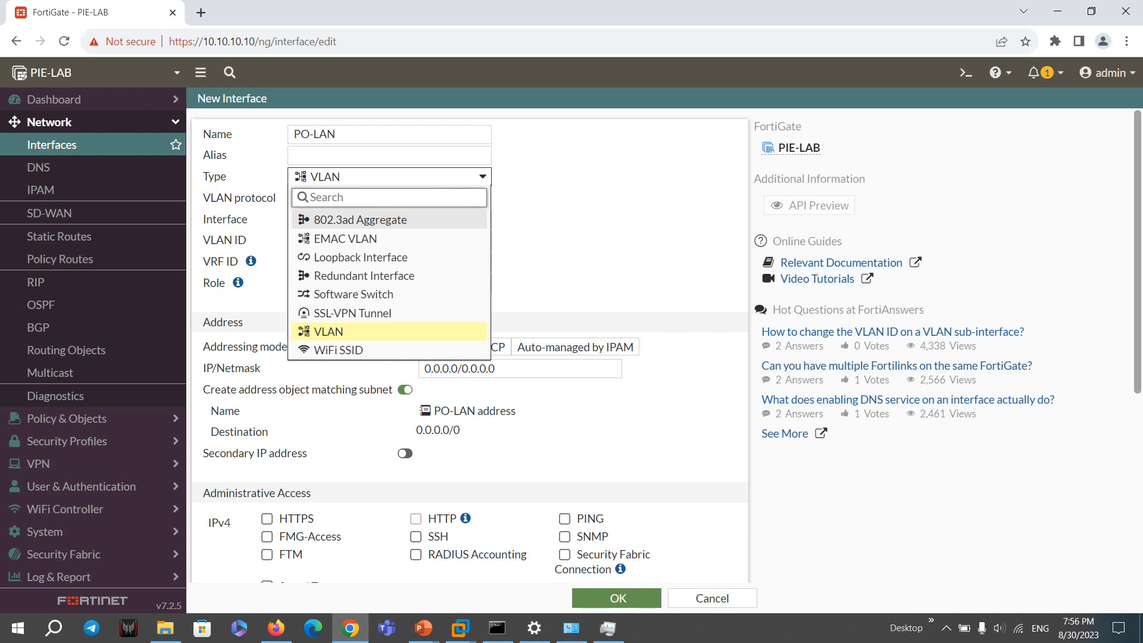
pyautogui.click(381, 220)
pyautogui.click(399, 177)
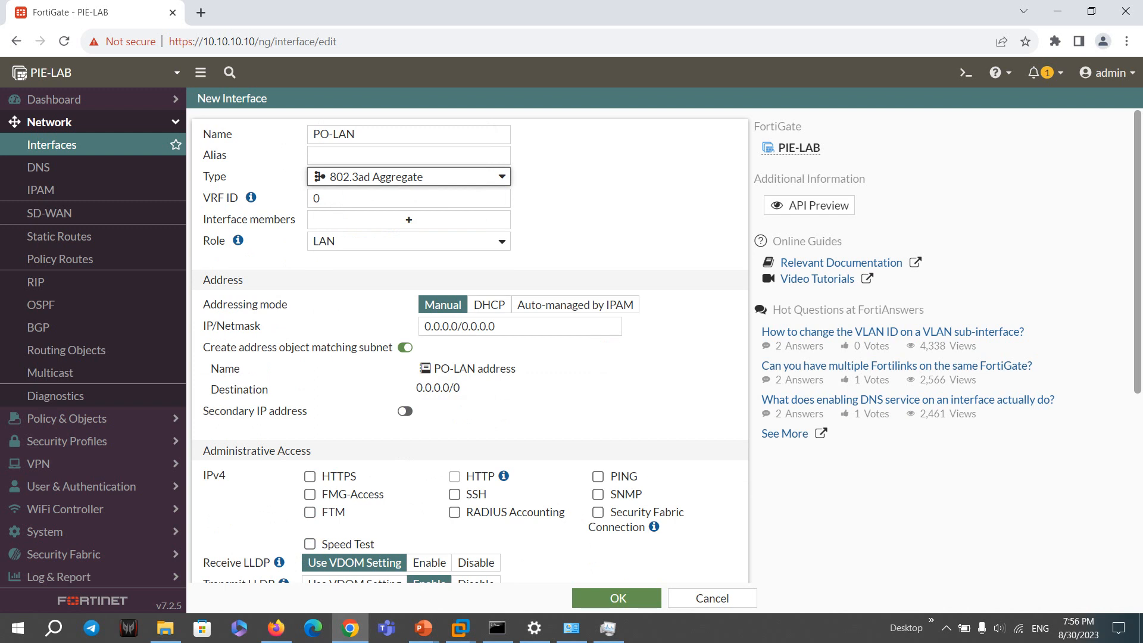
# Add port10 and port9 as members of the PO-LAN aggregate and keep its role as LAN.
pyautogui.click(408, 220)
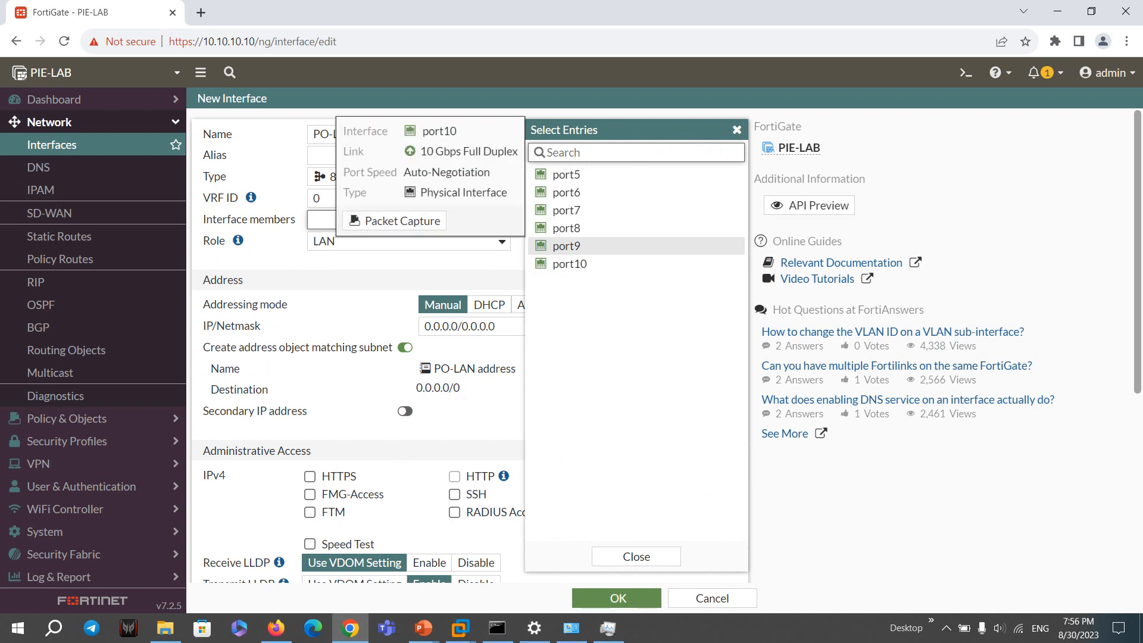
pyautogui.click(569, 264)
pyautogui.click(566, 246)
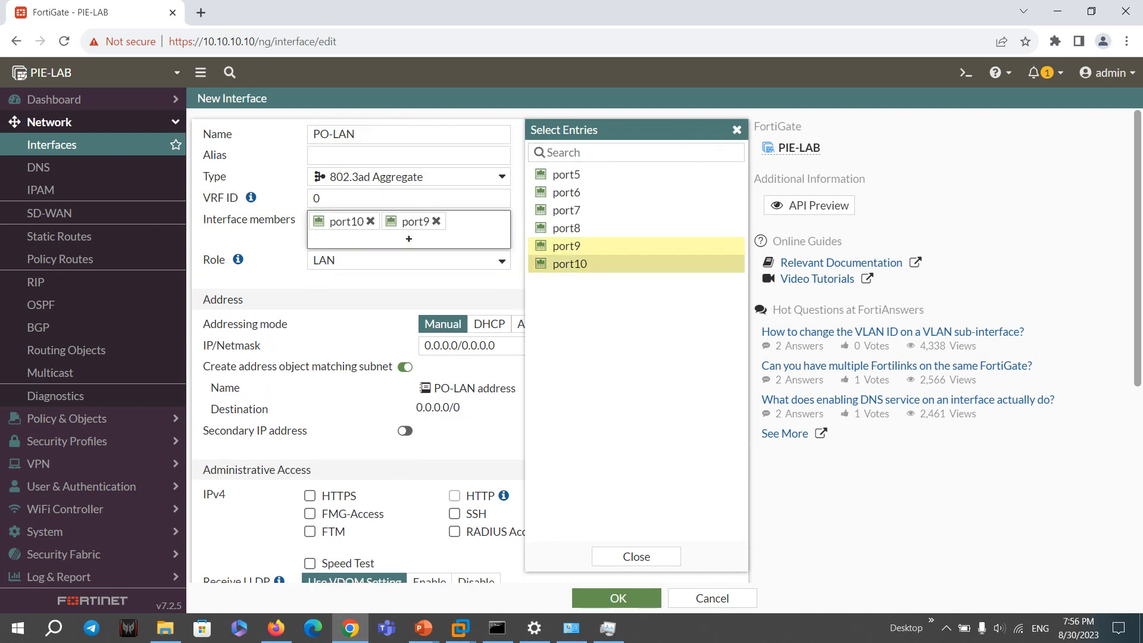
pyautogui.click(636, 557)
pyautogui.click(409, 261)
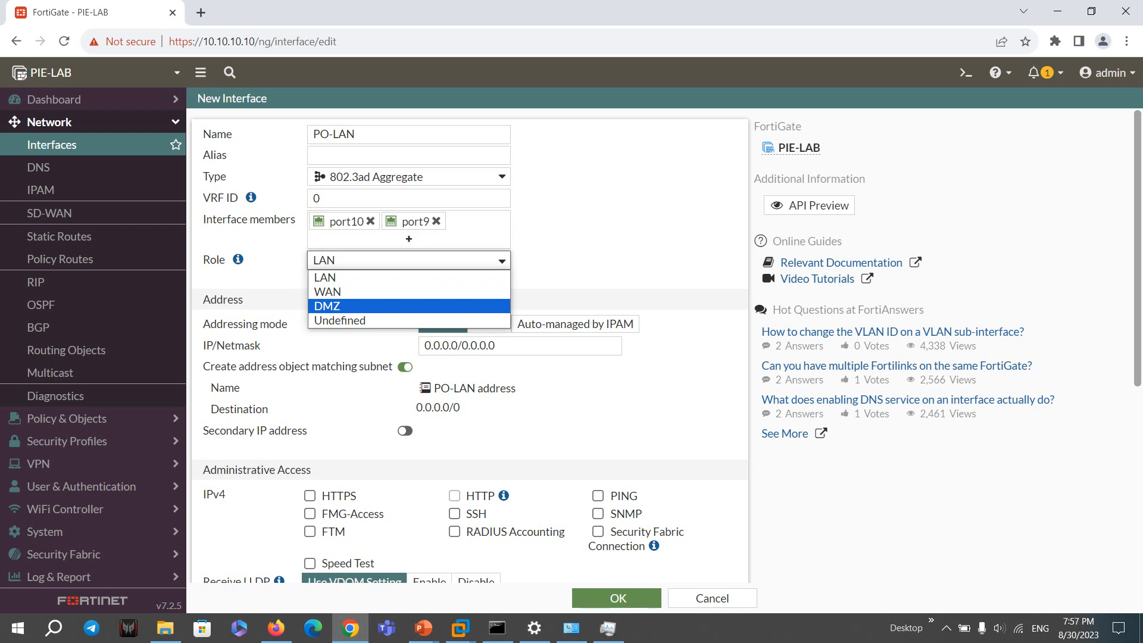
pyautogui.press('Up')
pyautogui.press('Up')
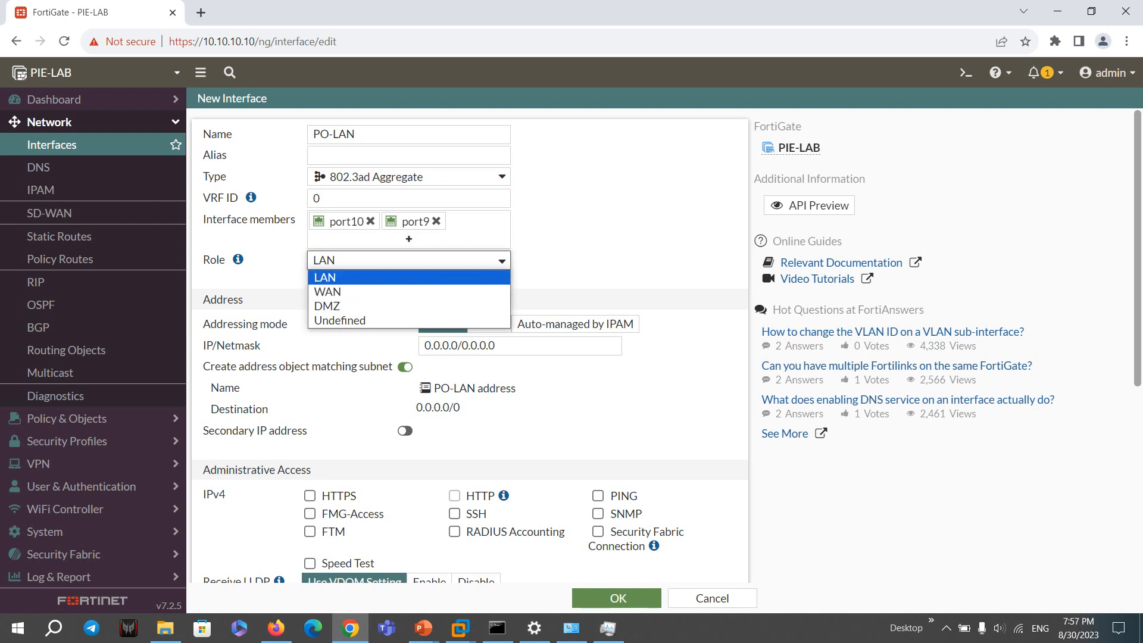
pyautogui.click(357, 277)
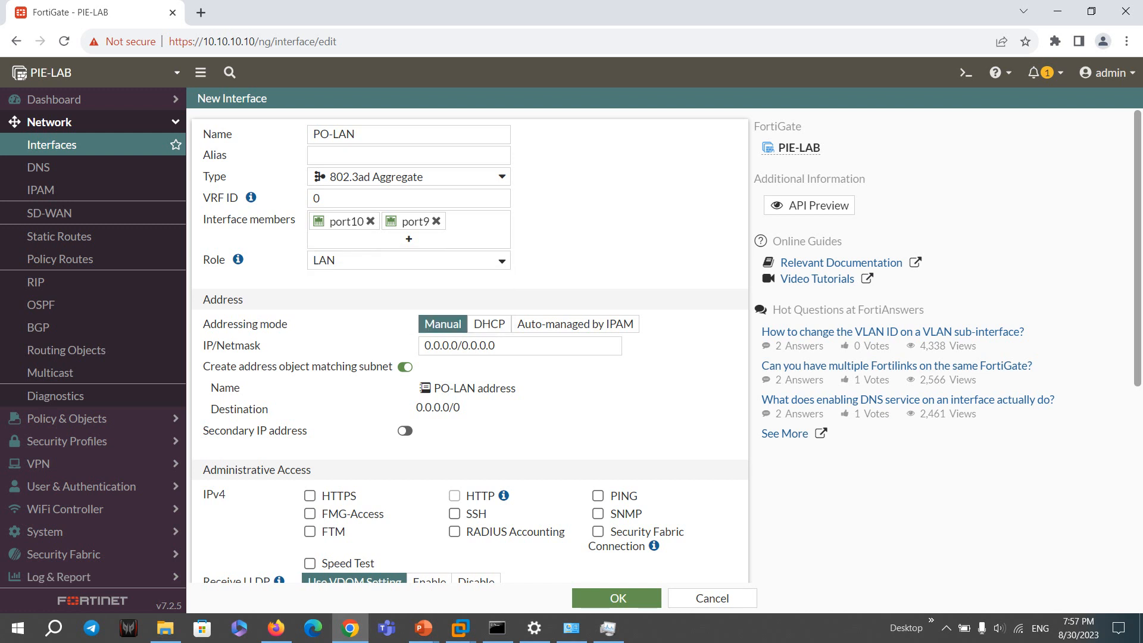
# Set the PO-LAN IP/netmask to 10.123.0.1/24 and disable the creation of a matching address object.
pyautogui.scroll(-1, 393, 286)
pyautogui.click(458, 272)
pyautogui.hotkey('ctrl', 'a')
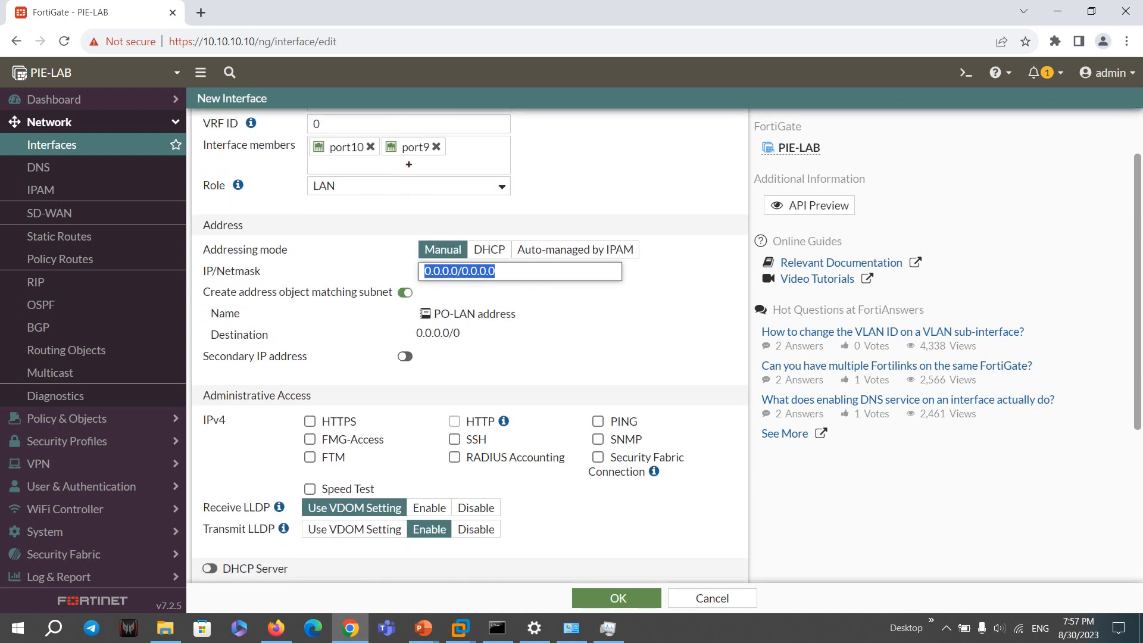
pyautogui.write('0')
pyautogui.press('BackSpace')
pyautogui.write('10.1')
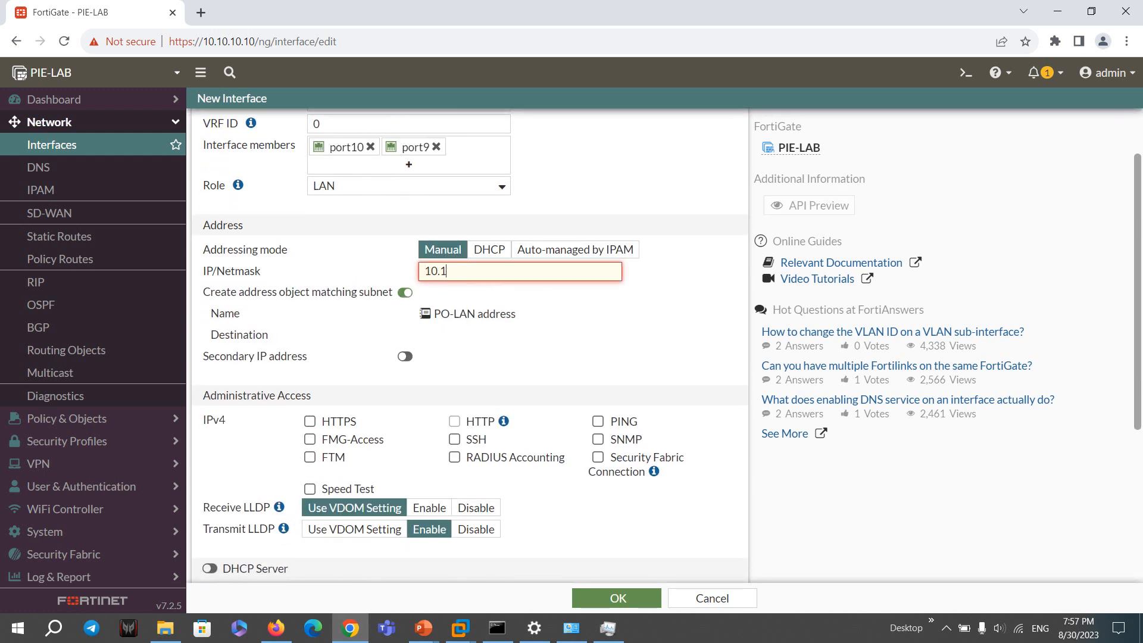
pyautogui.write('23.0.1/24')
pyautogui.press('Tab')
pyautogui.press('space')
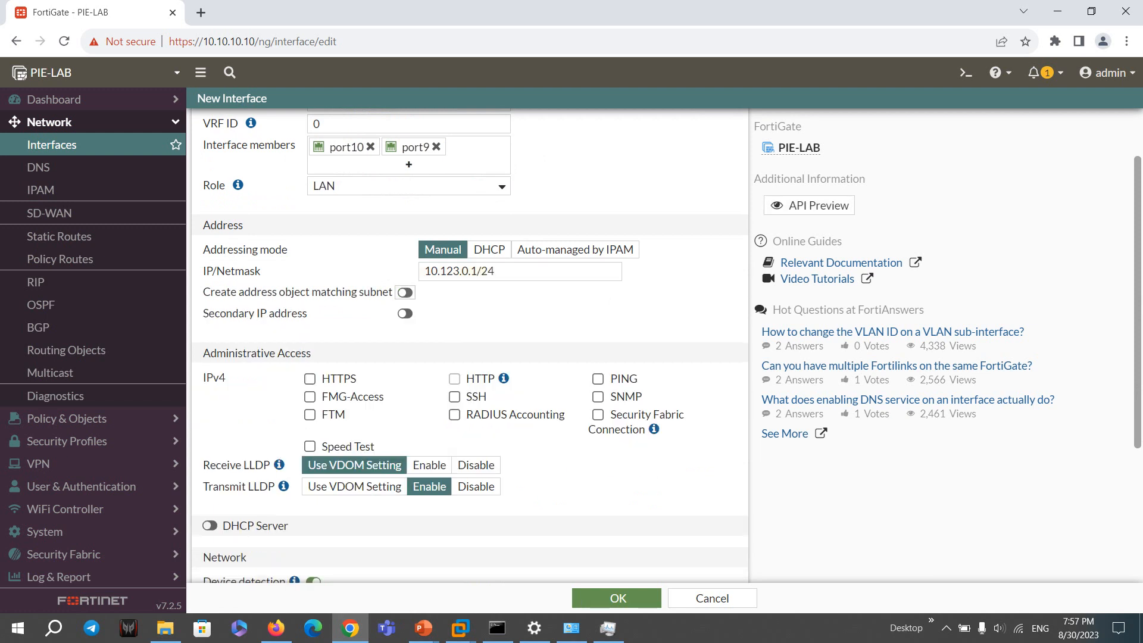
# Save the PO-LAN interface with PING administrative access and its DHCP server enabled.
pyautogui.click(598, 379)
pyautogui.scroll(-2, 598, 379)
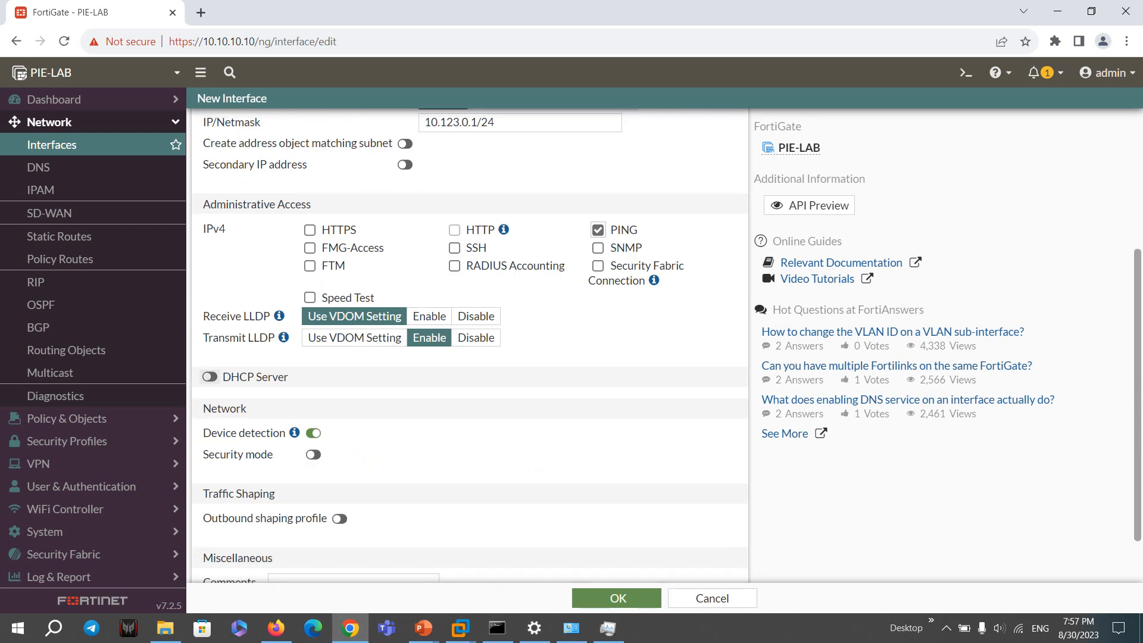
pyautogui.click(210, 377)
pyautogui.scroll(-2, 442, 387)
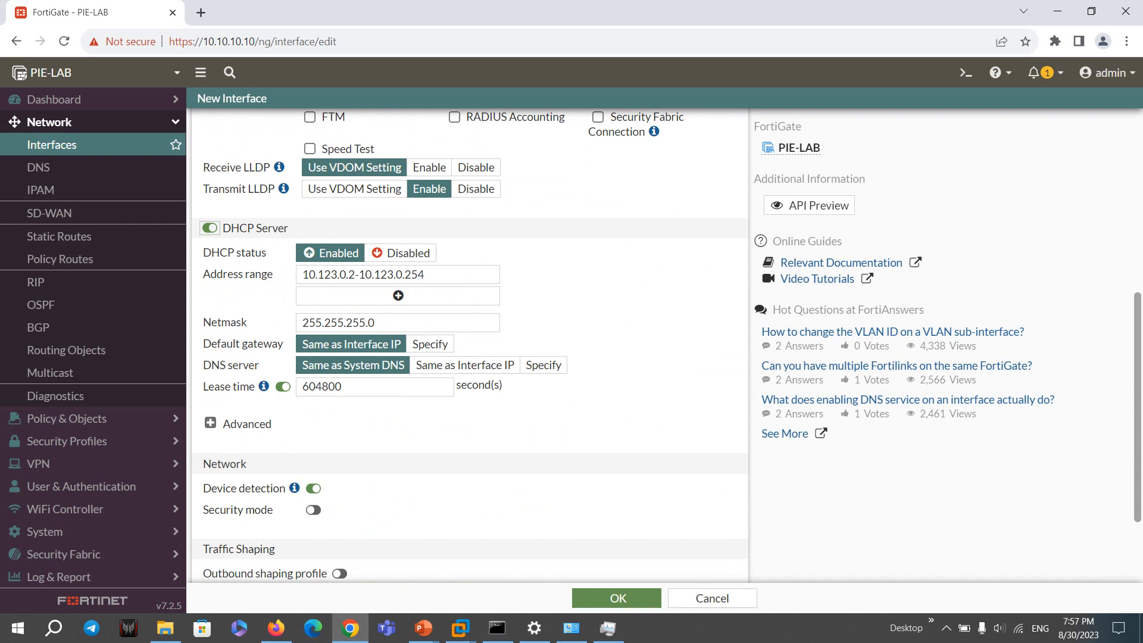
pyautogui.scroll(-2, 625, 369)
pyautogui.click(616, 599)
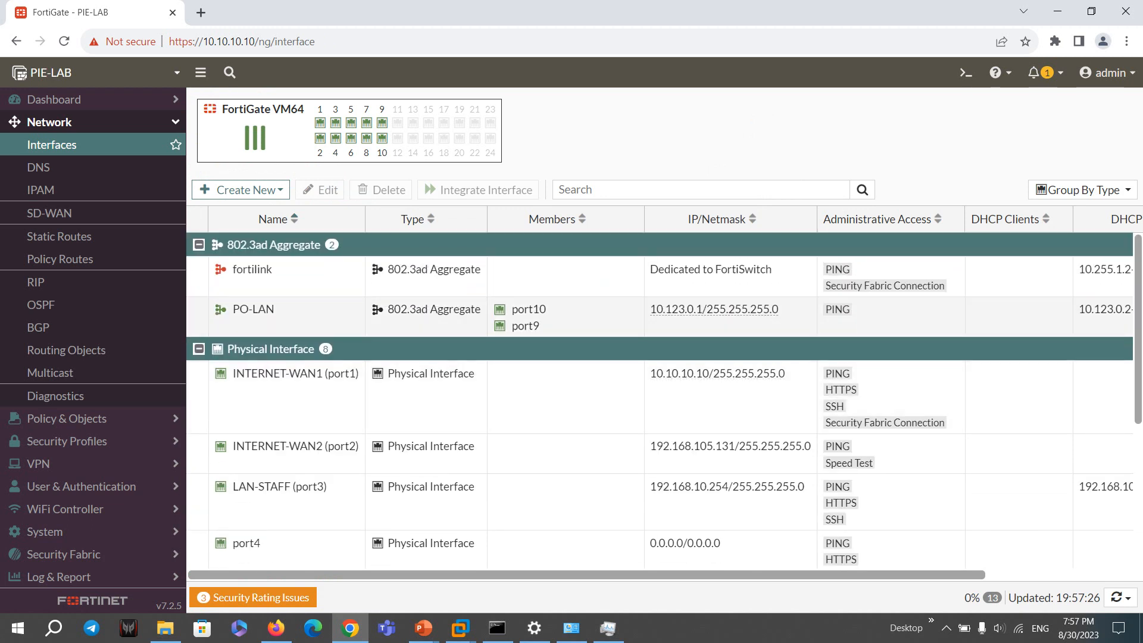
# Examine the members and IP/netmask of the PO-LAN entry in the interface list.
pyautogui.click(286, 316)
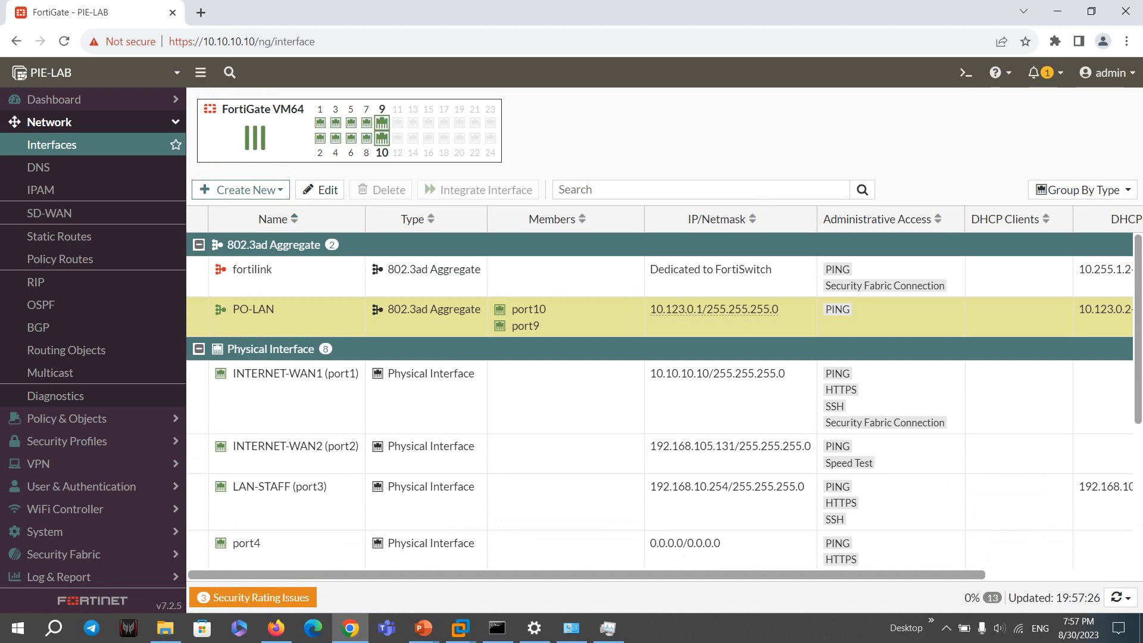
pyautogui.moveTo(528, 309)
pyautogui.moveTo(651, 309); pyautogui.dragTo(779, 309)
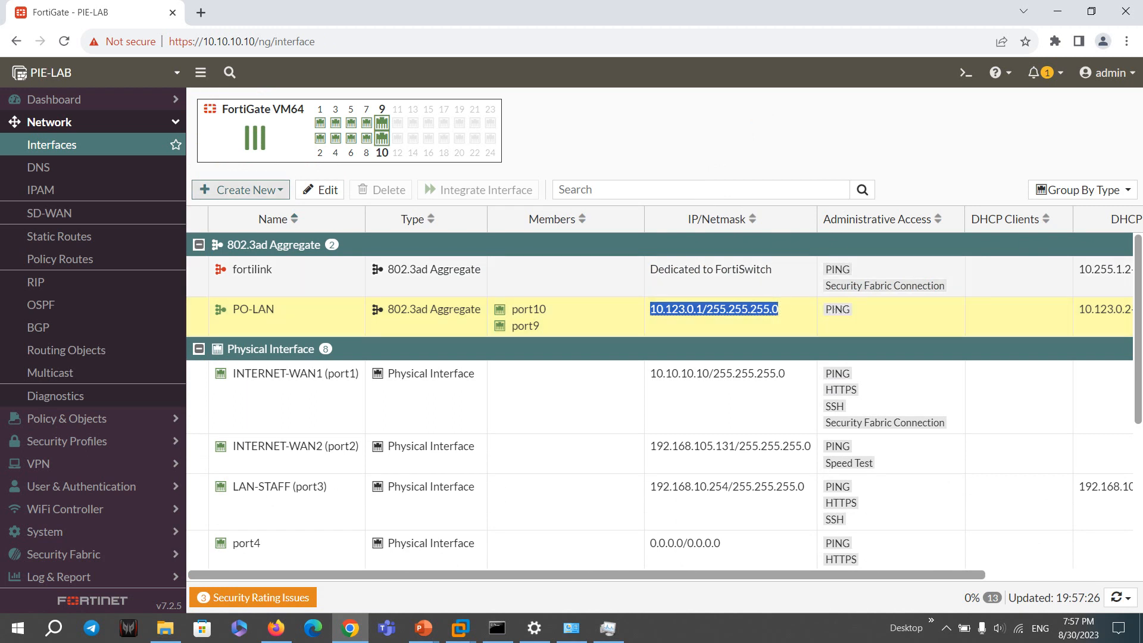
# Start a new VLAN interface named VLAN-STAFF on the PO-LAN interface with VLAN ID 100.
pyautogui.click(241, 190)
pyautogui.click(220, 210)
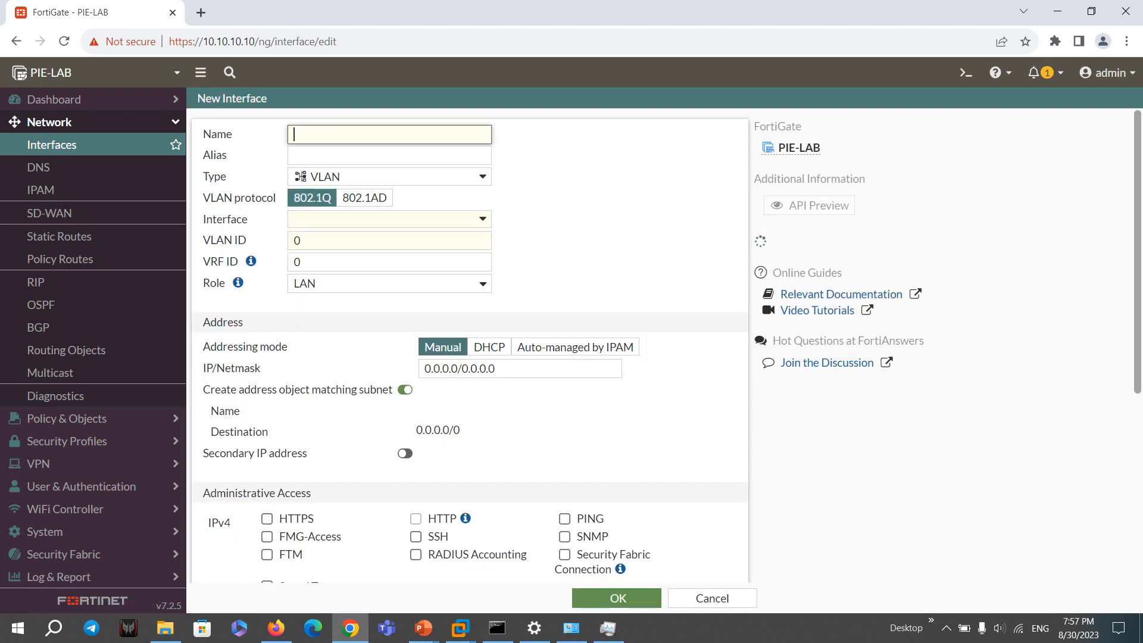
pyautogui.write('VLAN')
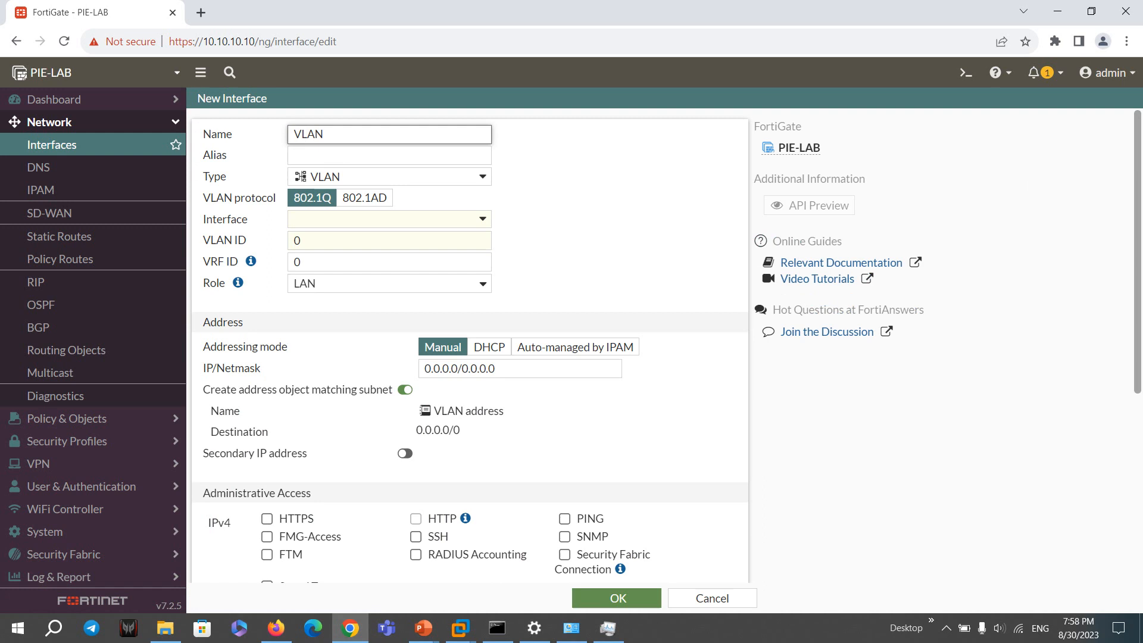
pyautogui.write('-STAFF')
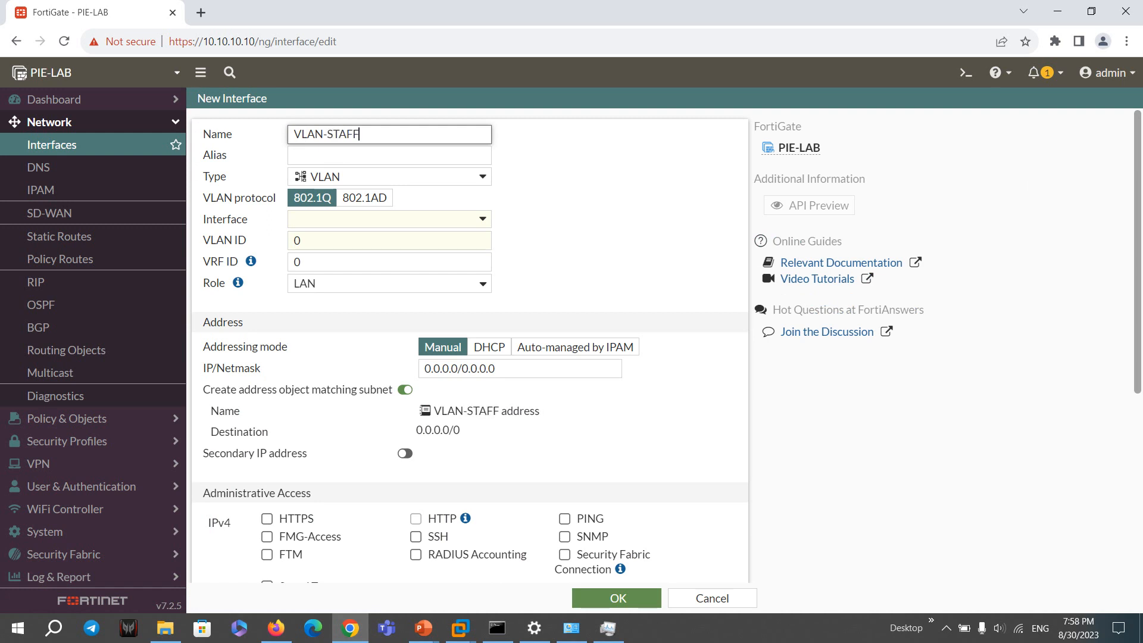
pyautogui.click(389, 220)
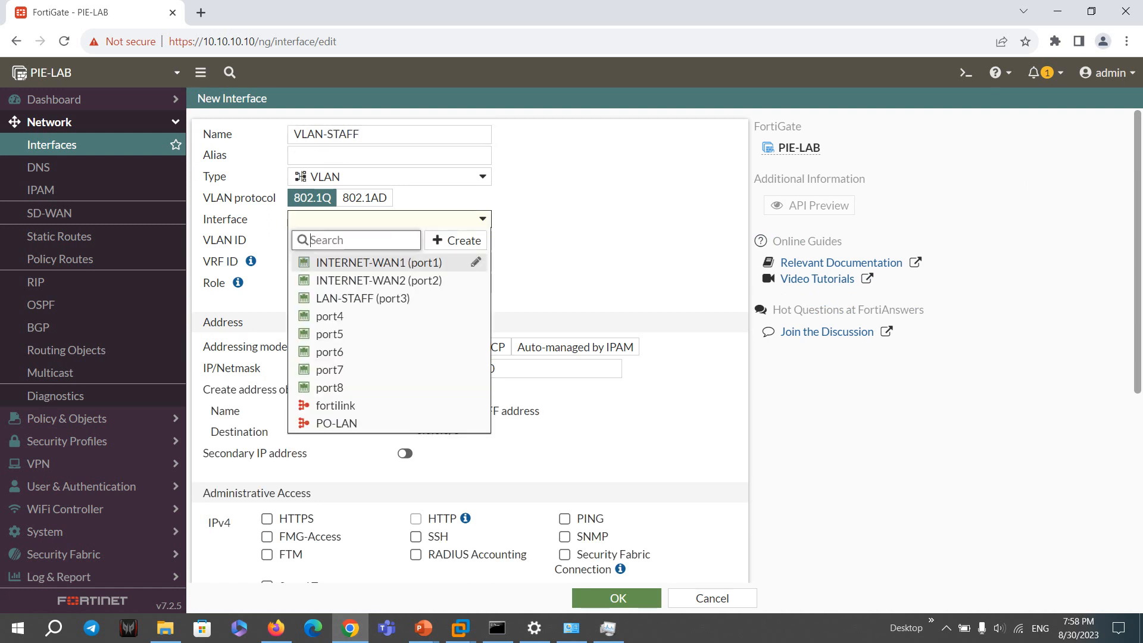
pyautogui.click(335, 423)
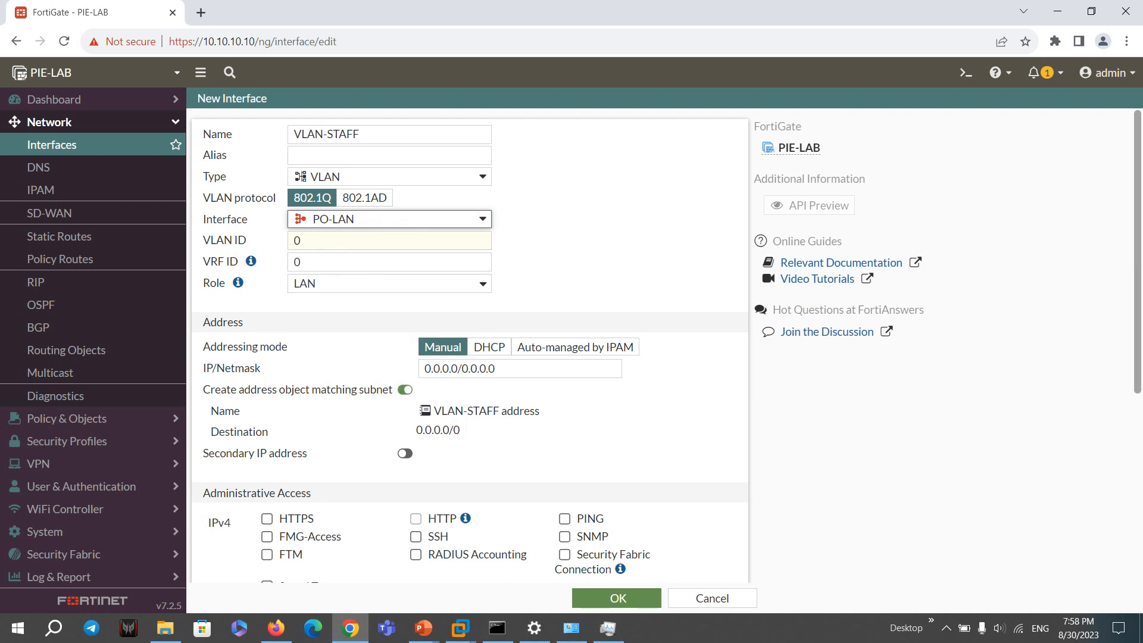
pyautogui.click(389, 240)
pyautogui.press('BackSpace')
pyautogui.write('100')
# Disable the matching address object for VLAN-STAFF and set its IP/netmask to 10.123.1.1/24.
pyautogui.click(405, 390)
pyautogui.tripleClick(480, 368)
pyautogui.write('10.123.1.1/24')
# Save the VLAN-STAFF interface with PING administrative access and its DHCP server enabled.
pyautogui.click(564, 476)
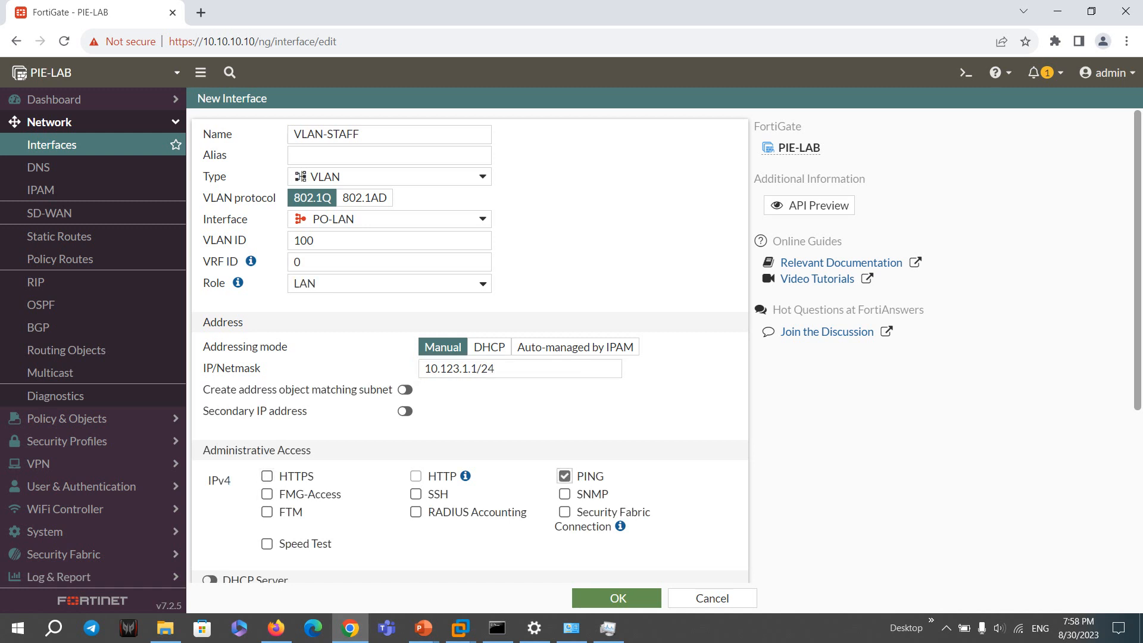
pyautogui.scroll(-5, 471, 345)
pyautogui.click(209, 313)
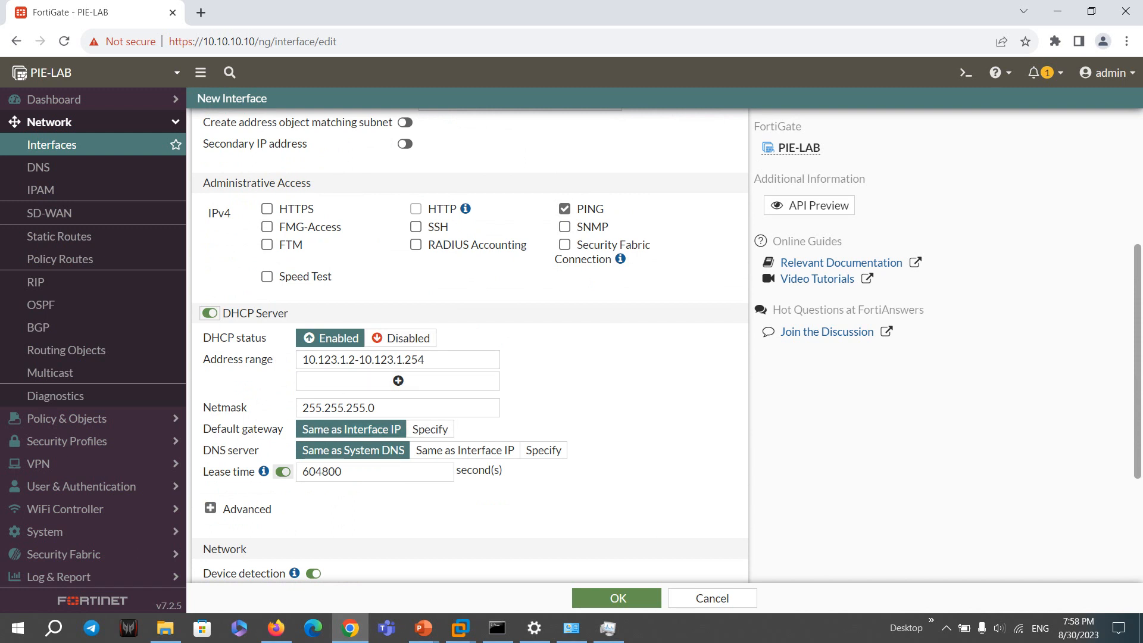
pyautogui.scroll(-3, 339, 454)
pyautogui.click(210, 304)
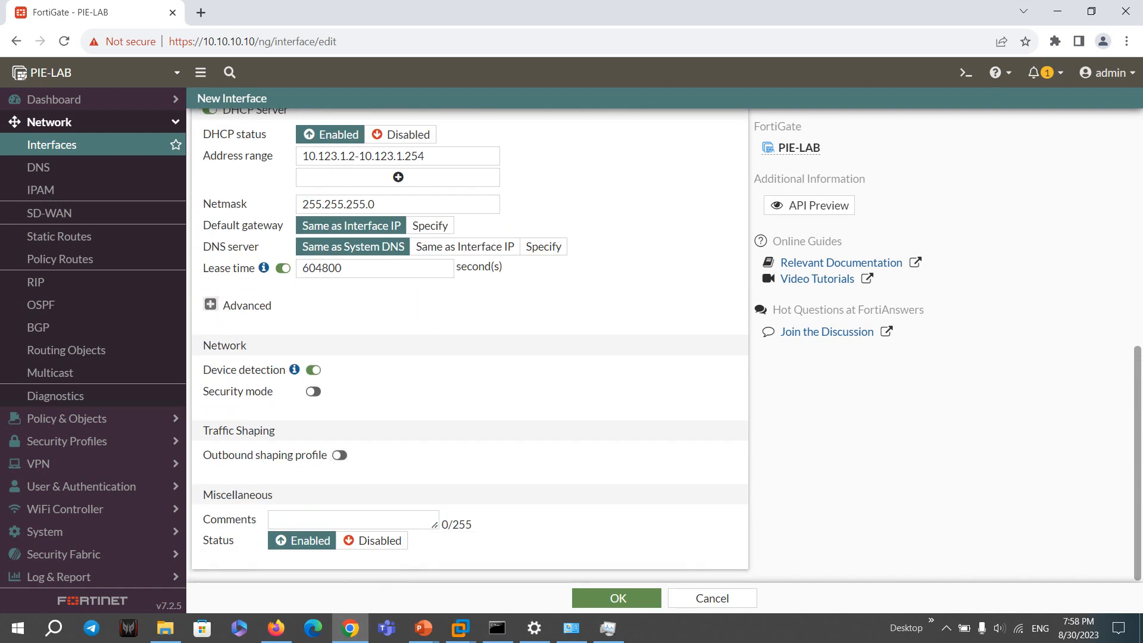
pyautogui.scroll(-2, 210, 305)
pyautogui.click(618, 597)
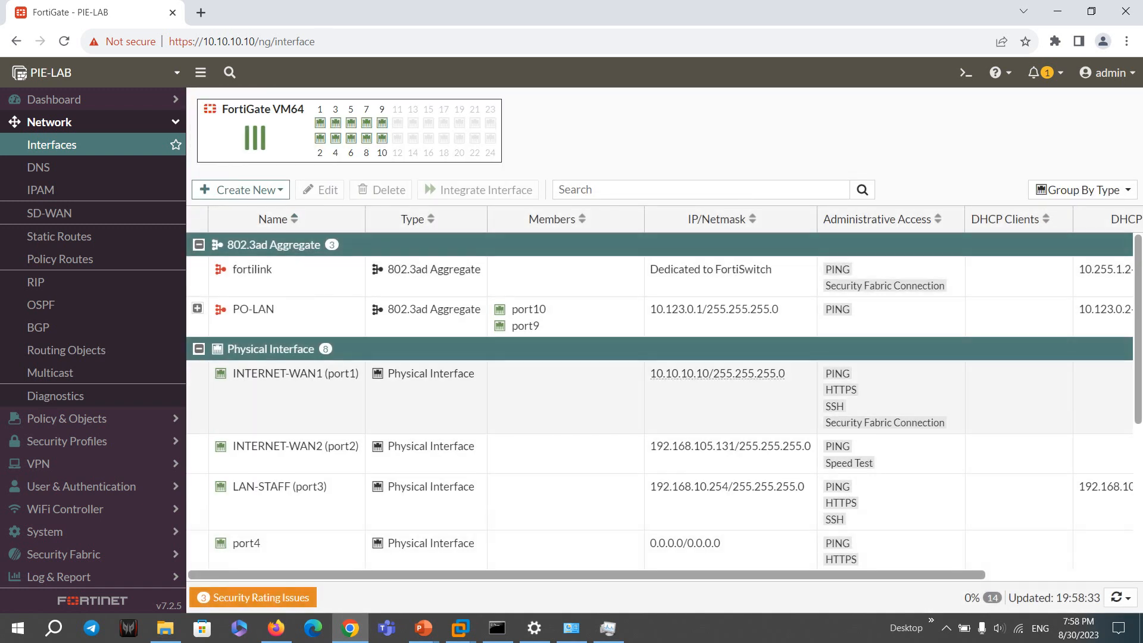
# Expand PO-LAN in the interface list and examine the IP/netmask of its VLAN-STAFF subinterface.
pyautogui.click(197, 308)
pyautogui.click(288, 350)
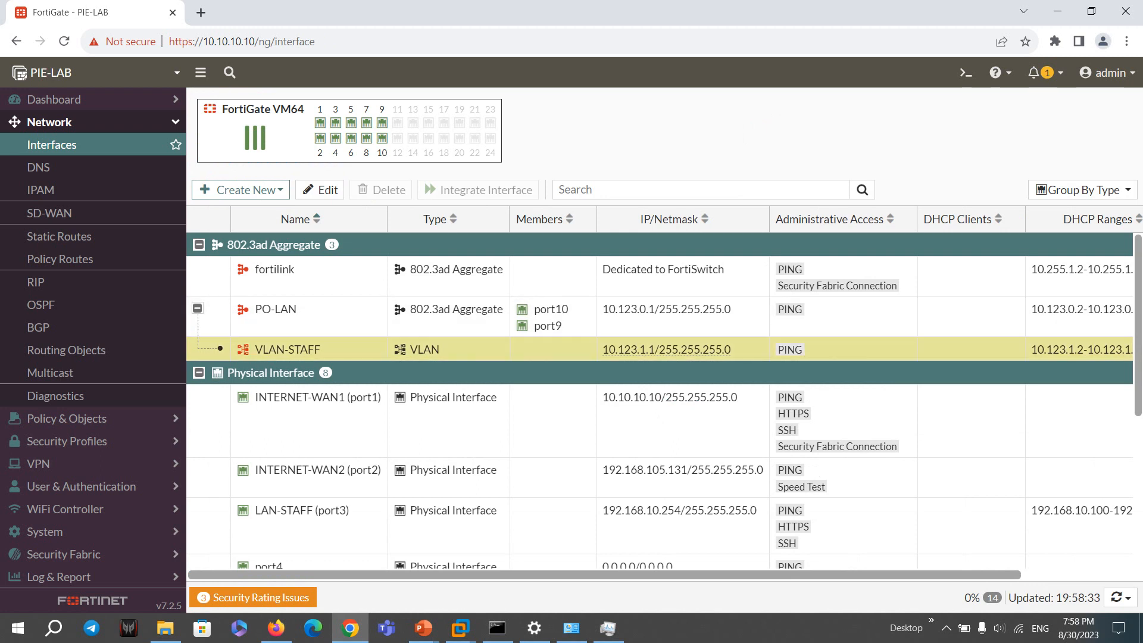
pyautogui.moveTo(602, 350); pyautogui.dragTo(730, 349)
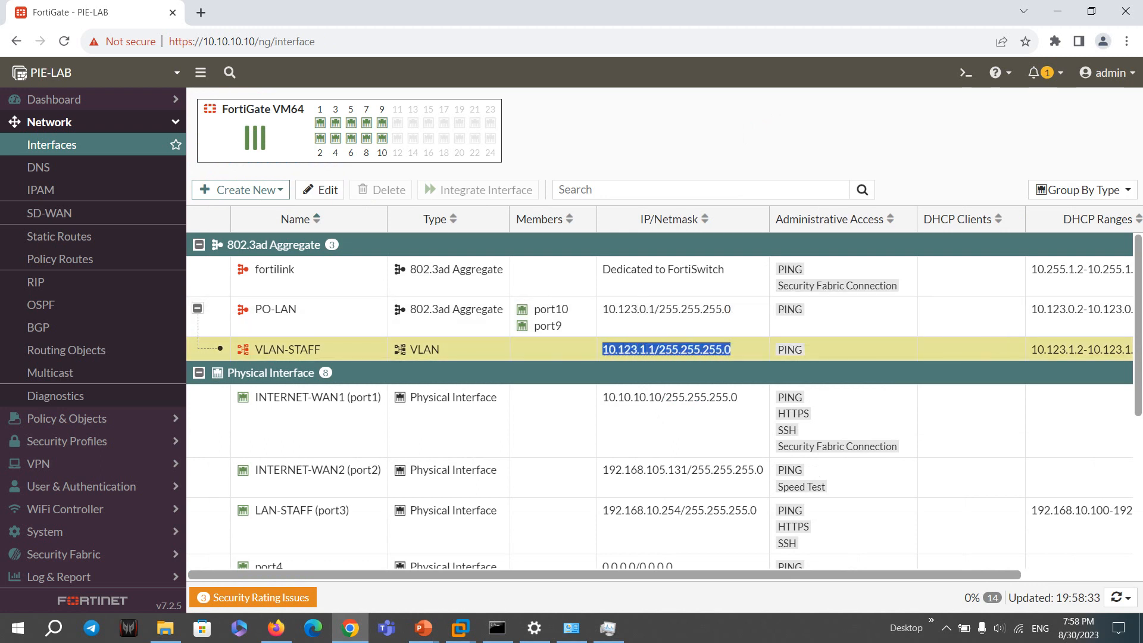
pyautogui.click(667, 350)
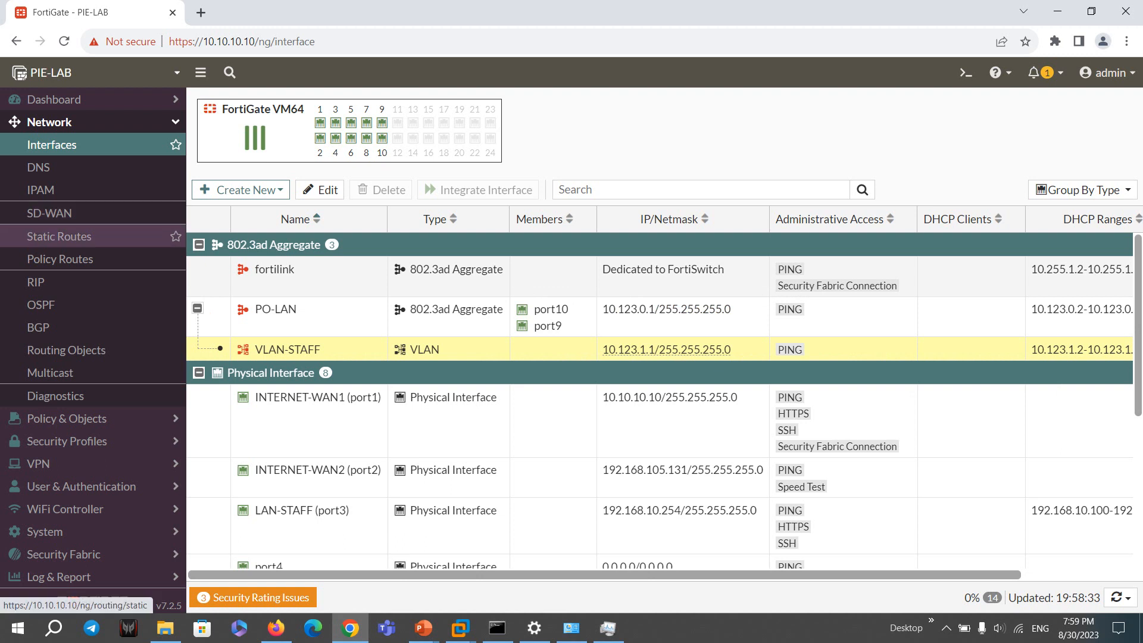
# Create an SD-WAN zone named SDWAN-INTERNET without any interface members.
pyautogui.click(49, 212)
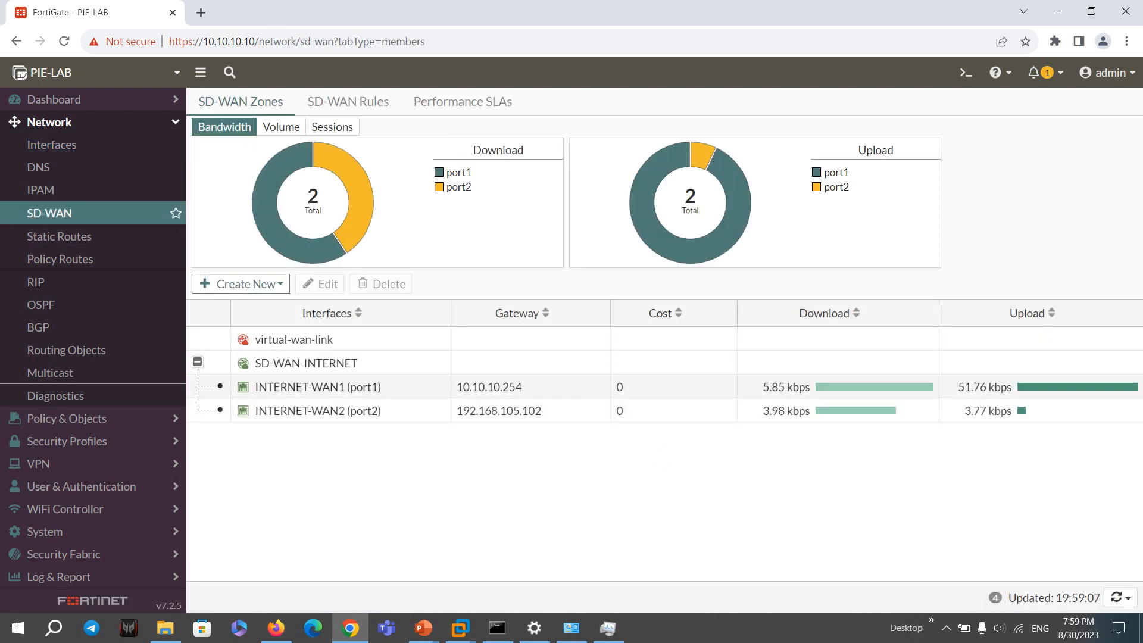
pyautogui.click(241, 284)
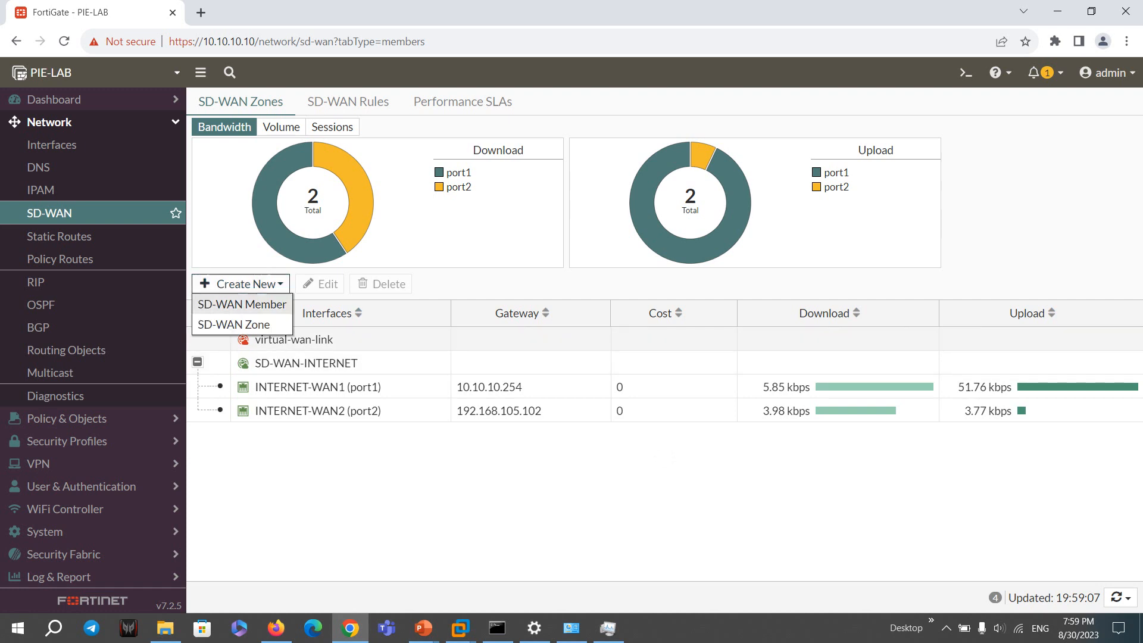
pyautogui.click(233, 324)
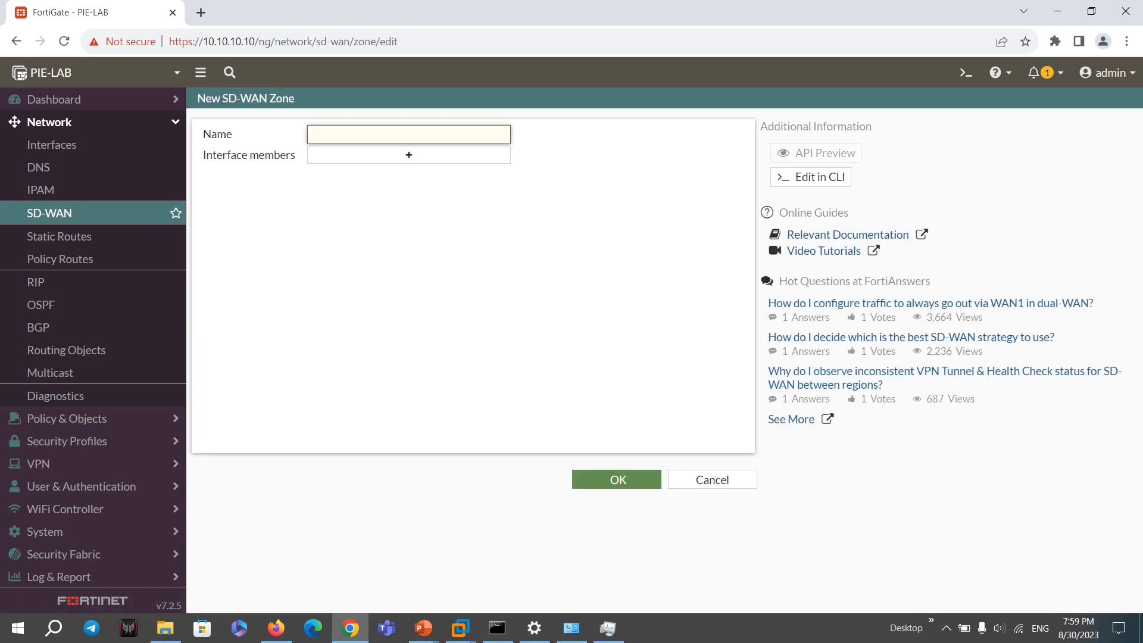
pyautogui.write('SDWAN-INTERNET')
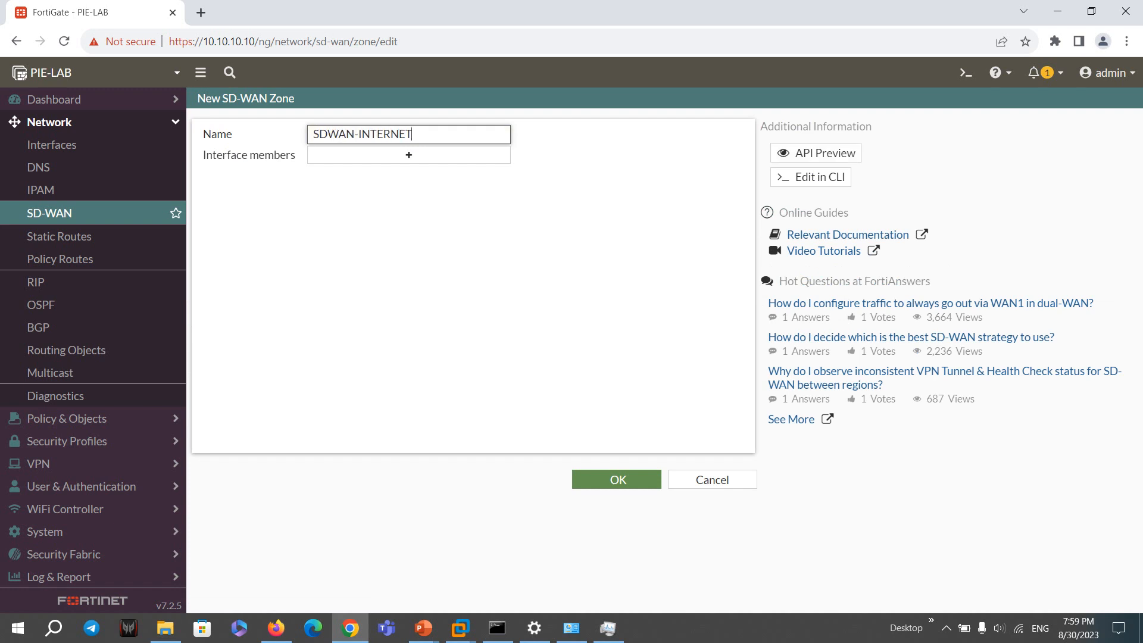
pyautogui.click(409, 155)
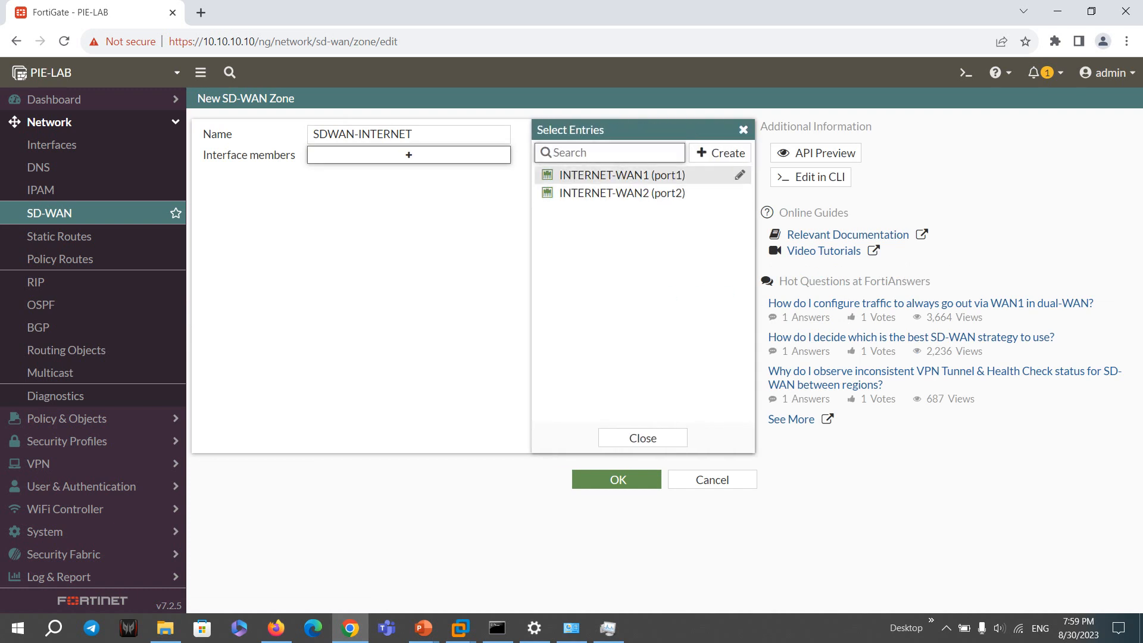
pyautogui.click(743, 130)
pyautogui.click(617, 479)
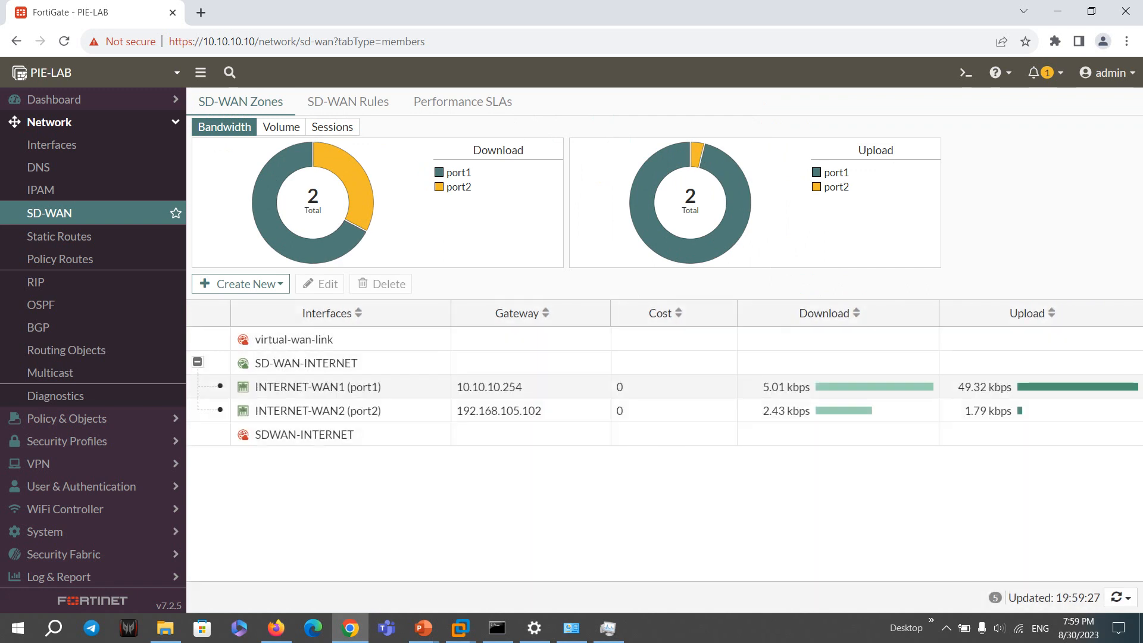
pyautogui.moveTo(288, 435); pyautogui.dragTo(281, 435)
pyautogui.click(249, 284)
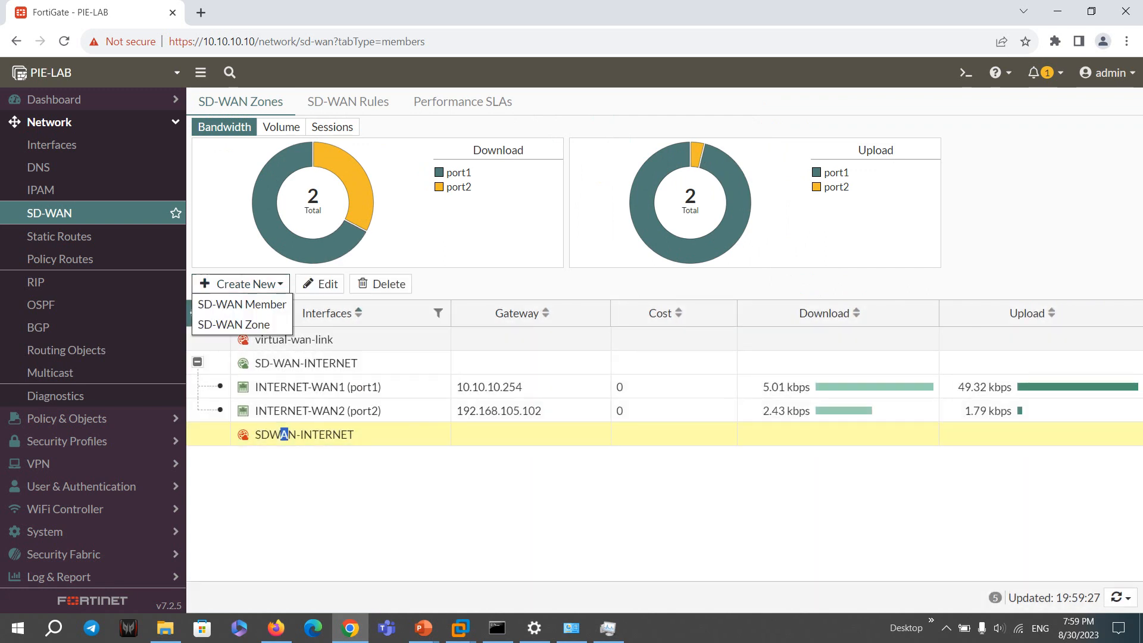
pyautogui.click(242, 304)
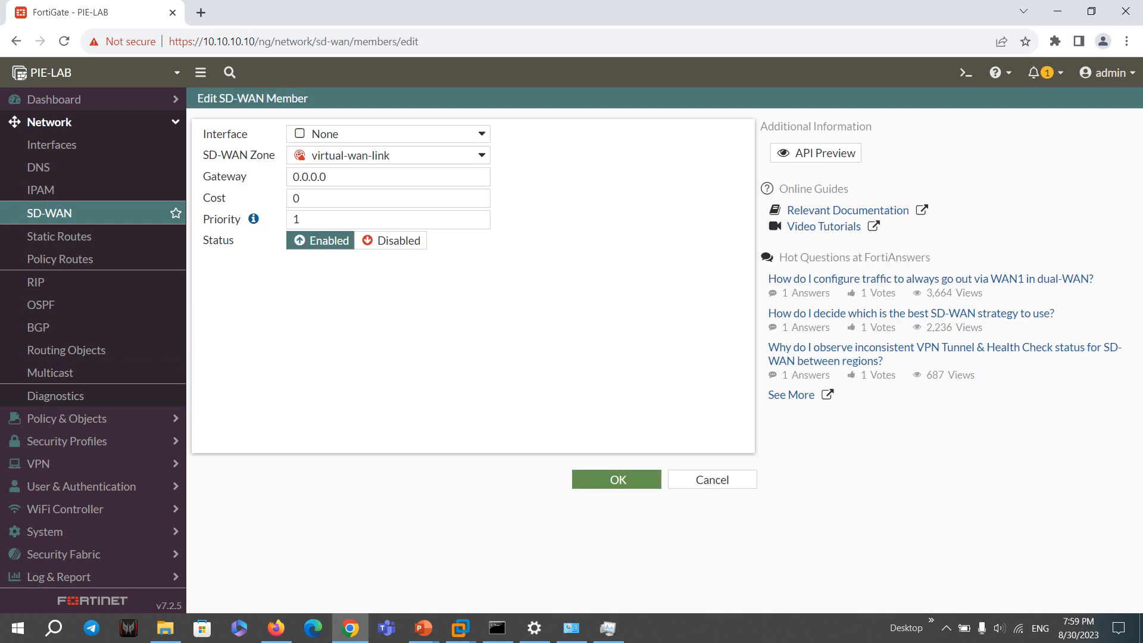
pyautogui.click(387, 134)
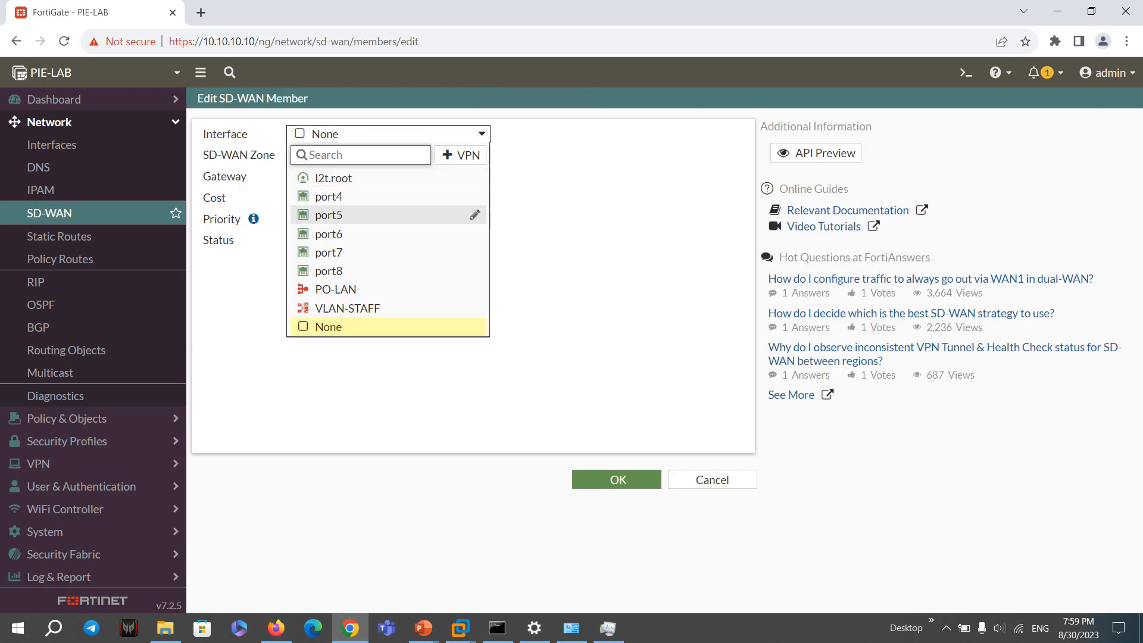
pyautogui.click(333, 194)
pyautogui.click(387, 155)
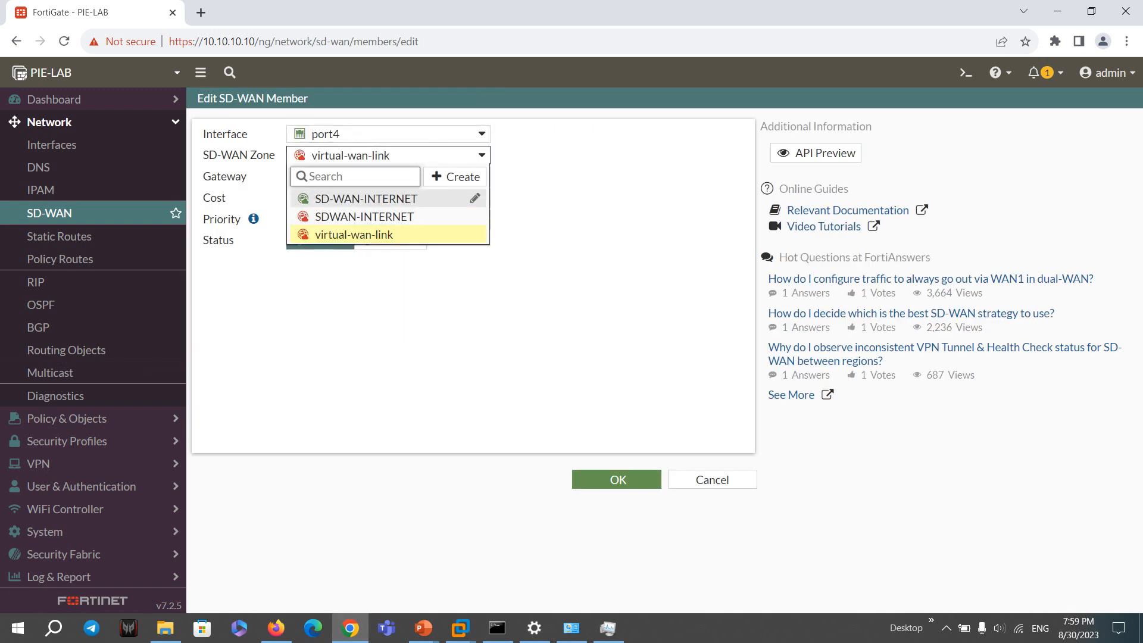
pyautogui.click(357, 216)
pyautogui.click(387, 133)
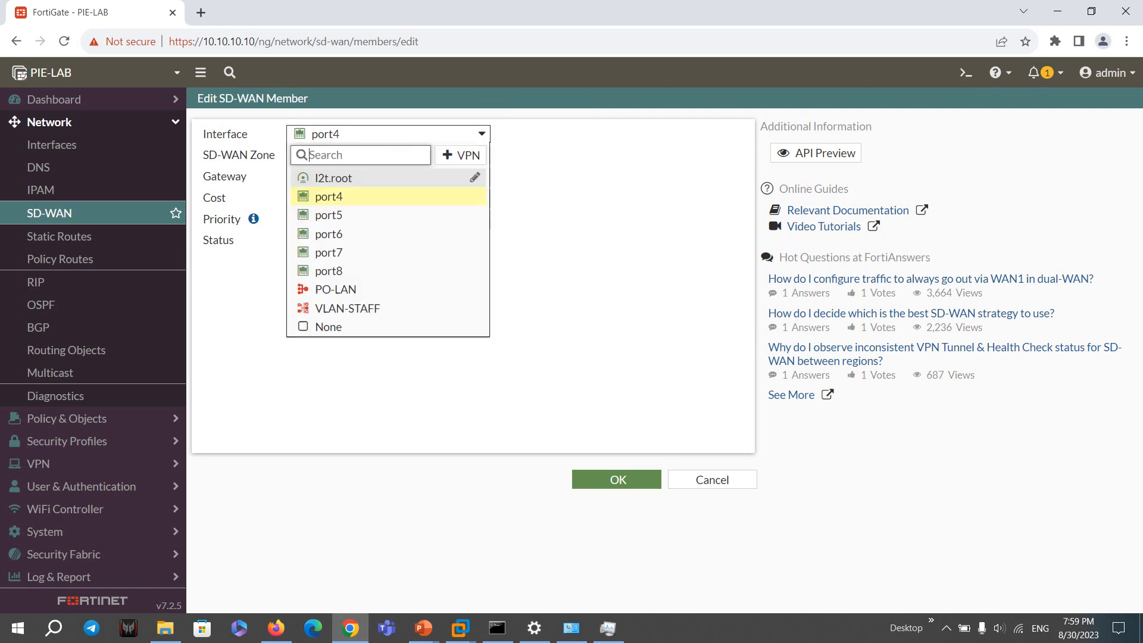
pyautogui.click(387, 134)
pyautogui.click(387, 155)
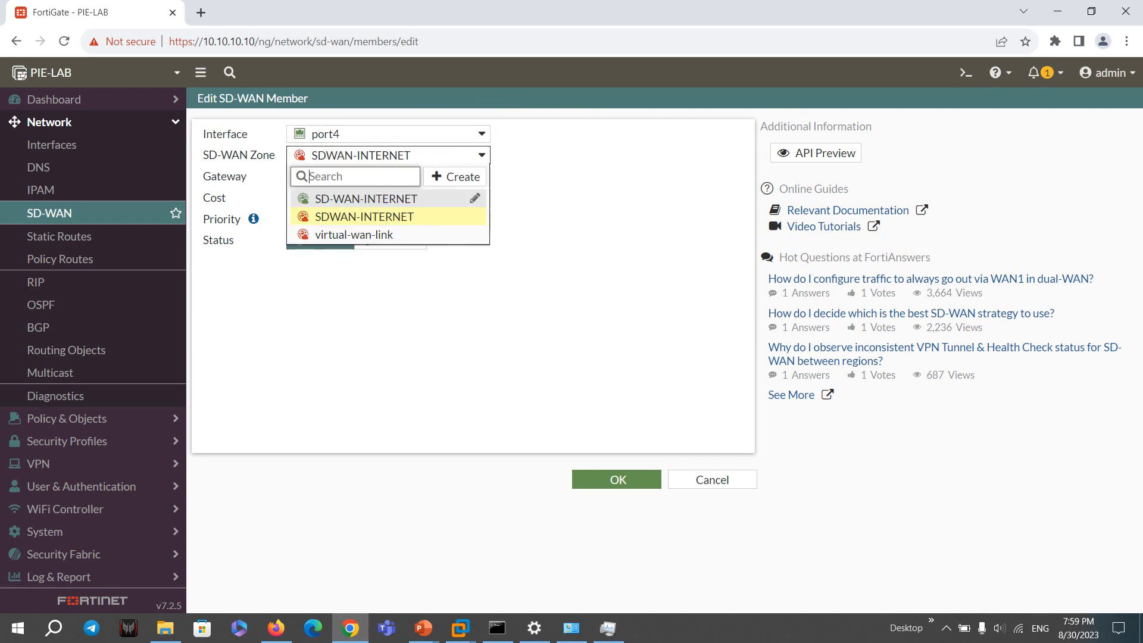
pyautogui.click(387, 155)
pyautogui.click(387, 134)
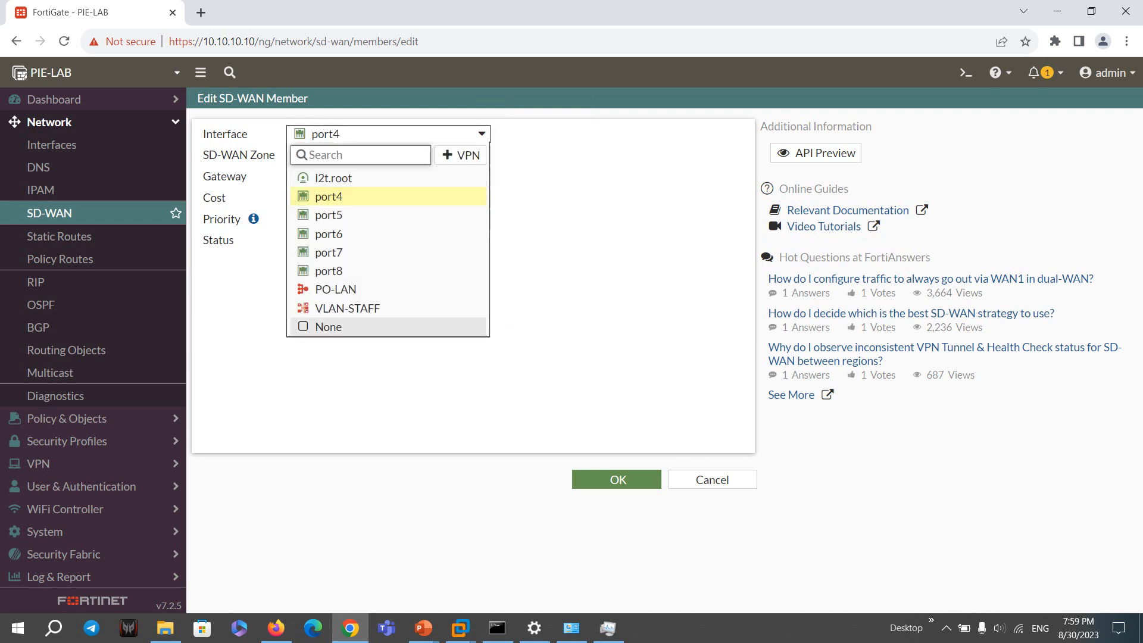
pyautogui.click(712, 480)
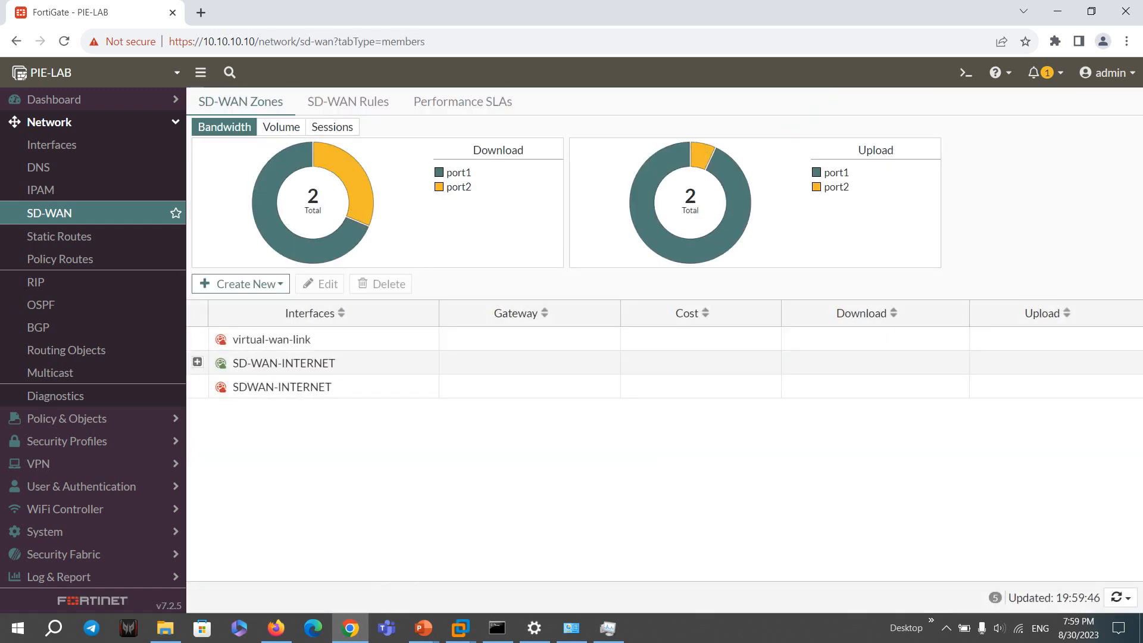
# Move the INTERNET-WAN1 (port1) member from the SD-WAN-INTERNET zone to the SDWAN-INTERNET zone.
pyautogui.click(197, 362)
pyautogui.click(315, 387)
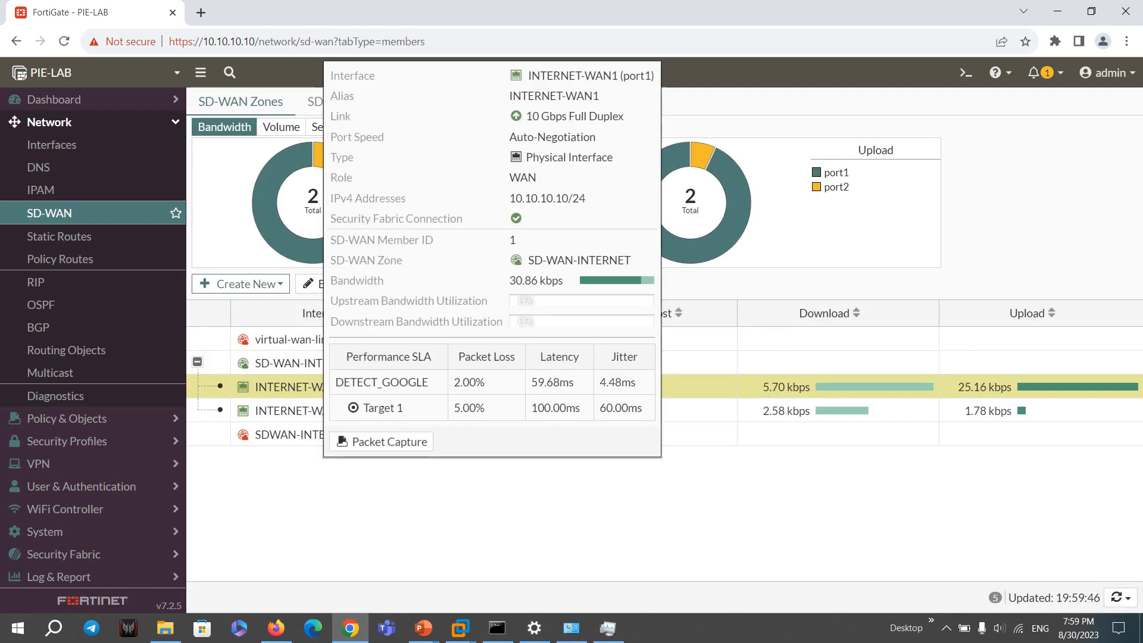
pyautogui.click(318, 284)
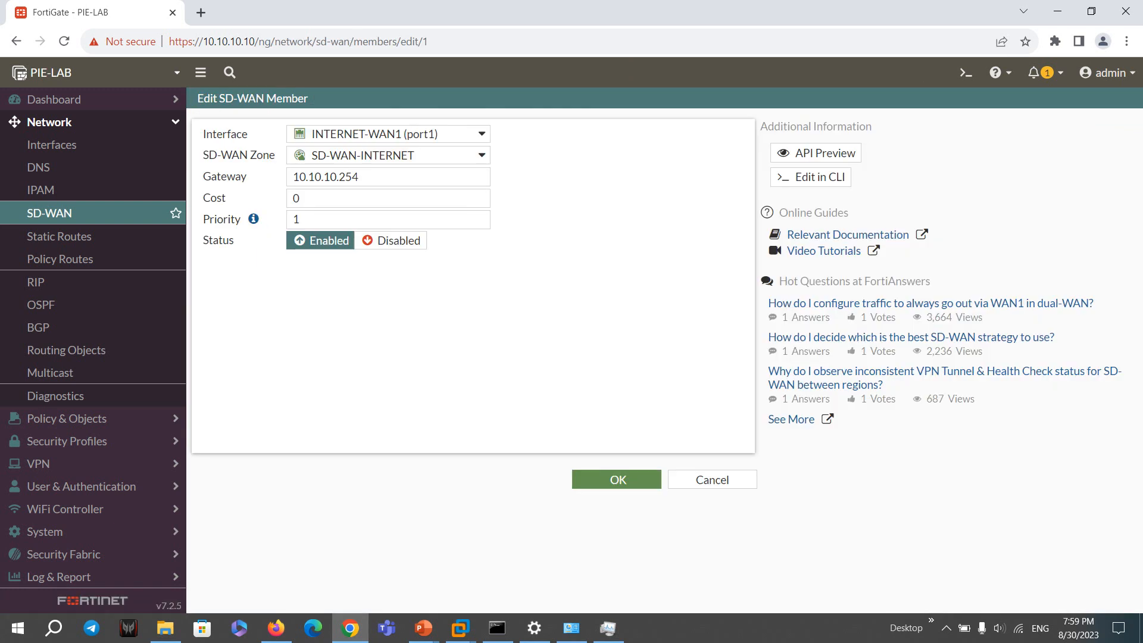
pyautogui.click(388, 134)
pyautogui.click(388, 134)
pyautogui.click(388, 156)
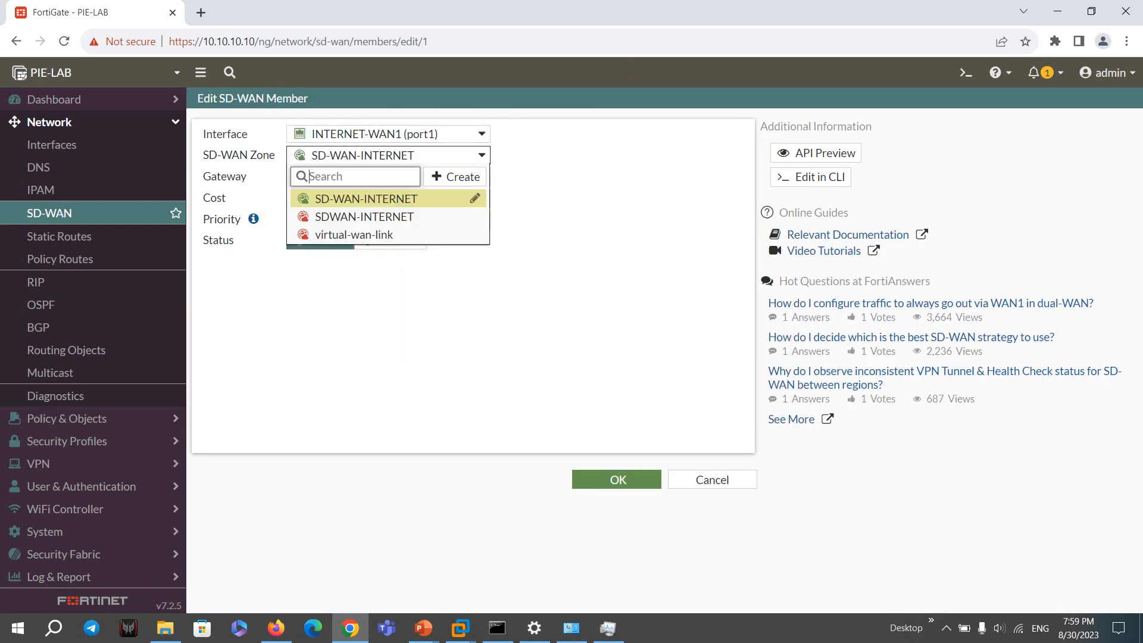
pyautogui.click(365, 217)
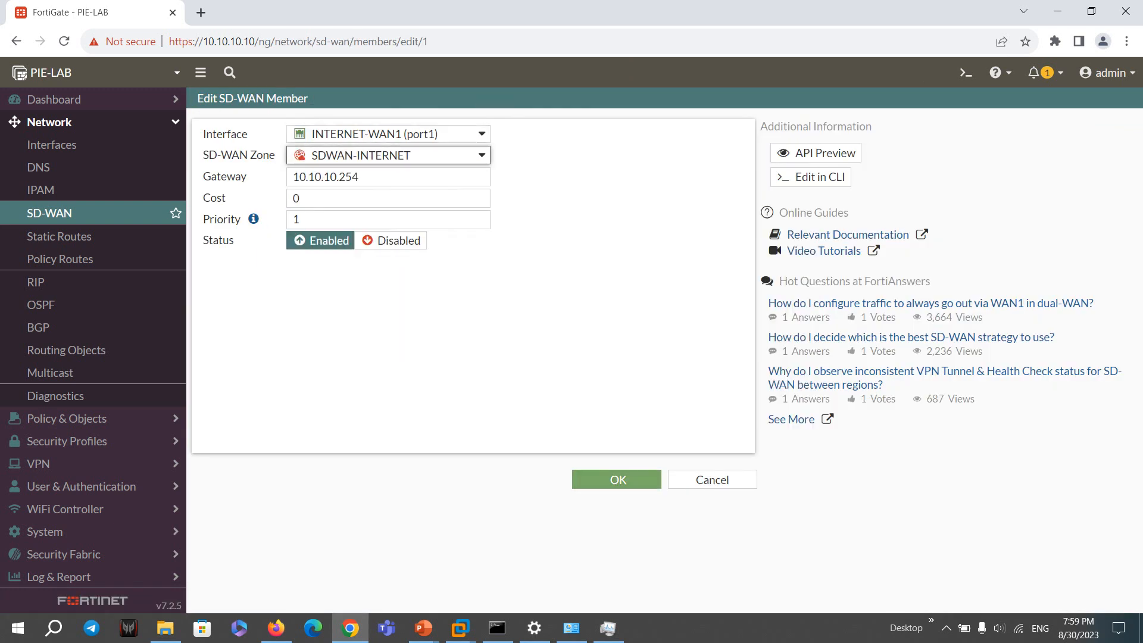
pyautogui.click(618, 479)
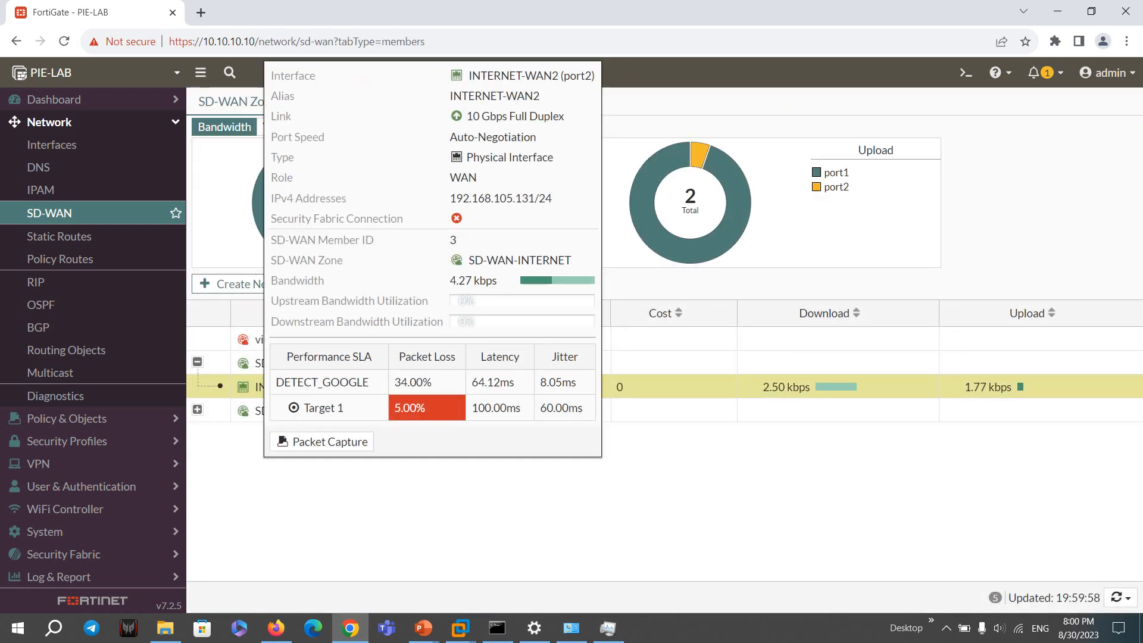
# Reassign the INTERNET-WAN2 (port2) member to the SDWAN-INTERNET zone, keeping its gateway dynamic.
pyautogui.click(319, 283)
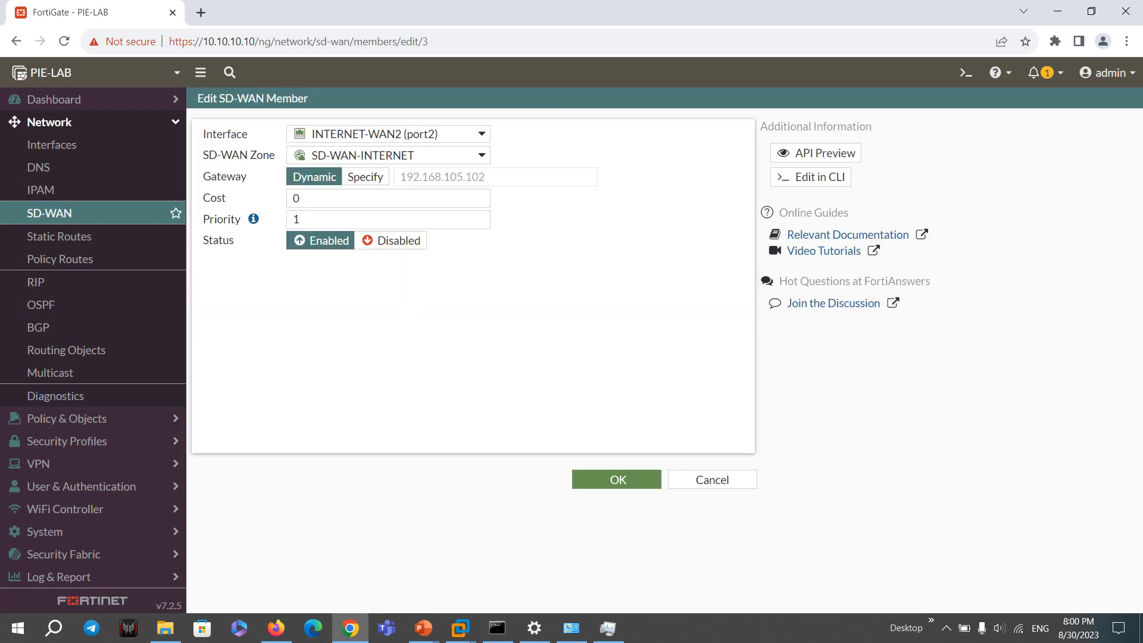
pyautogui.click(388, 155)
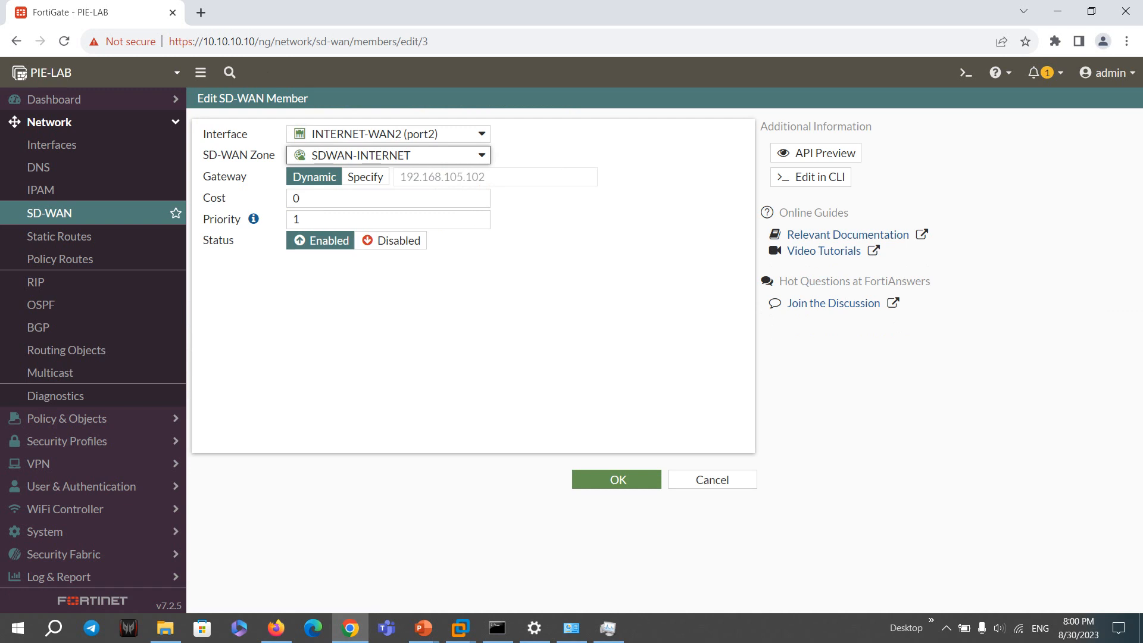
pyautogui.moveTo(488, 177); pyautogui.dragTo(399, 177)
pyautogui.click(411, 177)
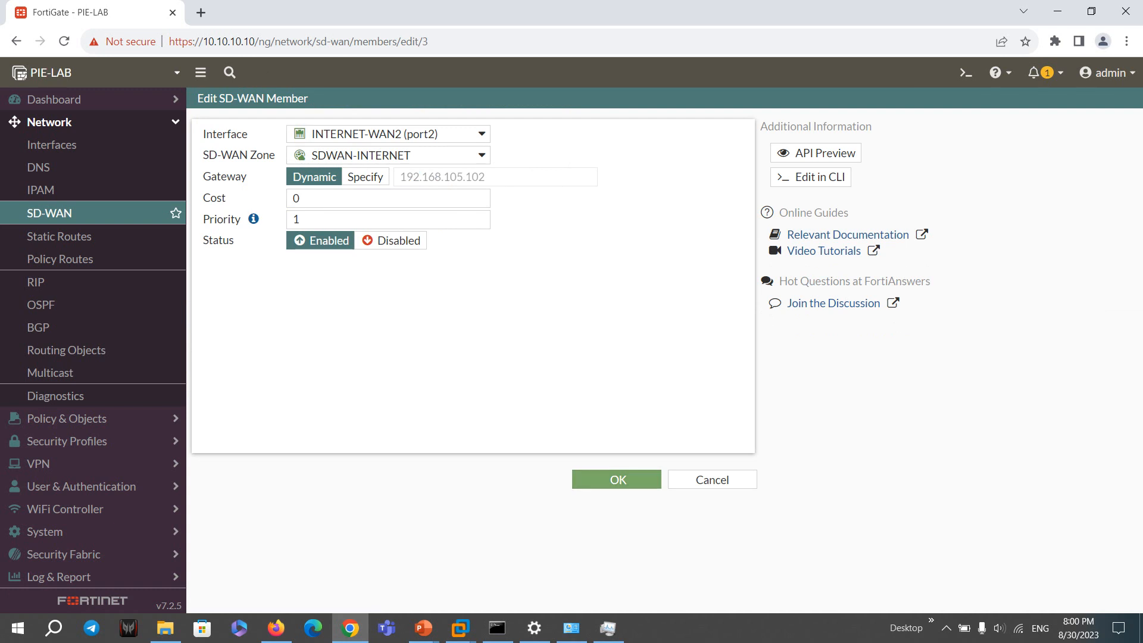
pyautogui.click(617, 479)
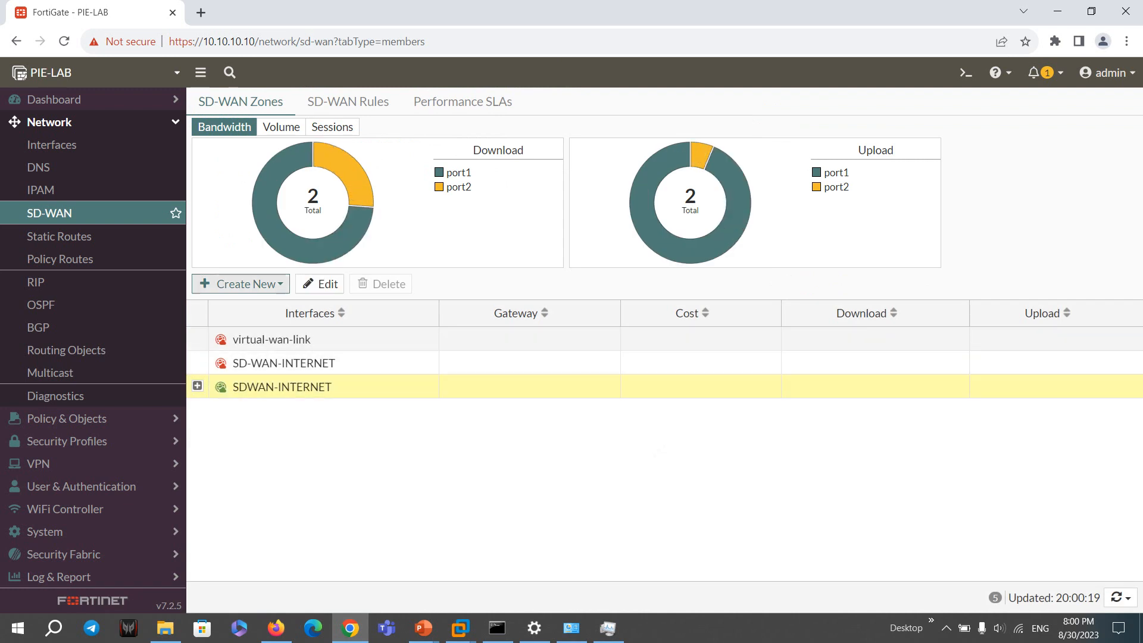
pyautogui.click(241, 283)
pyautogui.click(242, 301)
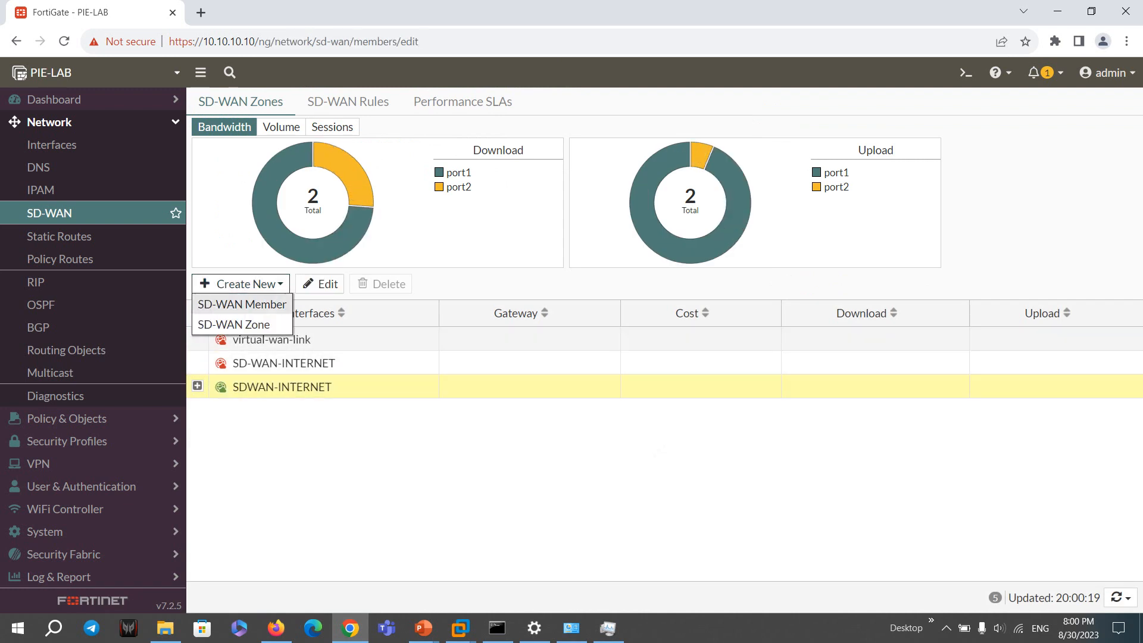
pyautogui.click(388, 133)
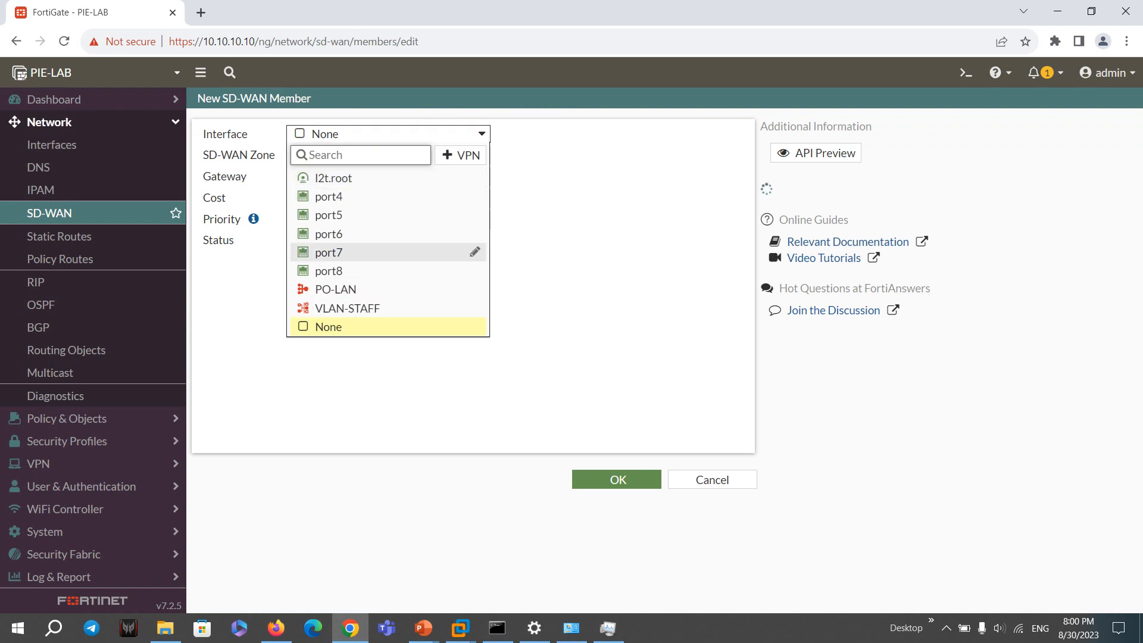
pyautogui.click(328, 196)
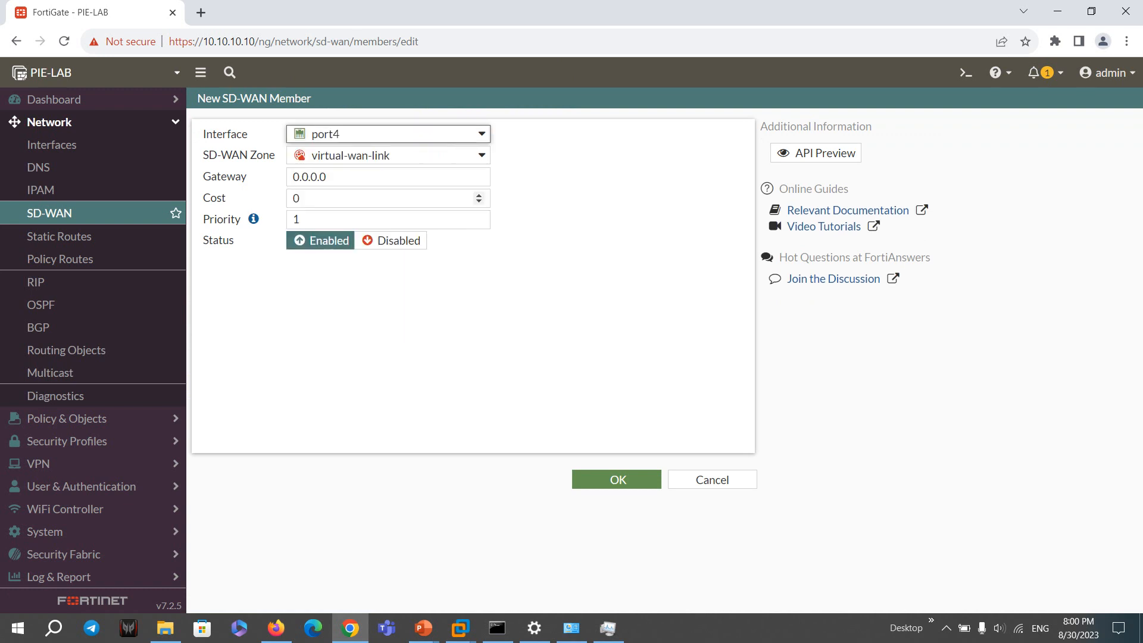
pyautogui.click(358, 156)
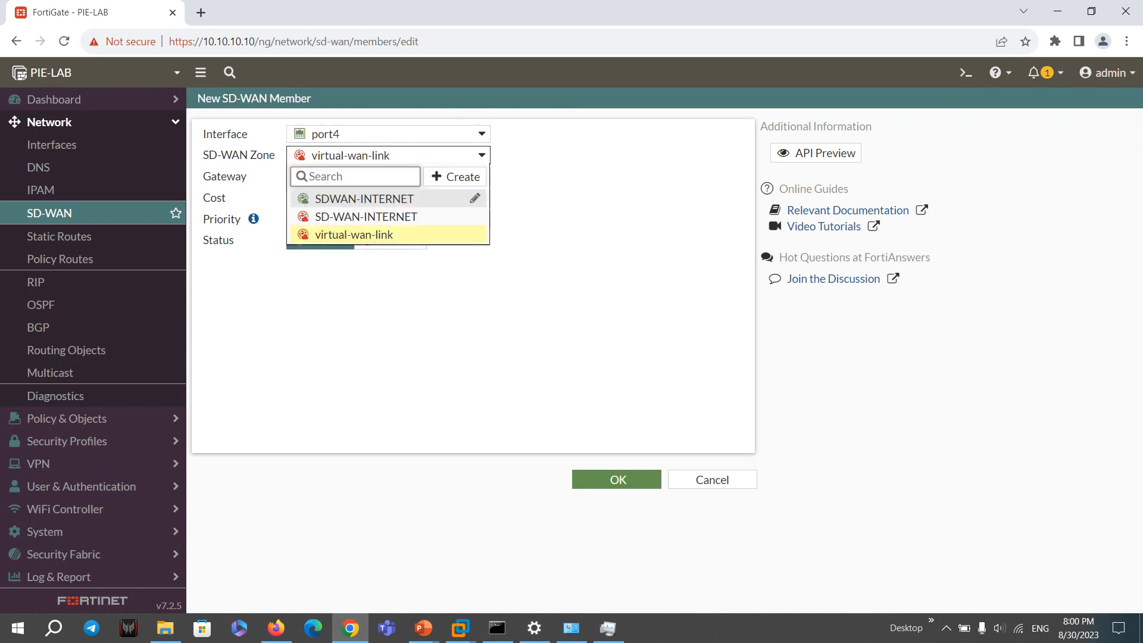
pyautogui.click(366, 216)
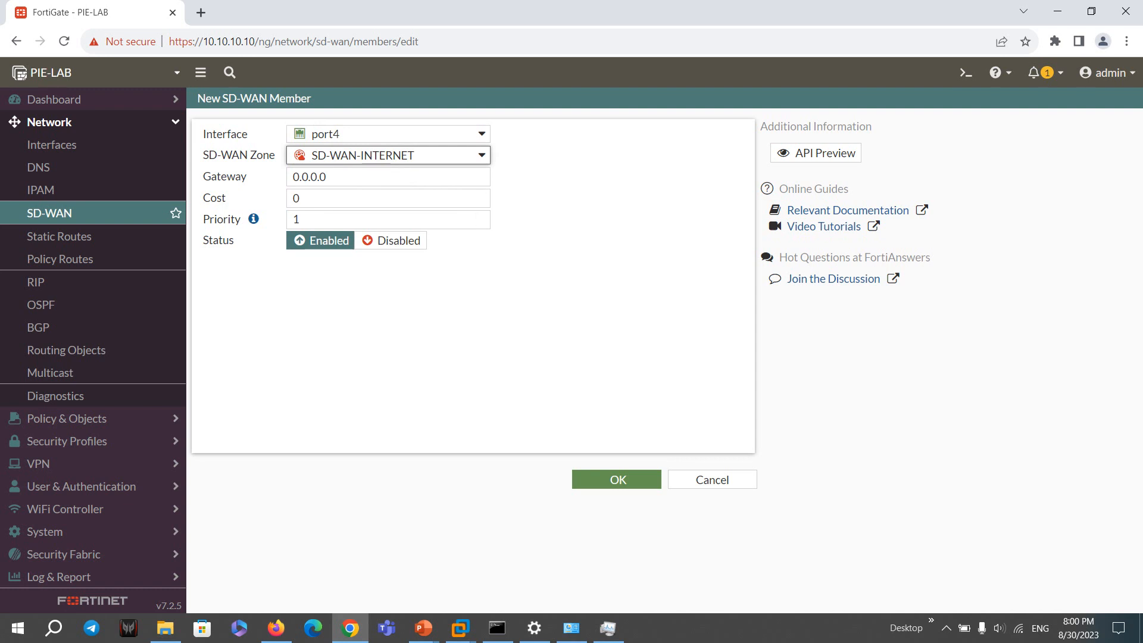
pyautogui.press('Tab')
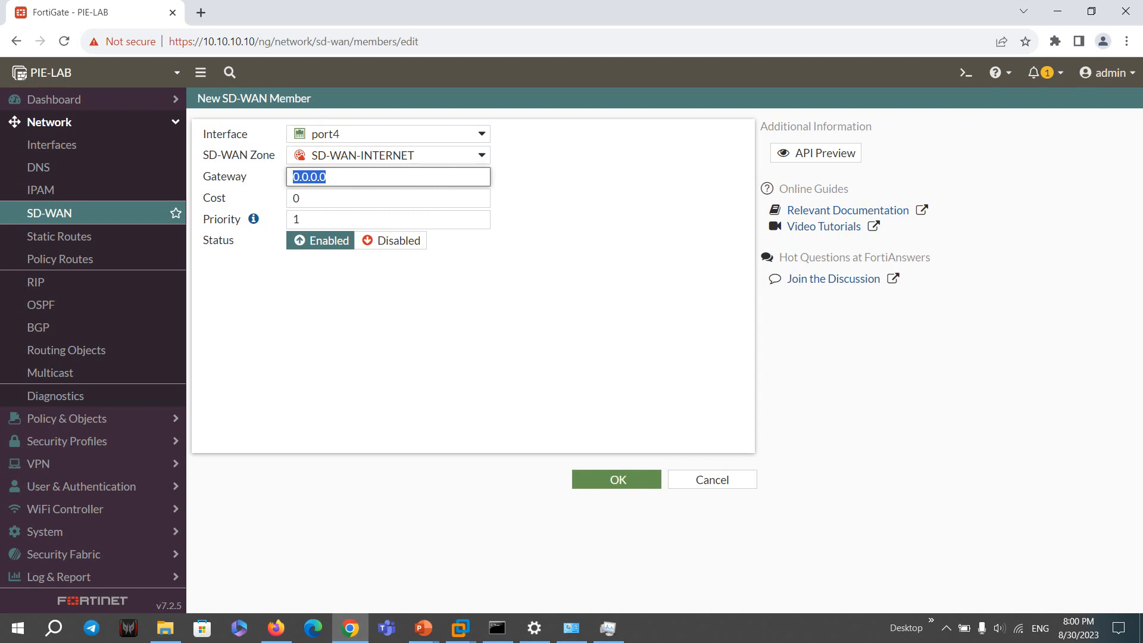
pyautogui.click(712, 480)
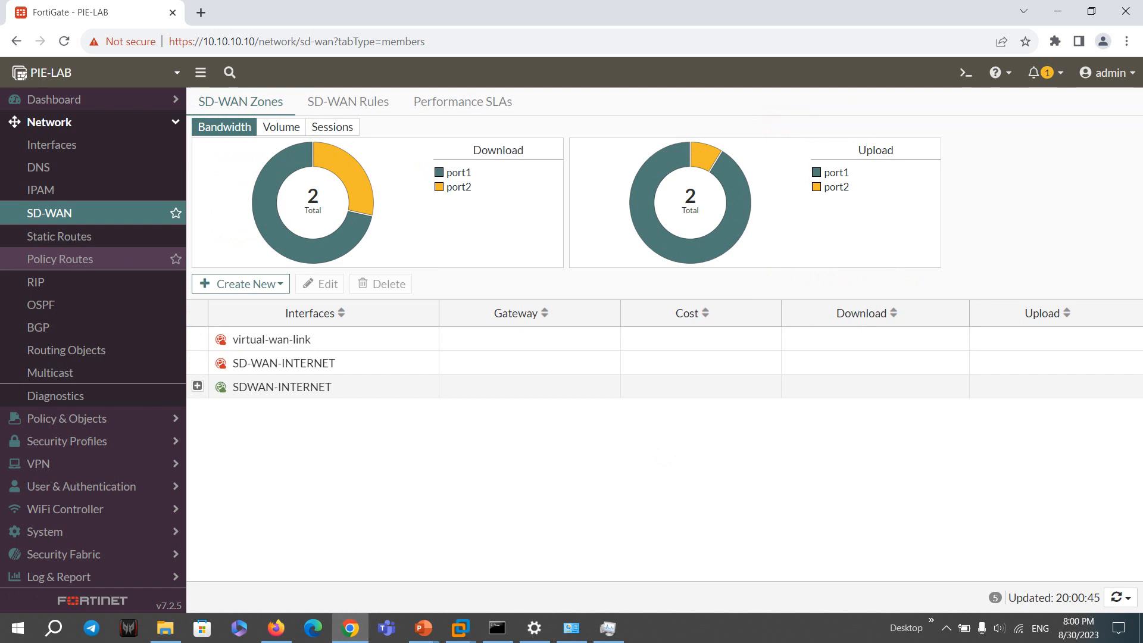
# Expand the SDWAN-INTERNET zone and examine the gateways of its two WAN members.
pyautogui.click(197, 386)
pyautogui.moveTo(382, 412); pyautogui.dragTo(255, 412)
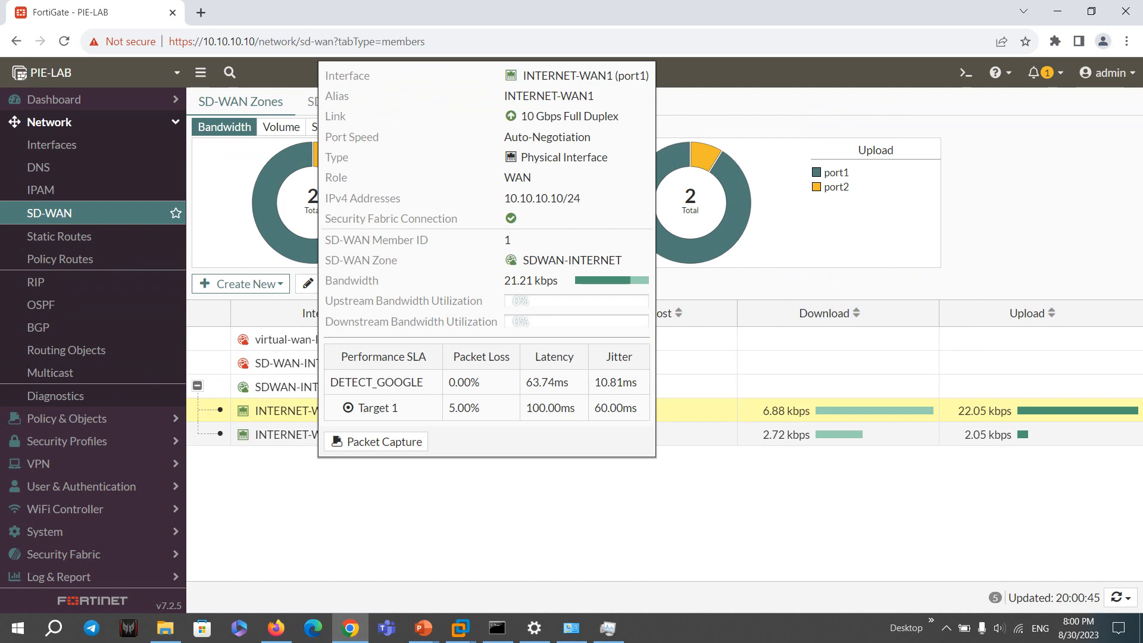
pyautogui.moveTo(524, 411); pyautogui.dragTo(456, 411)
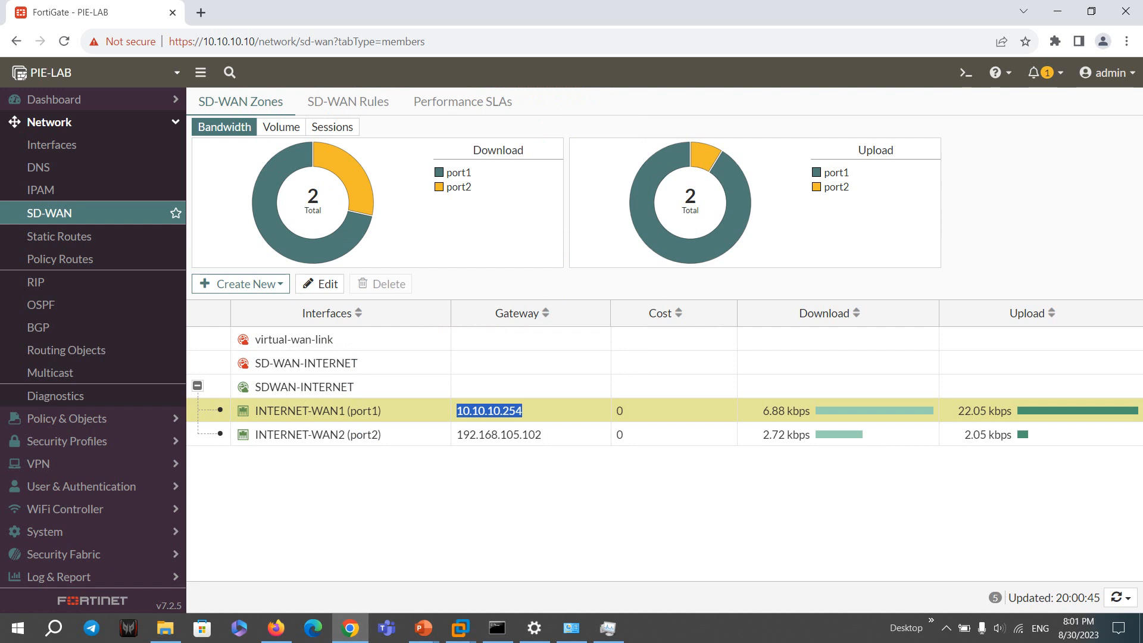
pyautogui.moveTo(457, 435); pyautogui.dragTo(542, 435)
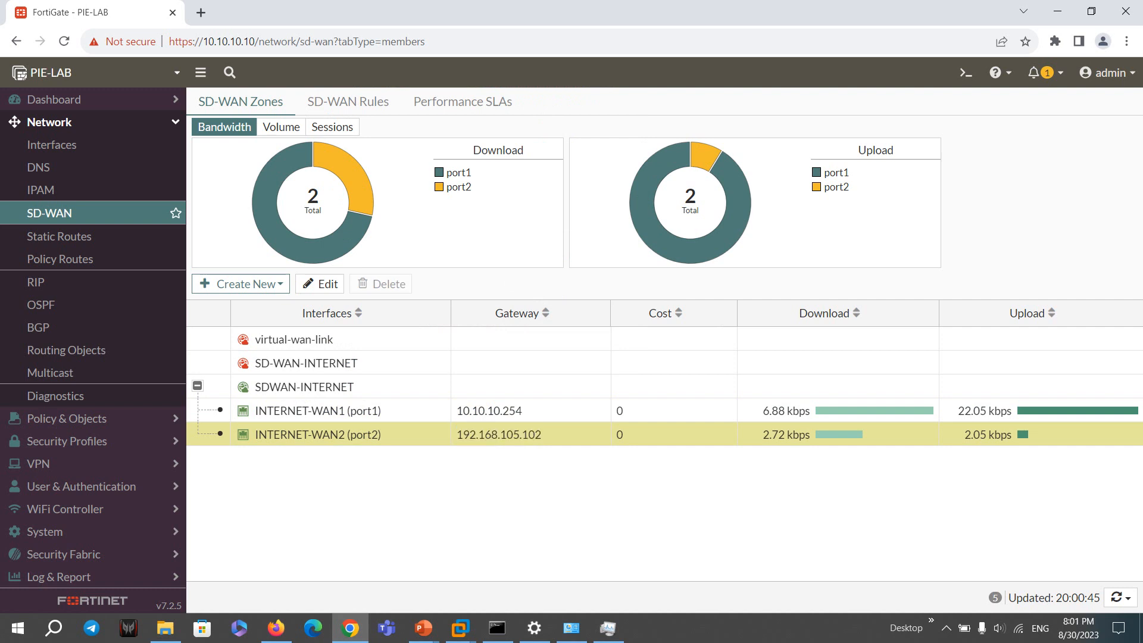
pyautogui.click(543, 435)
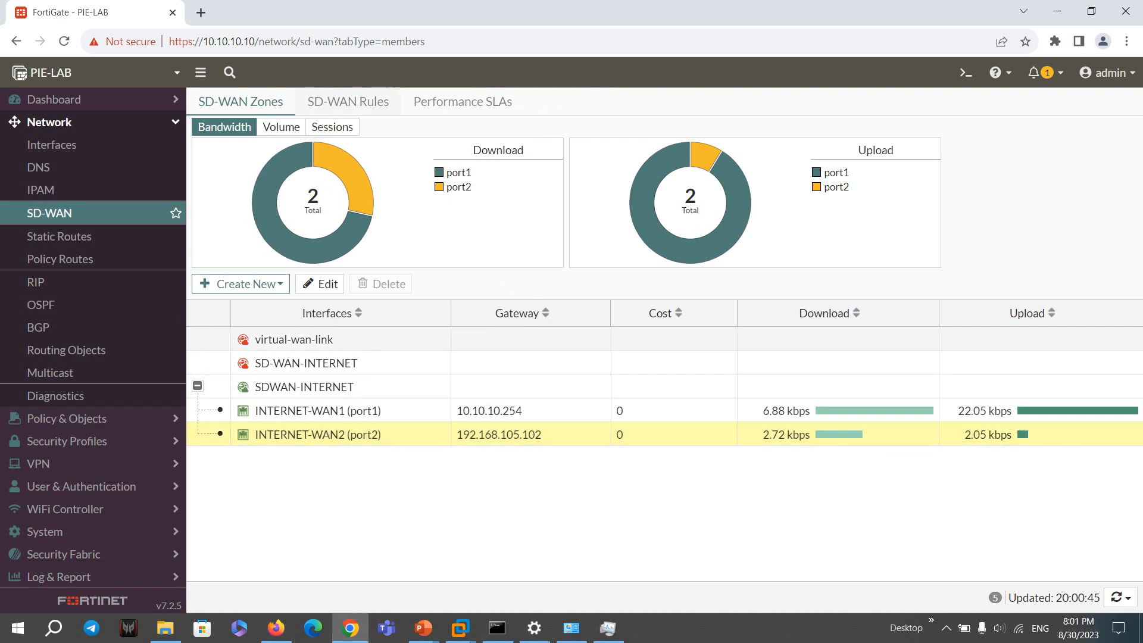
# Start a new performance SLA named DETECT_1.1.1.1 with 1.1.1.1 as the server to probe.
pyautogui.click(463, 101)
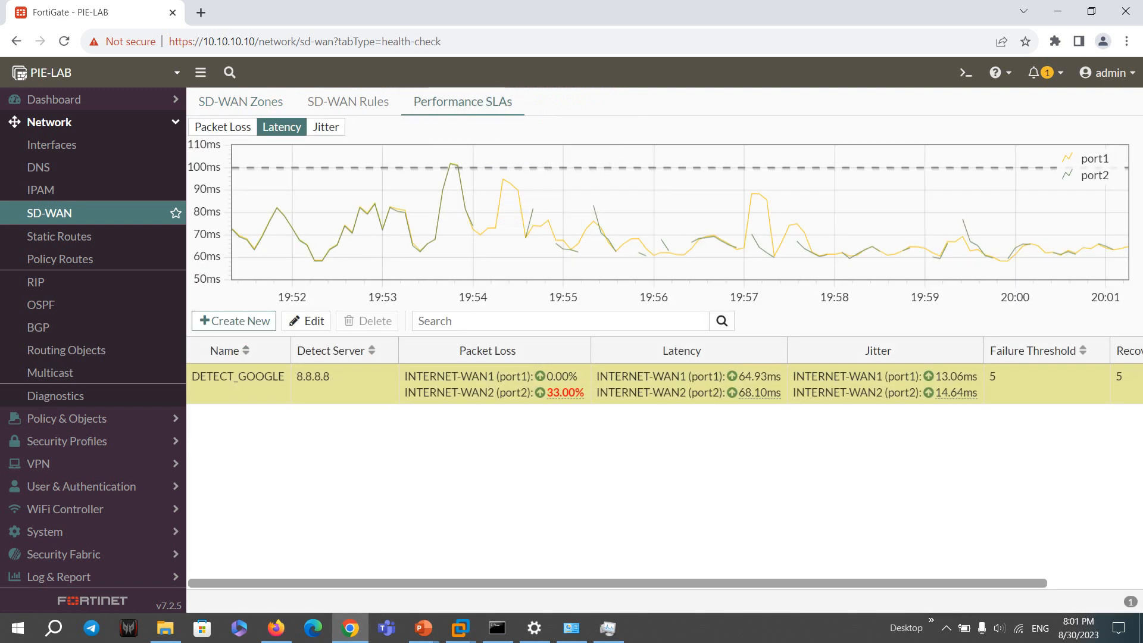
pyautogui.click(234, 321)
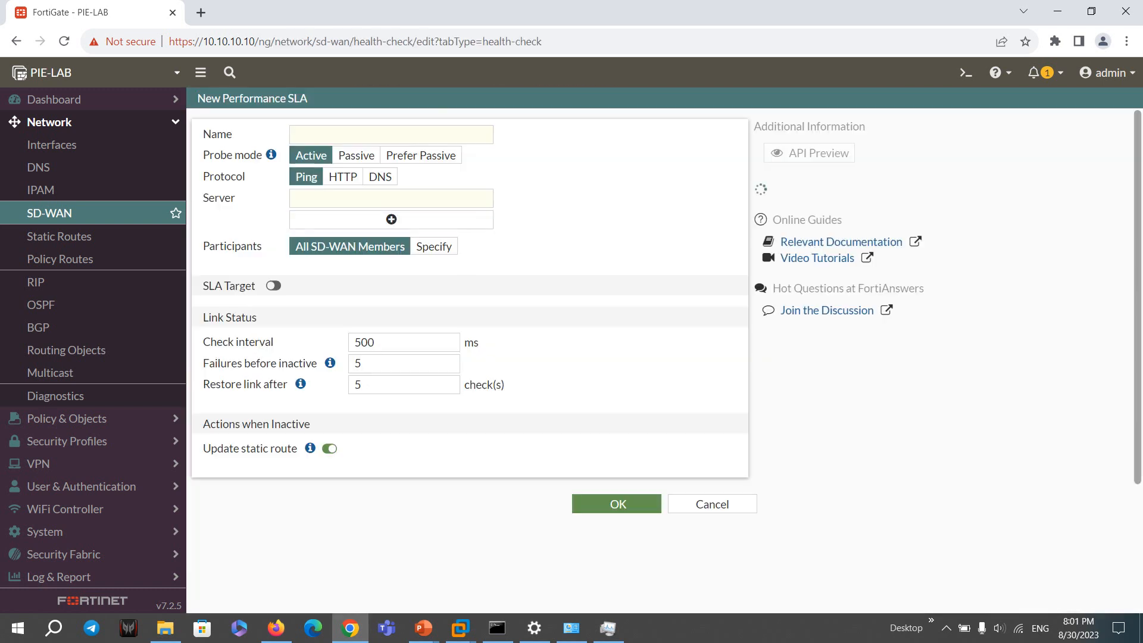
pyautogui.click(381, 135)
pyautogui.write('DETEC')
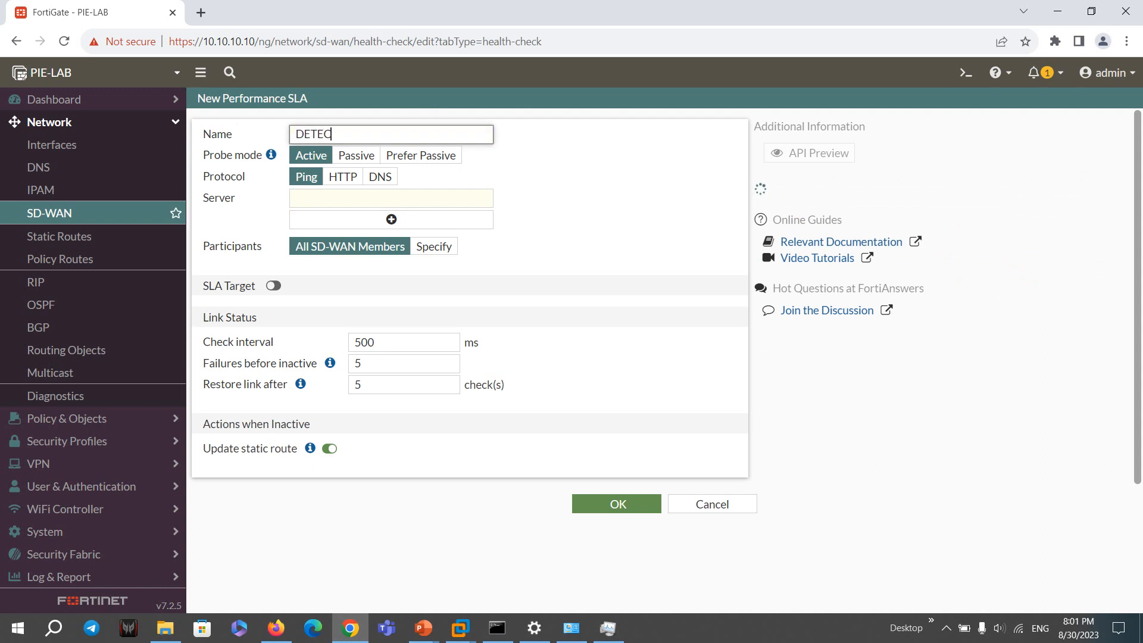
pyautogui.write('T_1.1.1.1')
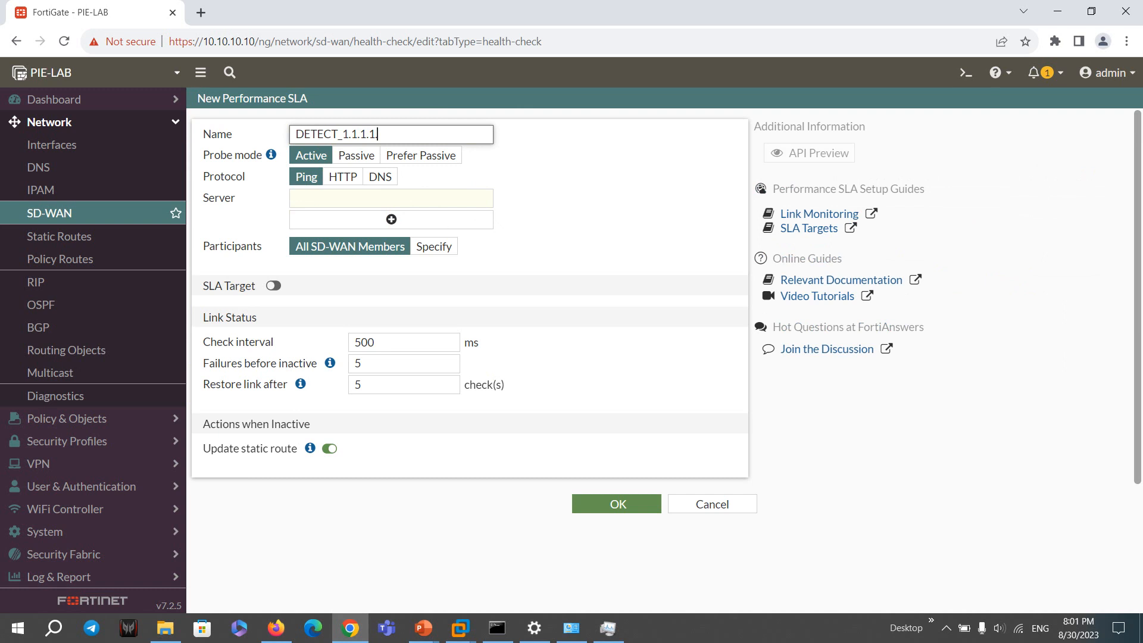
pyautogui.press('Tab')
pyautogui.moveTo(376, 134); pyautogui.dragTo(342, 135)
pyautogui.hotkey('ctrl', 'c')
pyautogui.click(351, 198)
pyautogui.hotkey('ctrl', 'v')
pyautogui.click(519, 229)
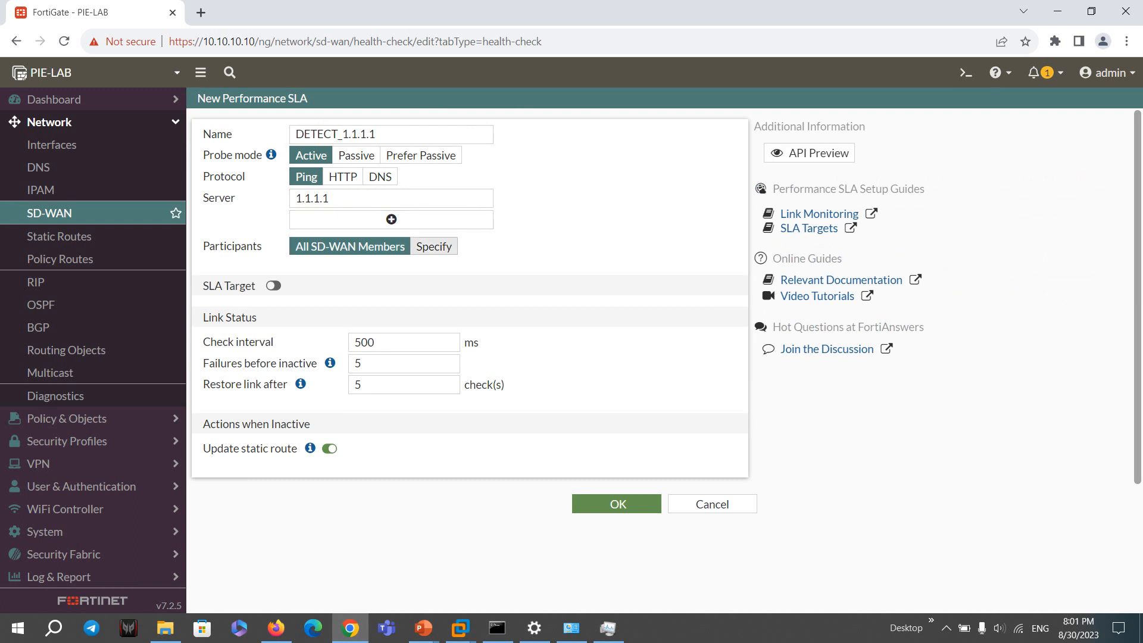
# Specify INTERNET-WAN1 (port1) and INTERNET-WAN2 (port2) as the participants of the new performance SLA.
pyautogui.click(434, 247)
pyautogui.click(392, 267)
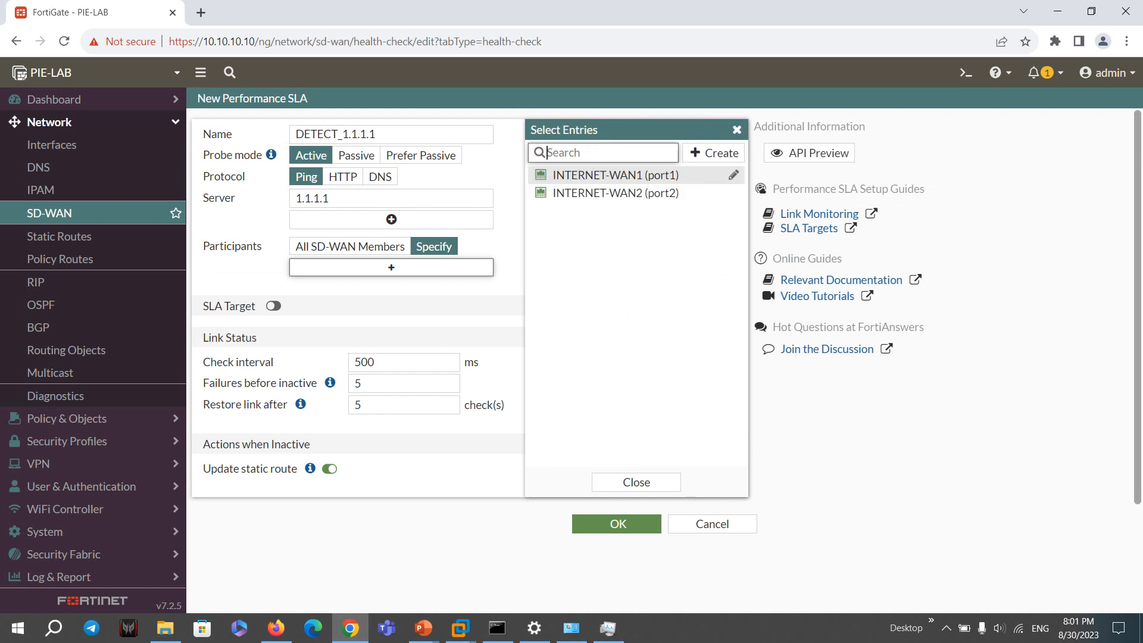
pyautogui.click(616, 174)
pyautogui.click(615, 193)
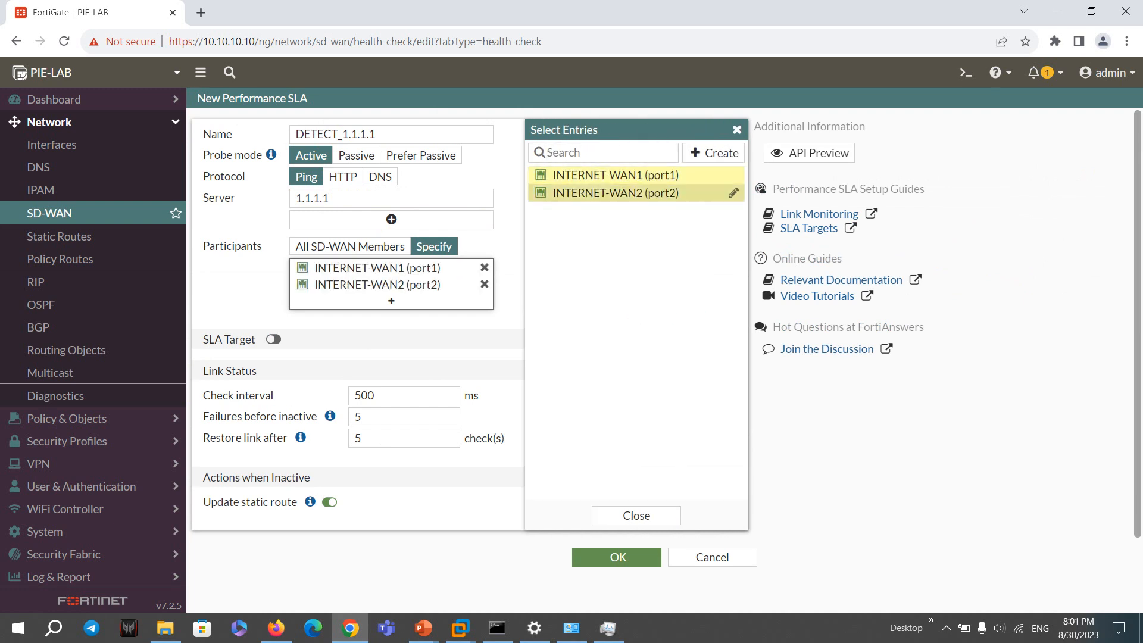
pyautogui.click(508, 309)
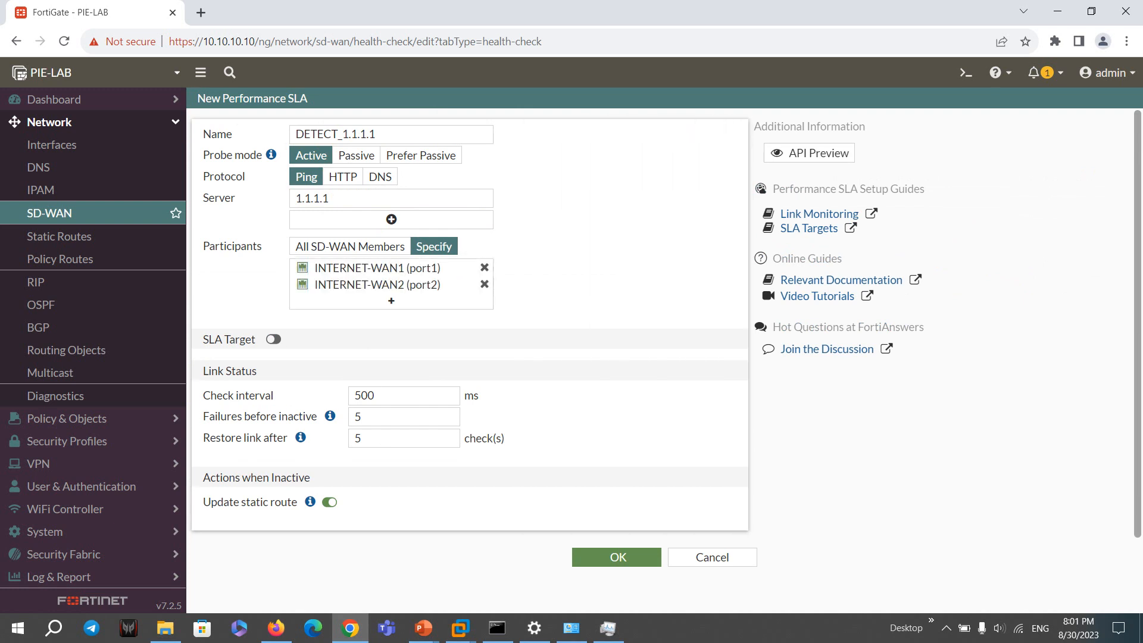
# Enable the SLA target with its default latency, jitter and packet loss thresholds, and save the performance SLA.
pyautogui.click(273, 340)
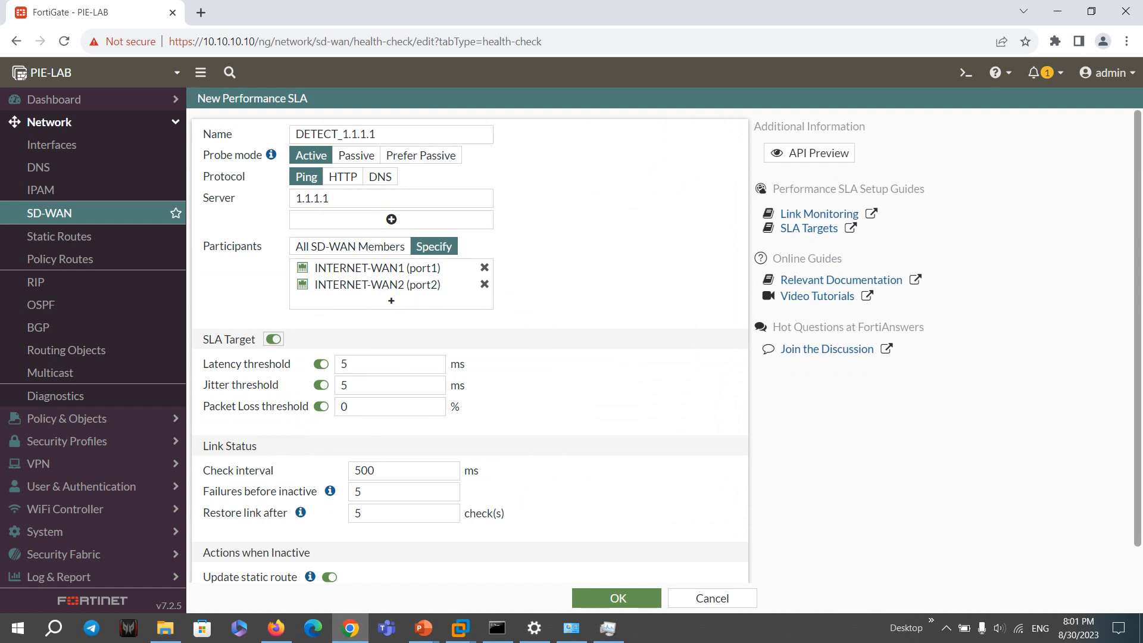
pyautogui.scroll(-2, 470, 345)
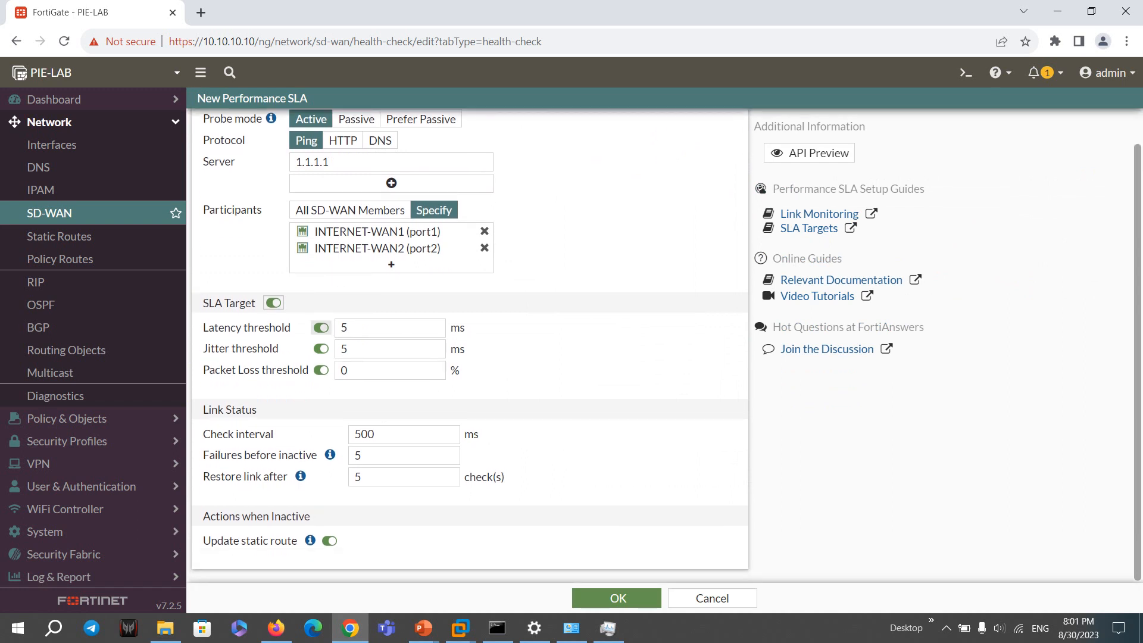
pyautogui.moveTo(291, 328); pyautogui.dragTo(255, 328)
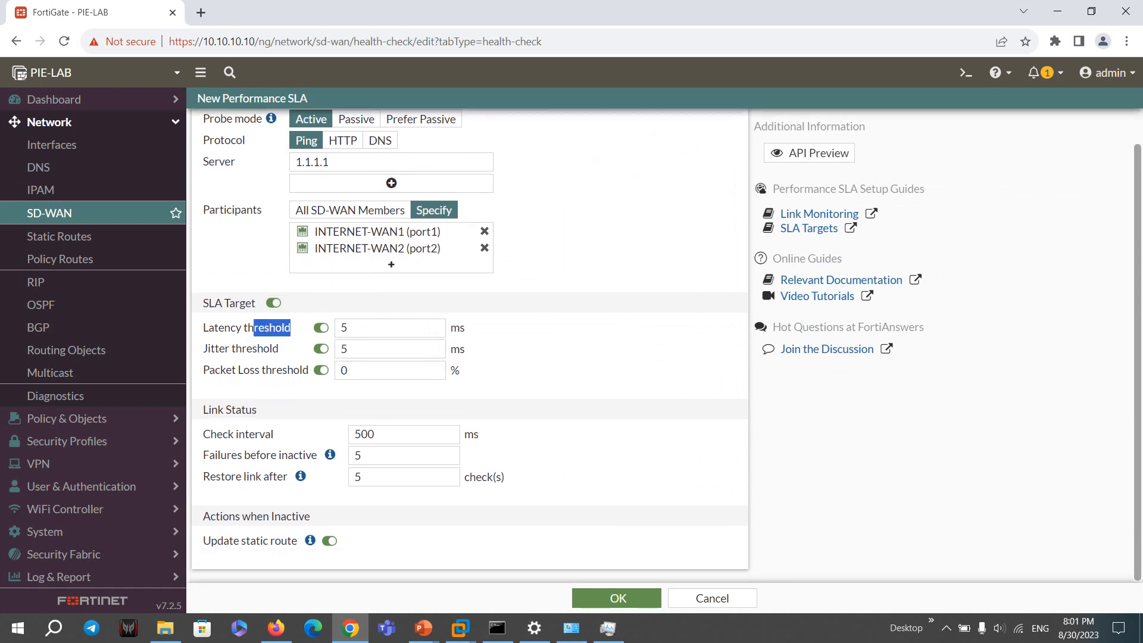
pyautogui.click(321, 328)
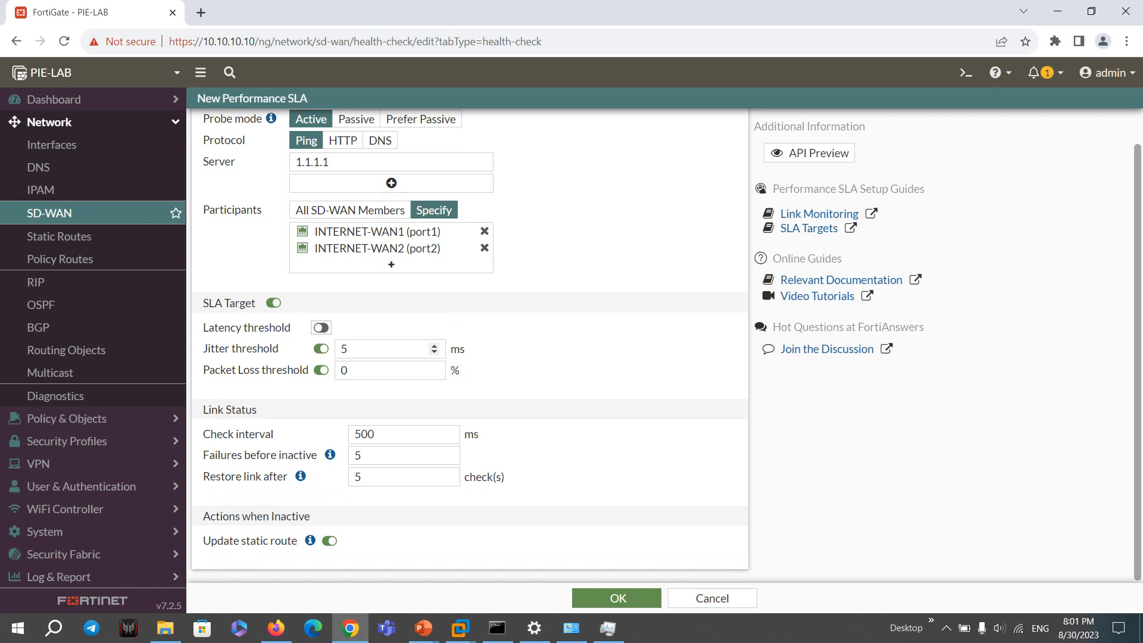
pyautogui.click(321, 328)
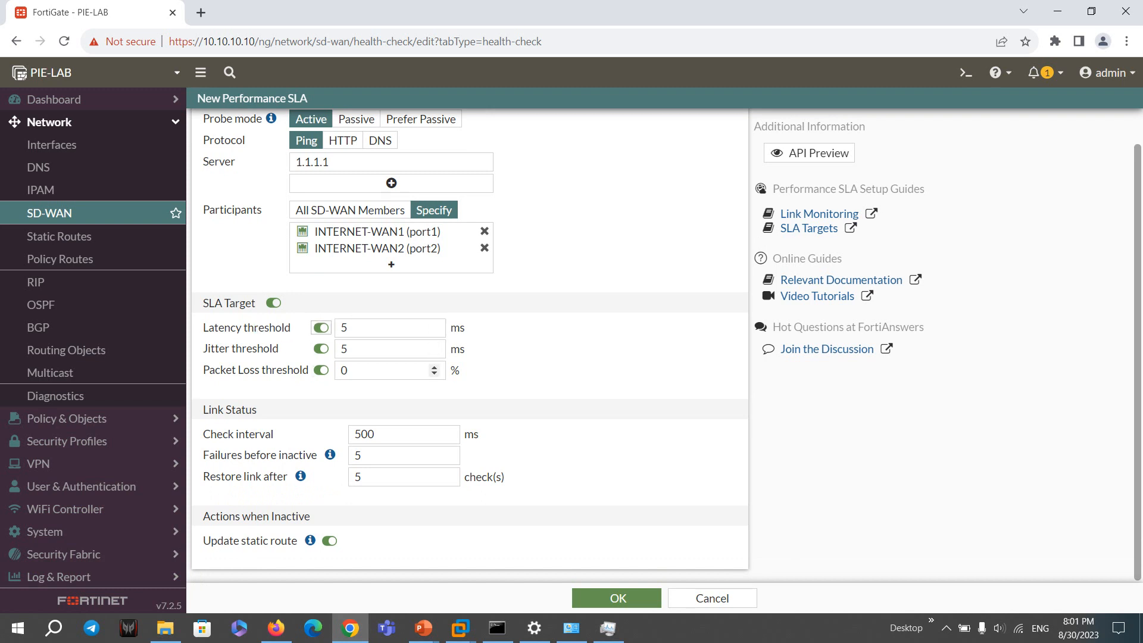
pyautogui.click(618, 598)
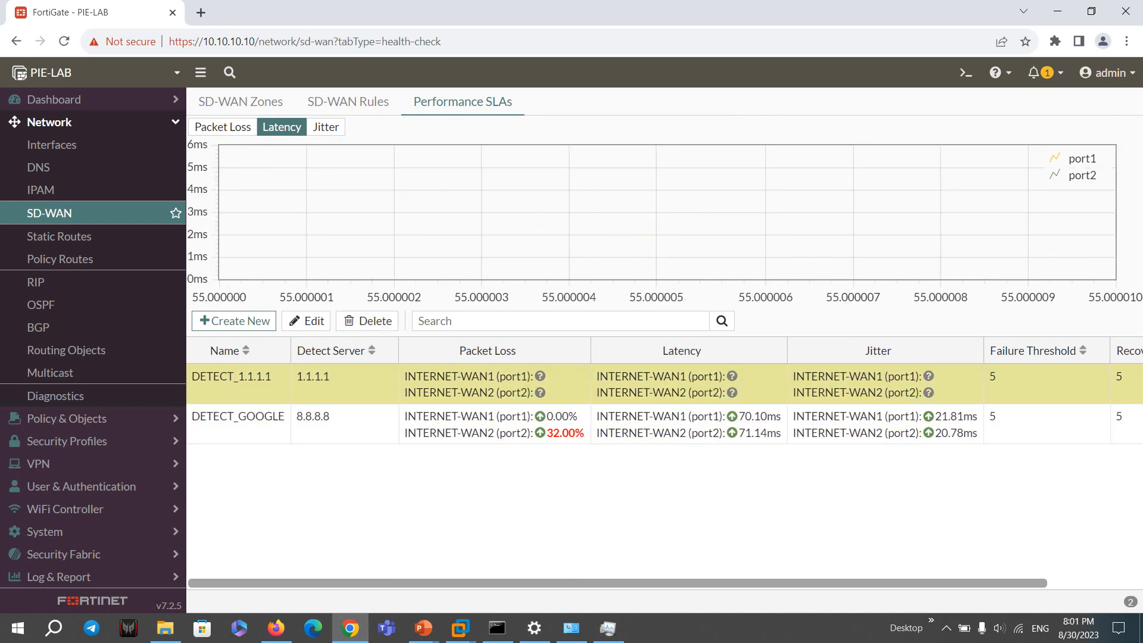
# Check the packet loss, latency and jitter measurements of both WAN members for the performance SLAs.
pyautogui.click(348, 101)
pyautogui.click(463, 101)
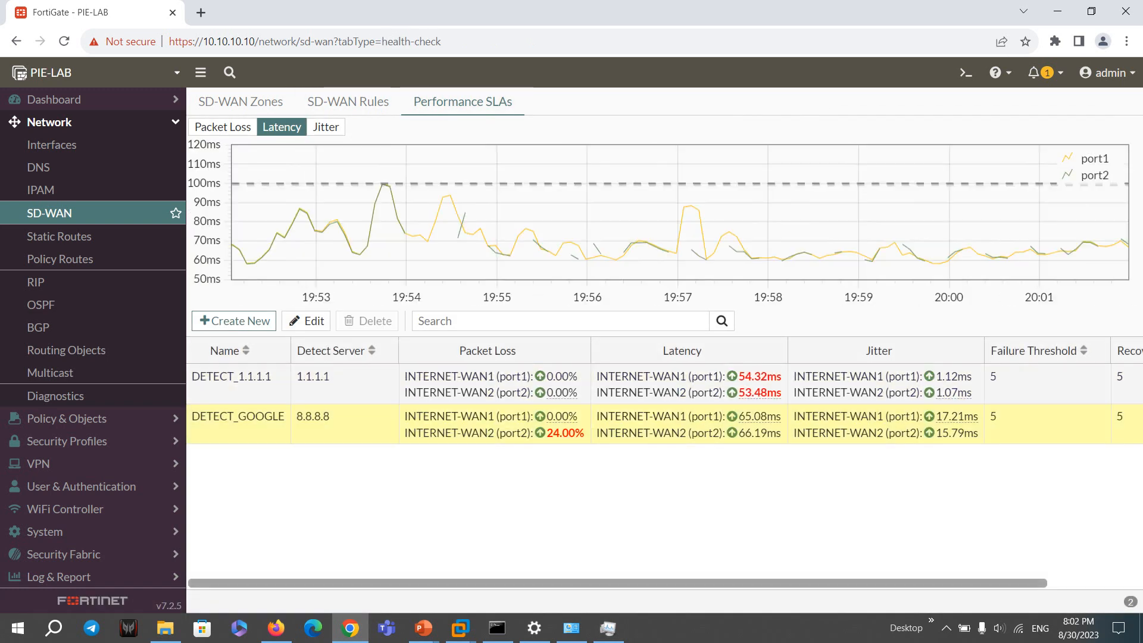
pyautogui.click(348, 102)
pyautogui.click(260, 102)
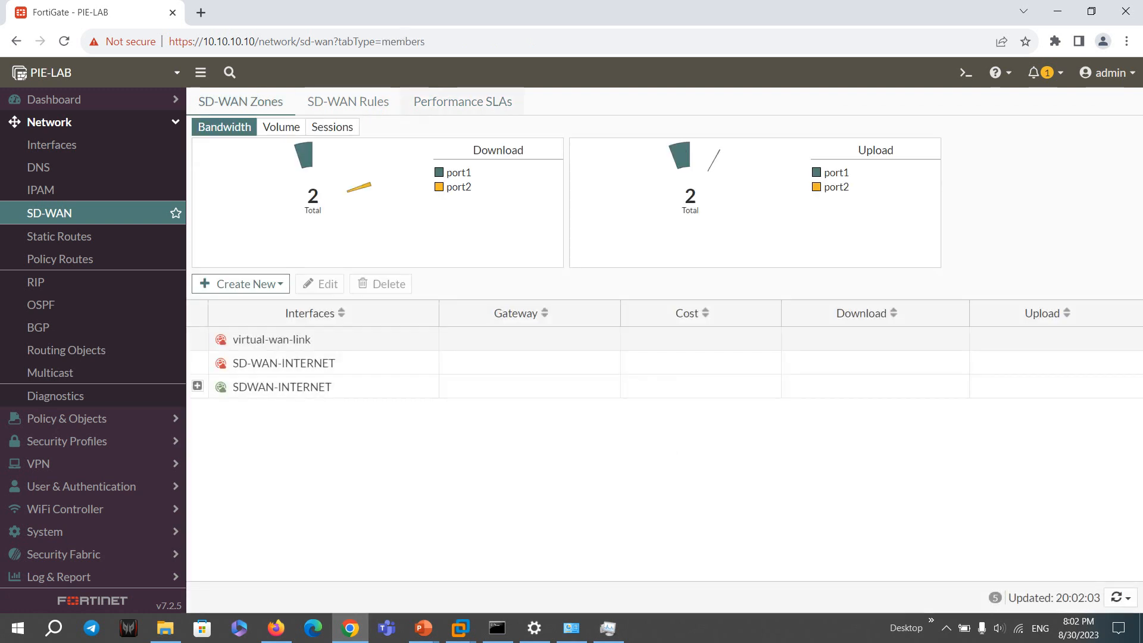
pyautogui.click(462, 101)
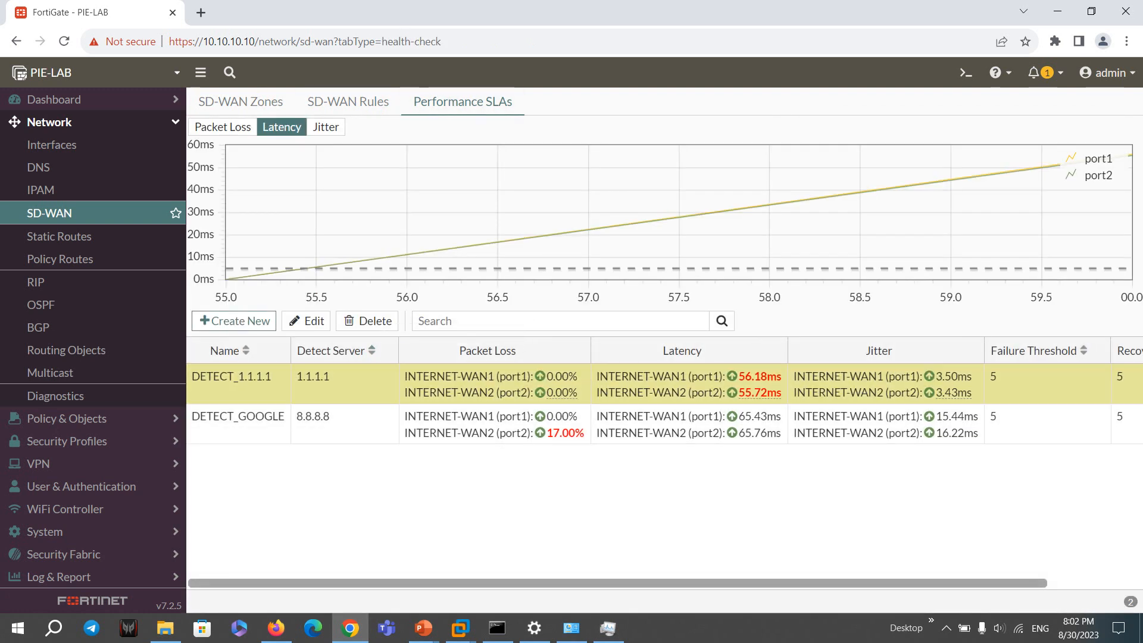
# Edit the DETECT_1.1.1.1 performance SLA and set its latency threshold to 120 ms.
pyautogui.doubleClick(431, 384)
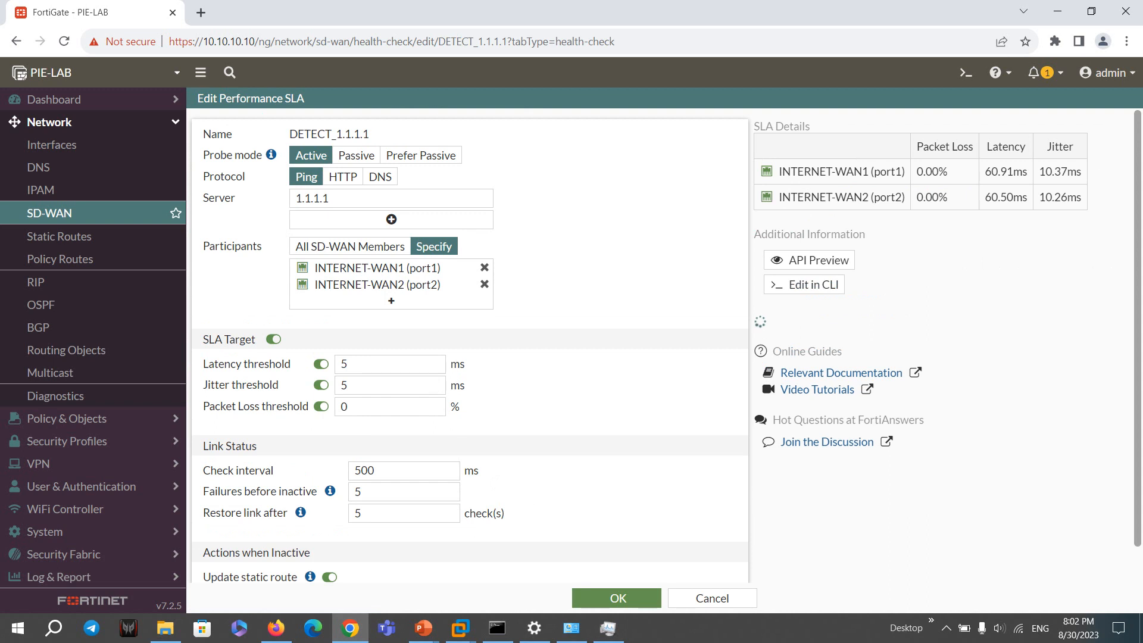
pyautogui.moveTo(985, 172); pyautogui.dragTo(1029, 171)
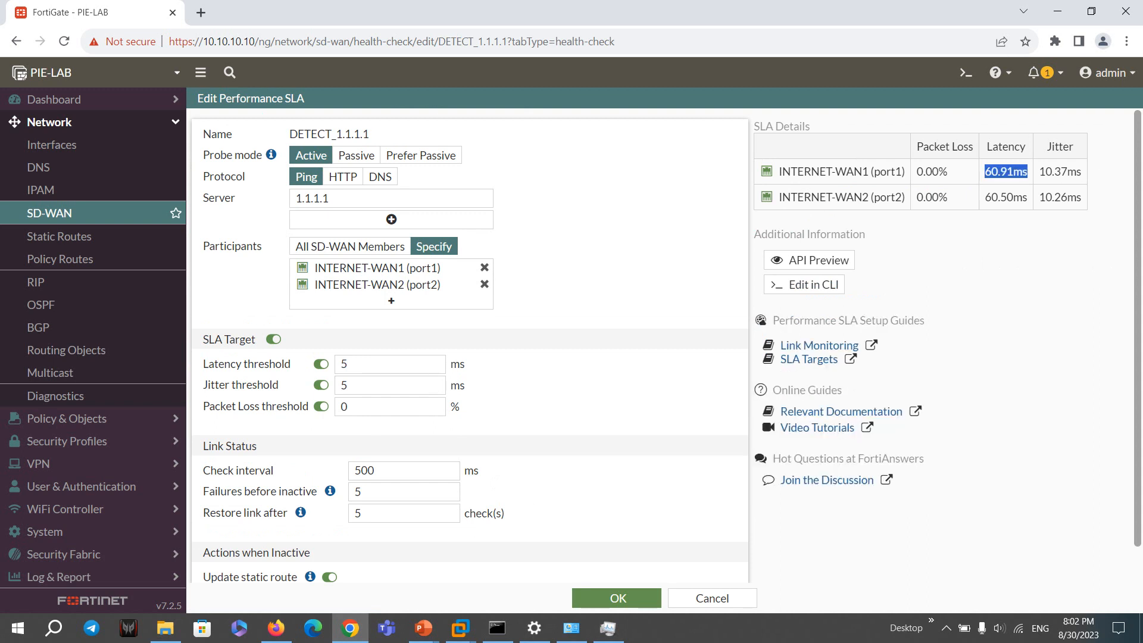
pyautogui.moveTo(361, 364); pyautogui.dragTo(325, 364)
pyautogui.write('120')
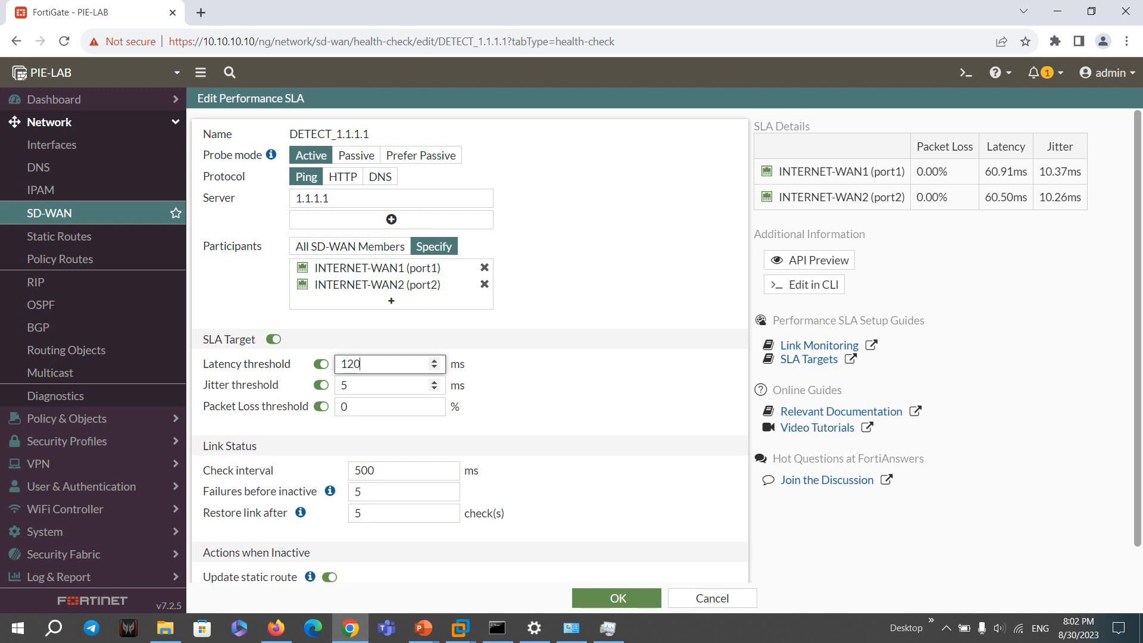
pyautogui.press('Tab')
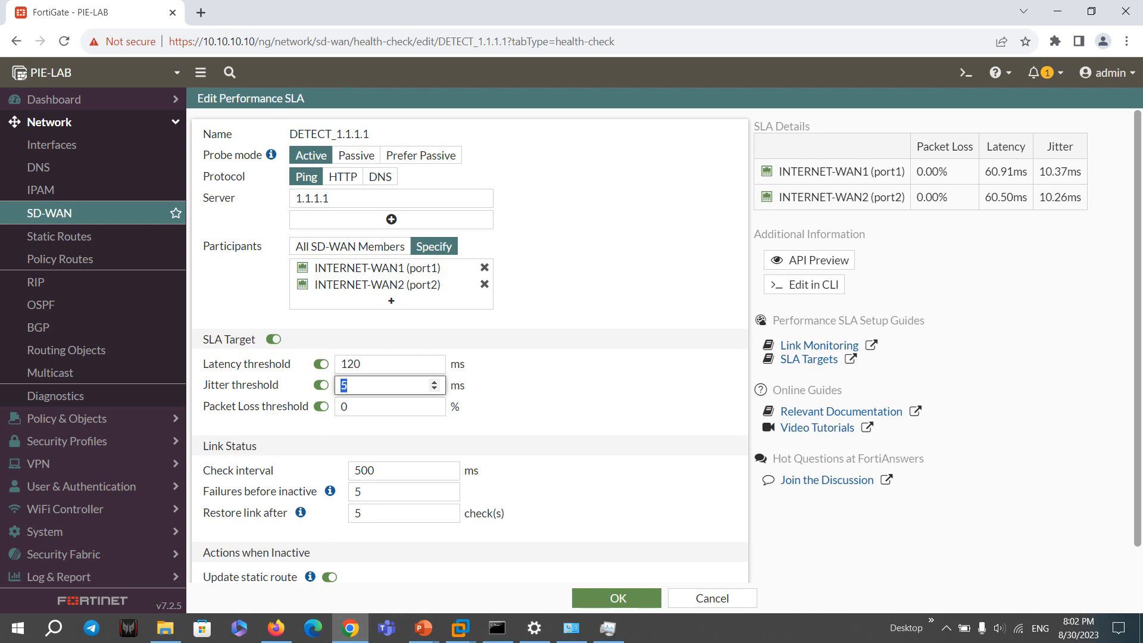
# Set the jitter threshold of DETECT_1.1.1.1 to 30 ms and save the performance SLA.
pyautogui.moveTo(1039, 172); pyautogui.dragTo(1076, 172)
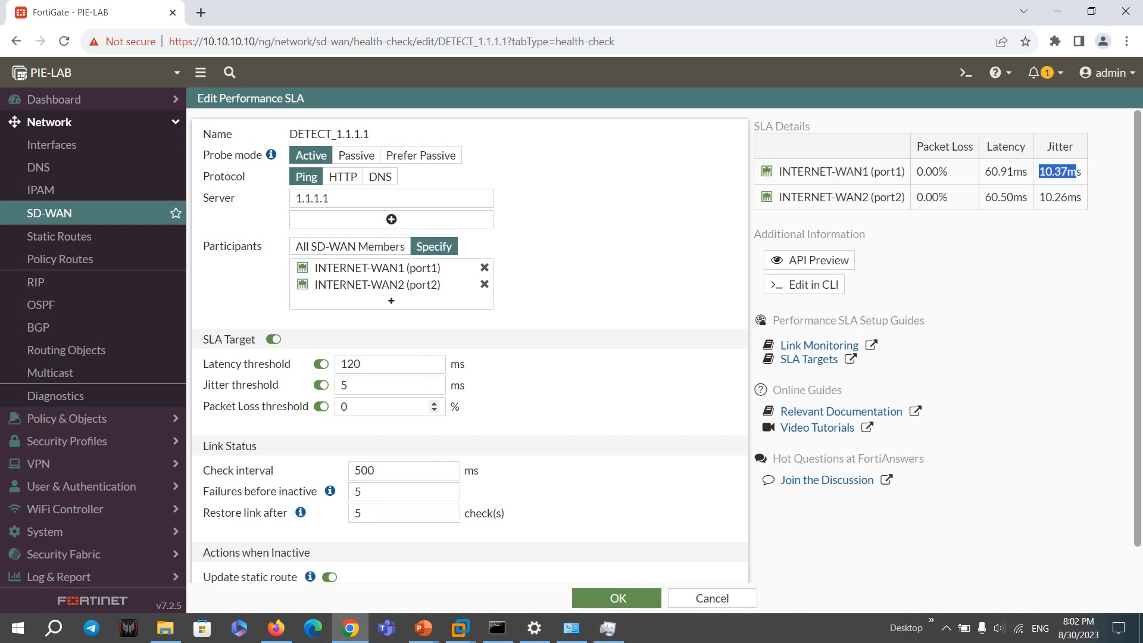
pyautogui.doubleClick(351, 385)
pyautogui.write('30')
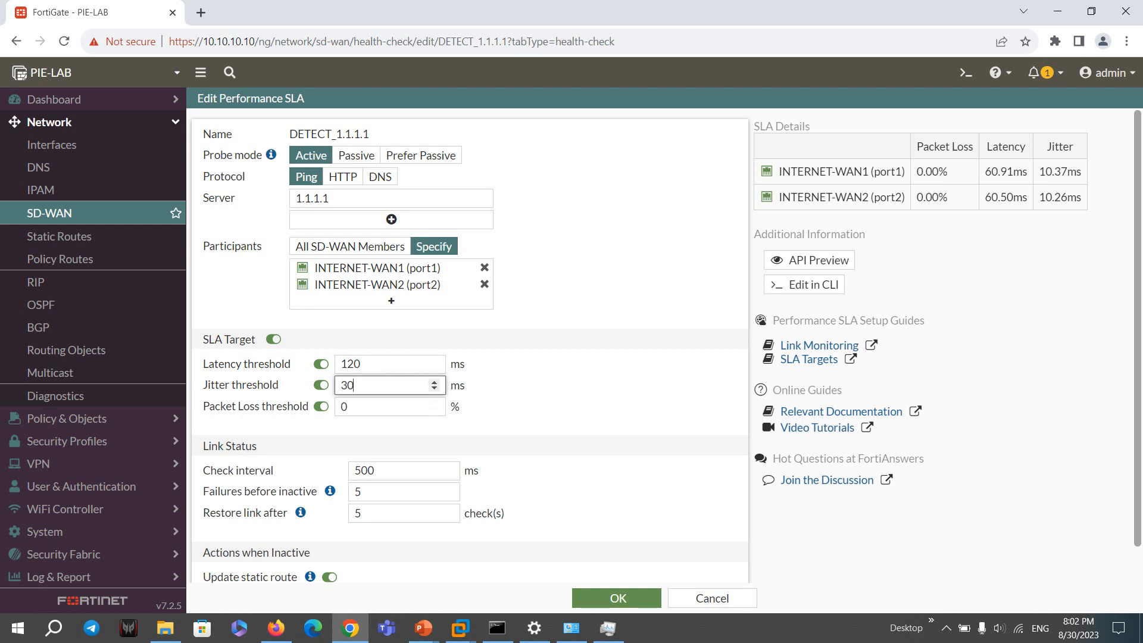
pyautogui.click(617, 598)
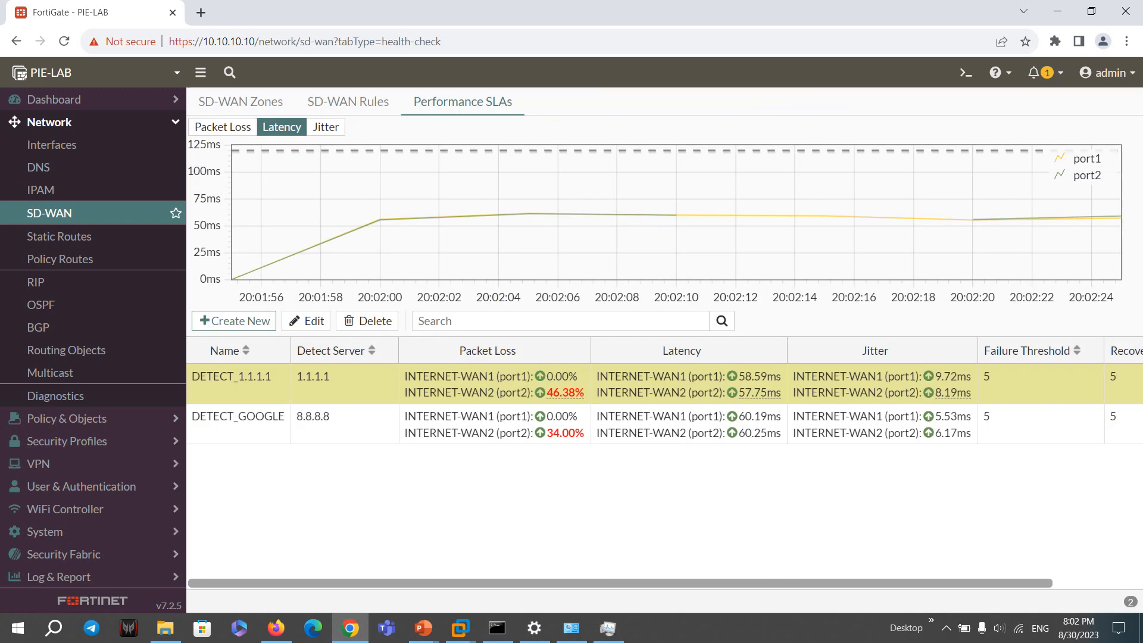
# Edit the SLA-NORMAL-TRAFFIC SD-WAN rule, replacing the SD-WAN-INTERNET zone preference with SDWAN-INTERNET.
pyautogui.click(349, 102)
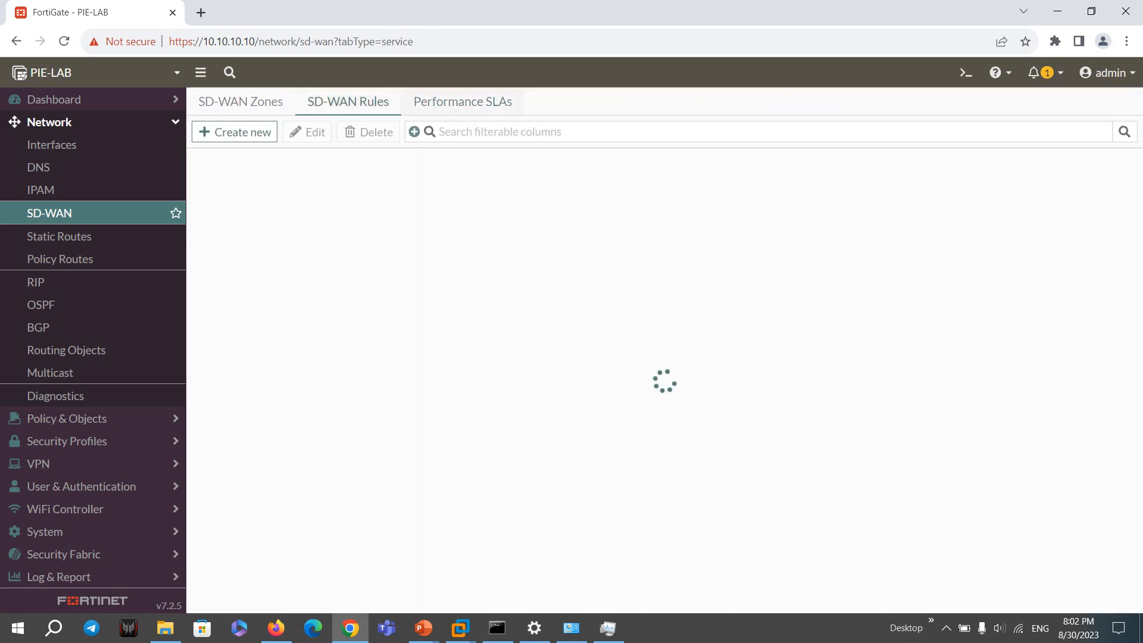
pyautogui.click(463, 102)
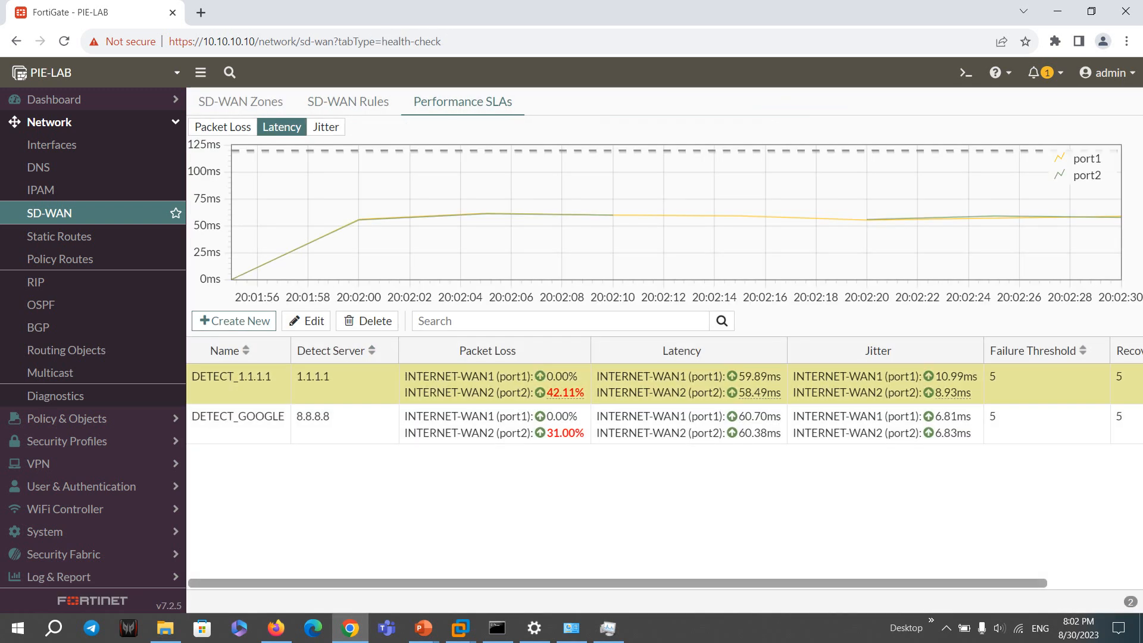
pyautogui.click(348, 102)
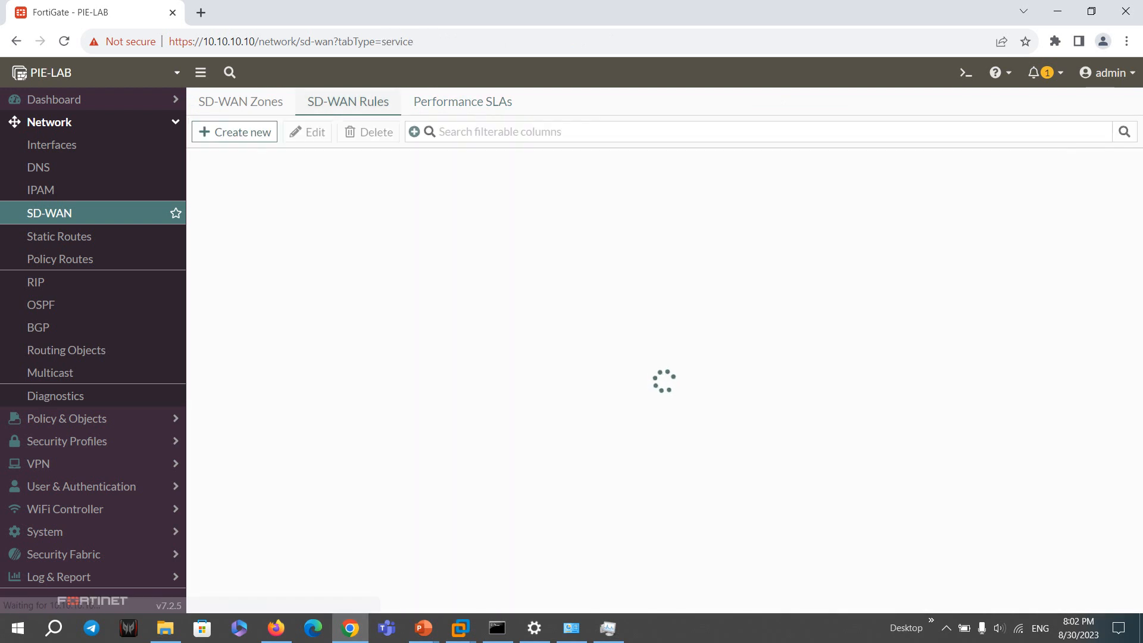
pyautogui.doubleClick(304, 212)
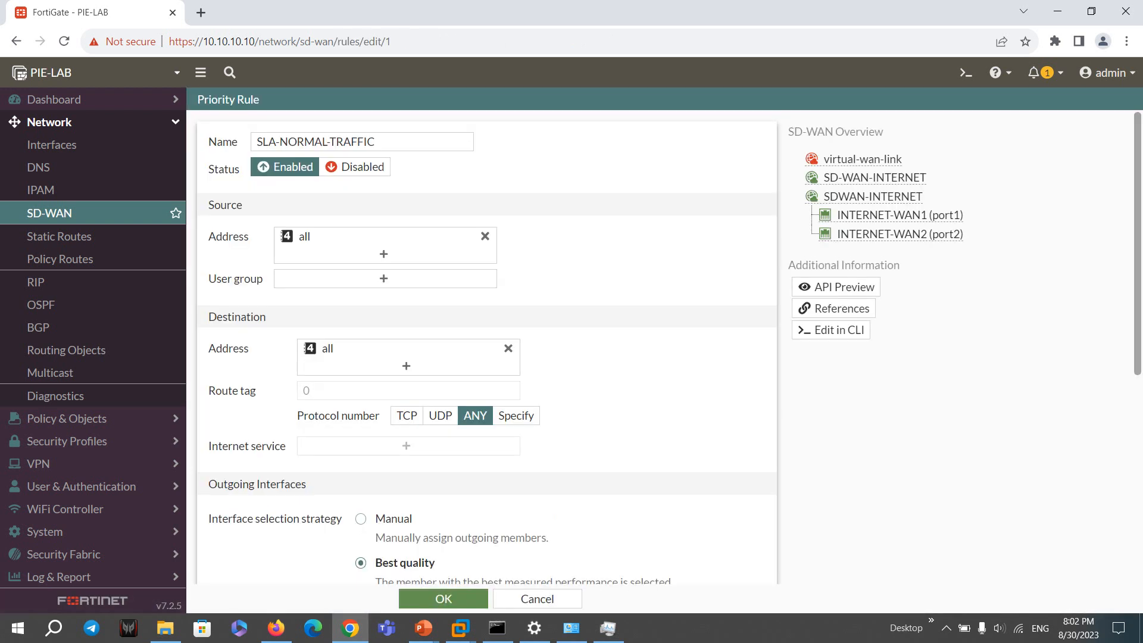
pyautogui.moveTo(384, 142); pyautogui.dragTo(254, 144)
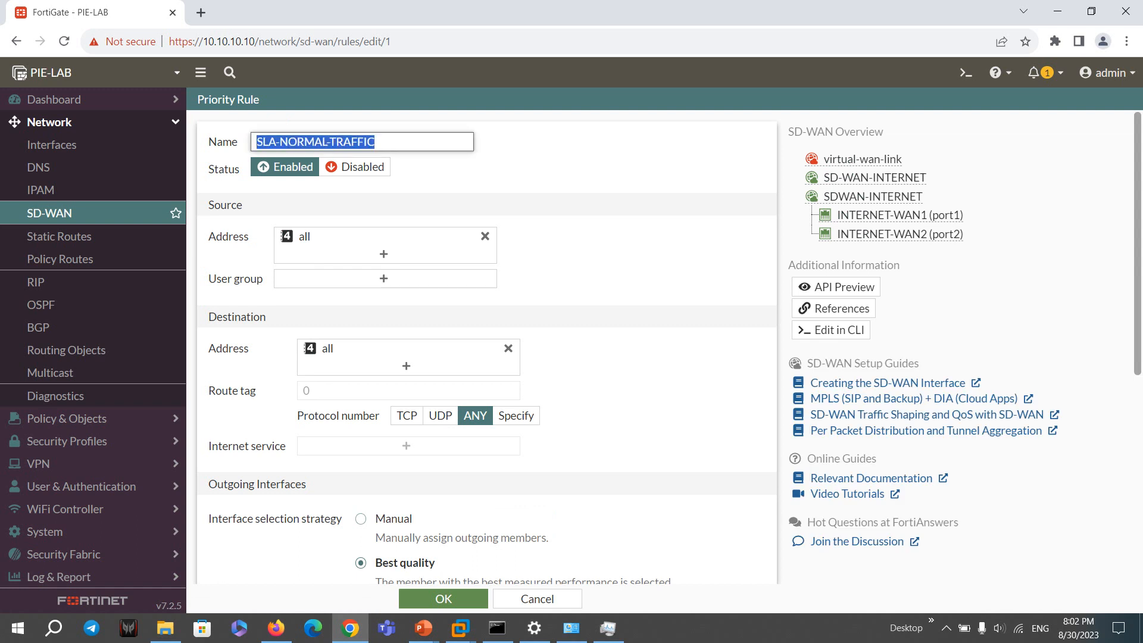
pyautogui.scroll(-4, 487, 357)
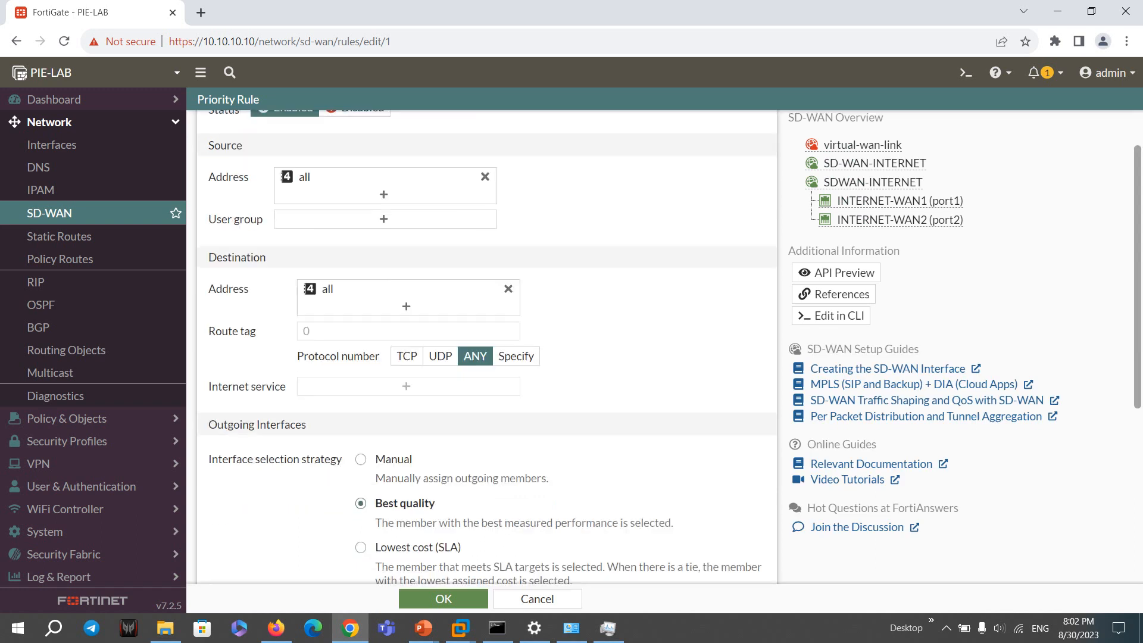
pyautogui.scroll(-1, 487, 346)
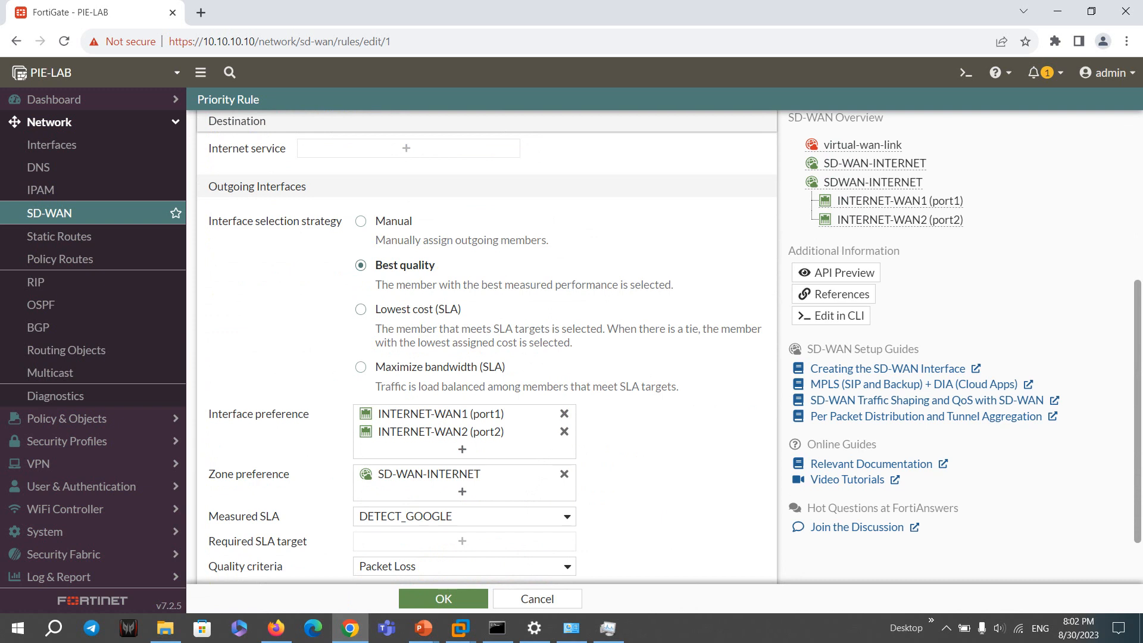
pyautogui.click(462, 492)
pyautogui.click(631, 211)
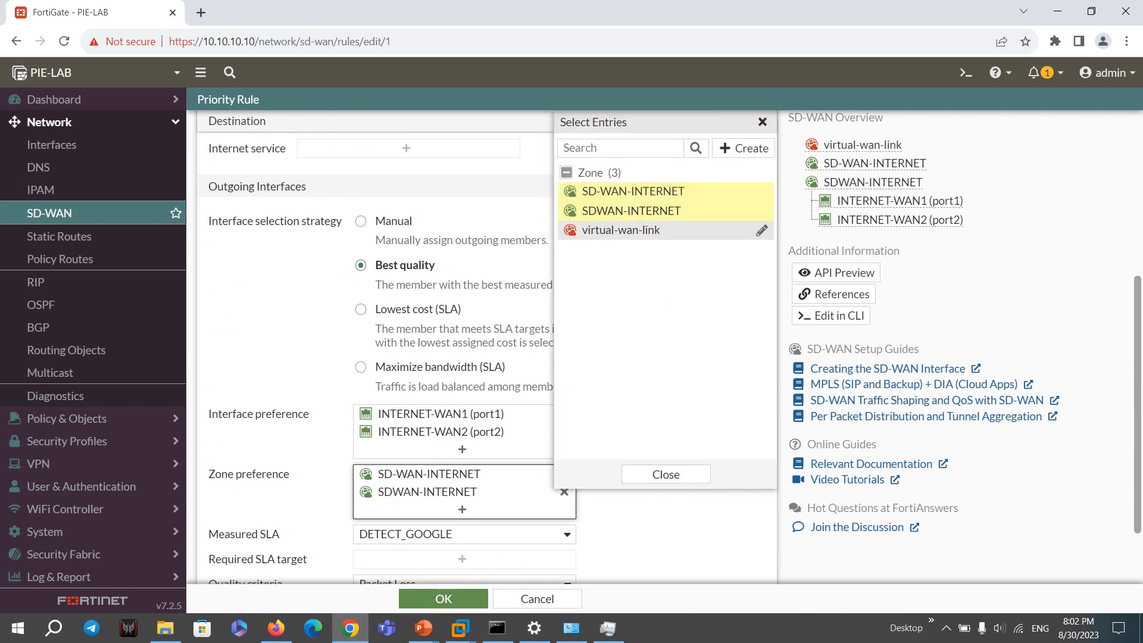
pyautogui.click(665, 475)
pyautogui.click(565, 475)
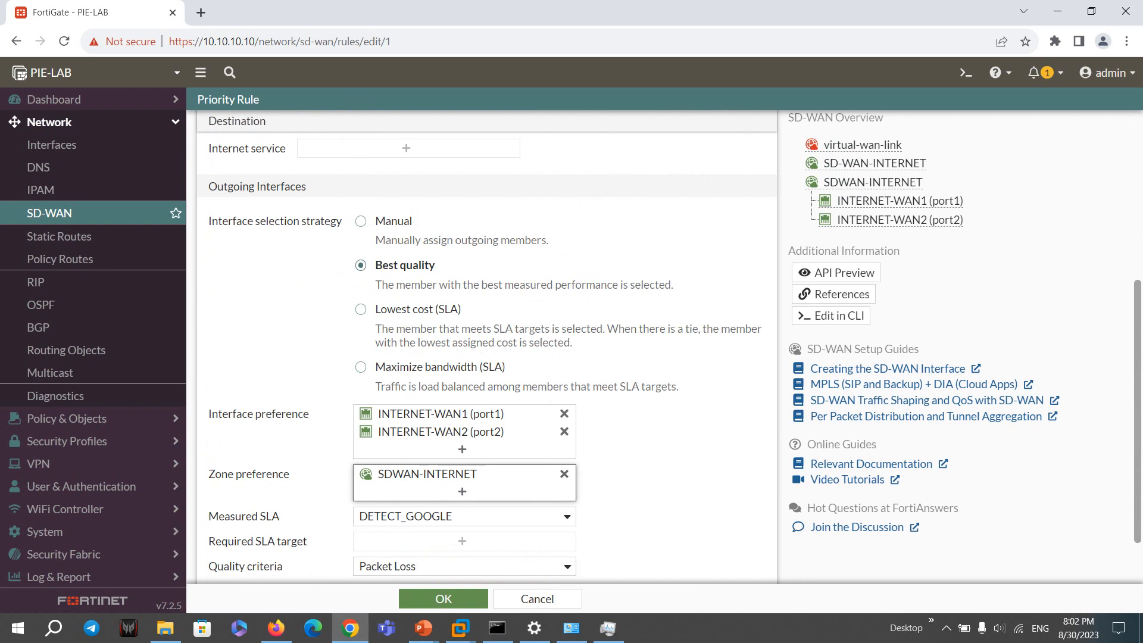
# Set the measured SLA of the SLA-NORMAL-TRAFFIC rule to DETECT_1.1.1.1 and save the rule.
pyautogui.moveTo(208, 414); pyautogui.dragTo(309, 414)
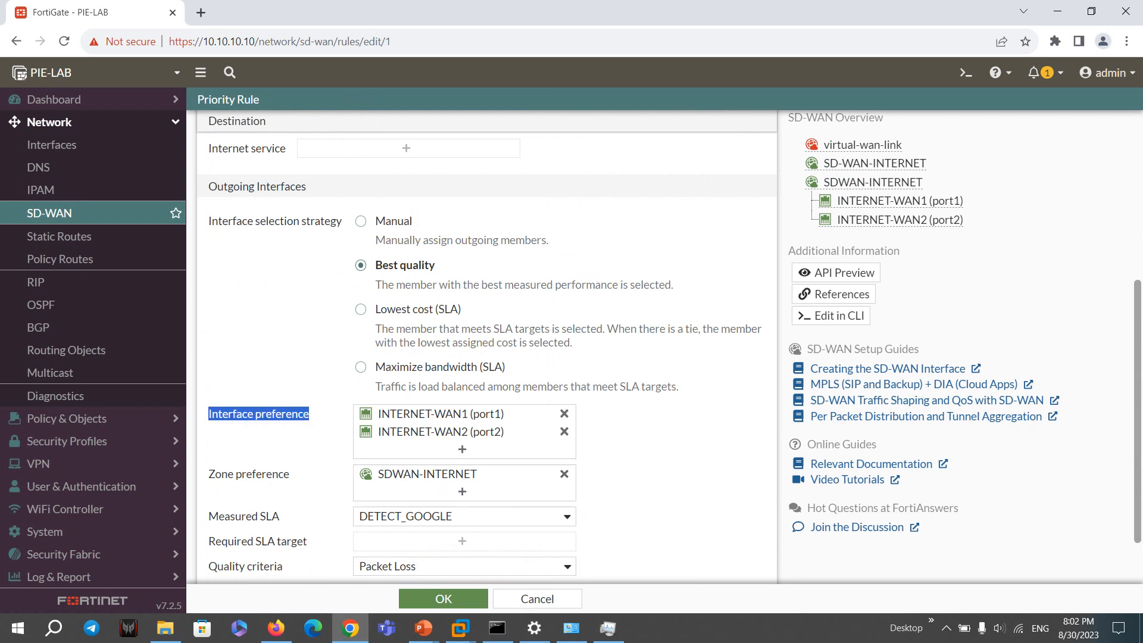
pyautogui.scroll(-1, 309, 414)
pyautogui.click(465, 448)
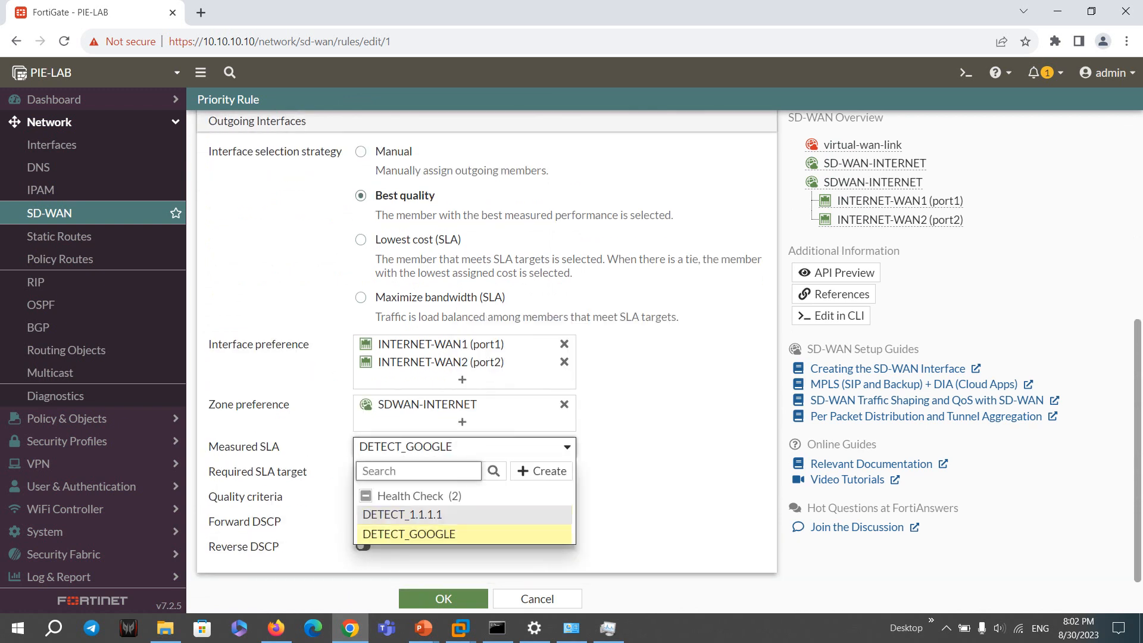
pyautogui.click(403, 514)
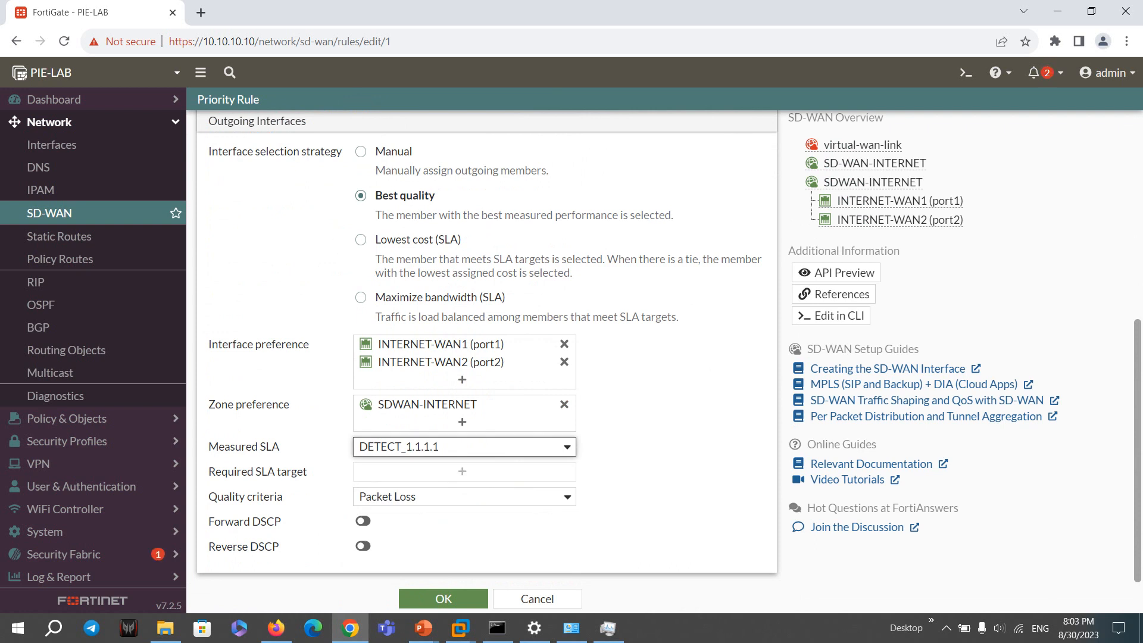
pyautogui.moveTo(284, 497); pyautogui.dragTo(277, 498)
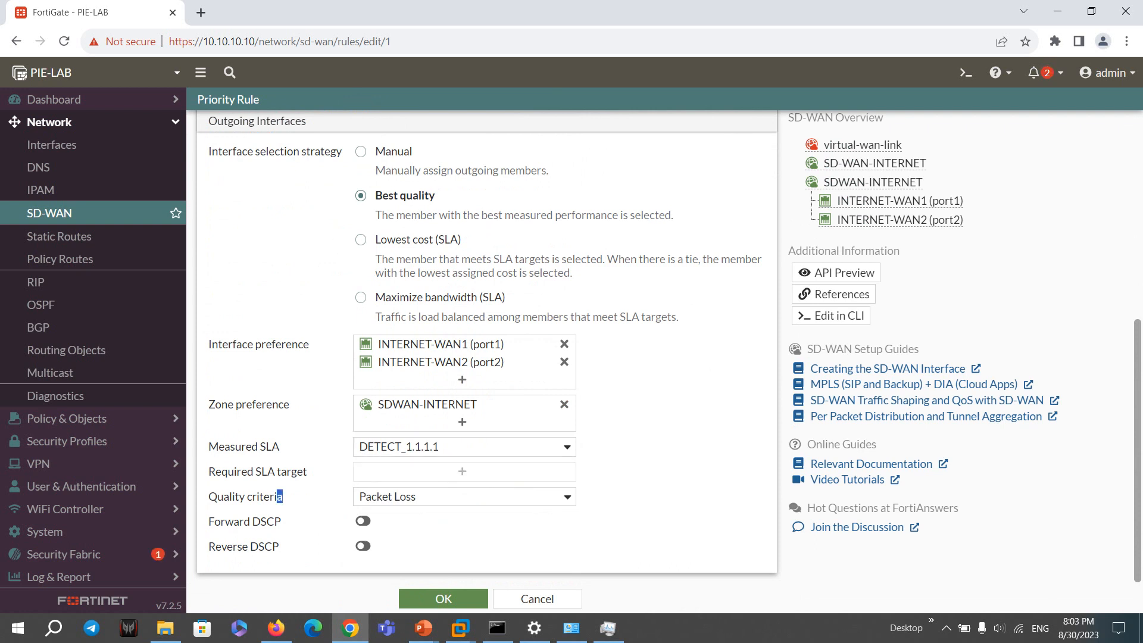
pyautogui.scroll(5, 279, 496)
pyautogui.scroll(-5, 280, 497)
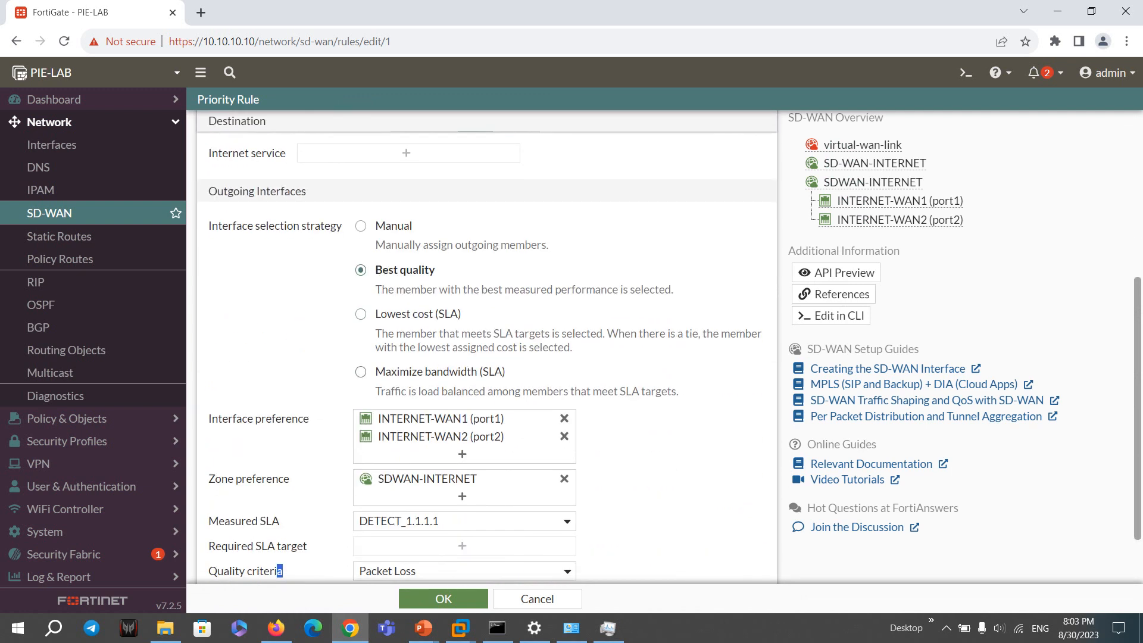
pyautogui.scroll(5, 280, 496)
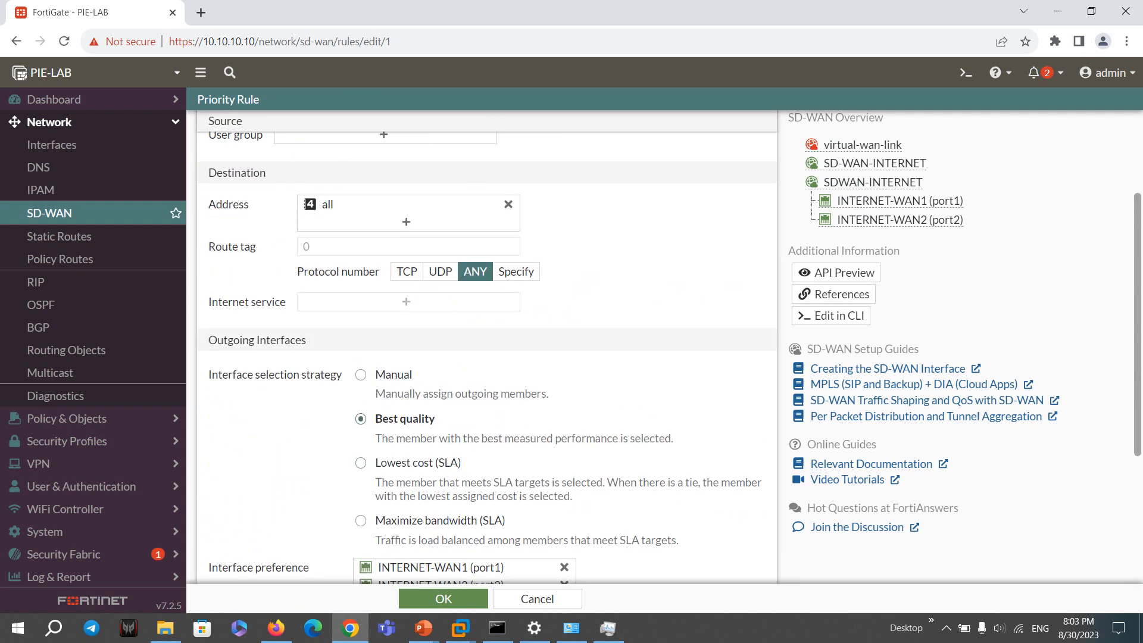
pyautogui.scroll(-5, 280, 497)
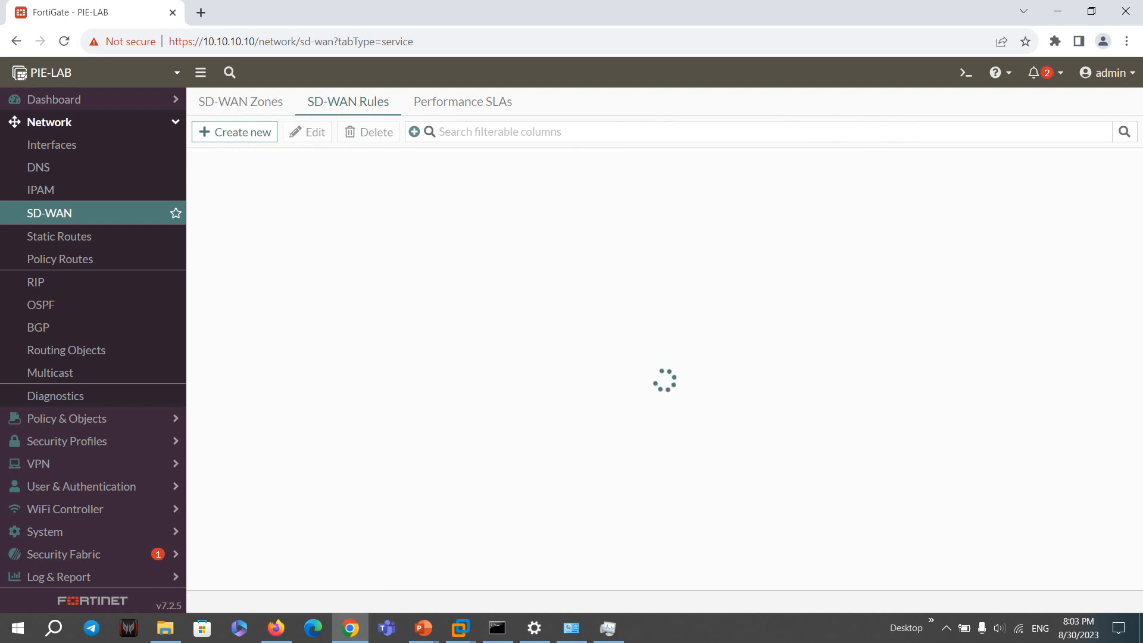
# Create a new SD-WAN rule named MEETING with all as its source address.
pyautogui.click(235, 132)
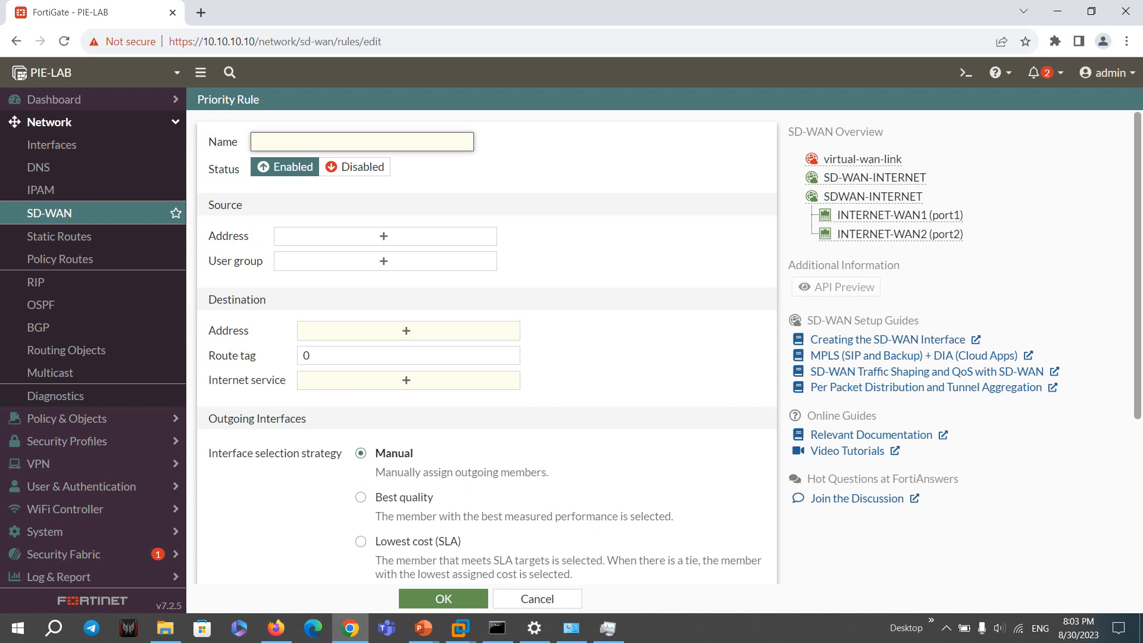
pyautogui.write('MEETING')
pyautogui.click(383, 236)
pyautogui.click(587, 202)
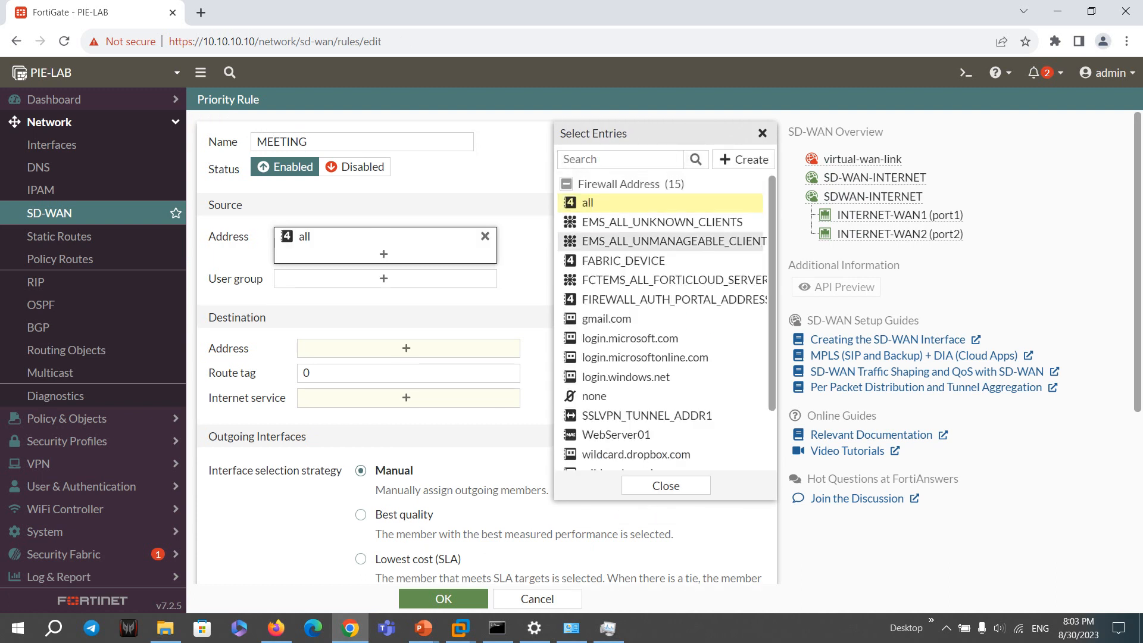
# Search the internet services for zoom and add Zoom.us-Zoom.Meeting as a destination of the MEETING rule.
pyautogui.scroll(-1, 509, 372)
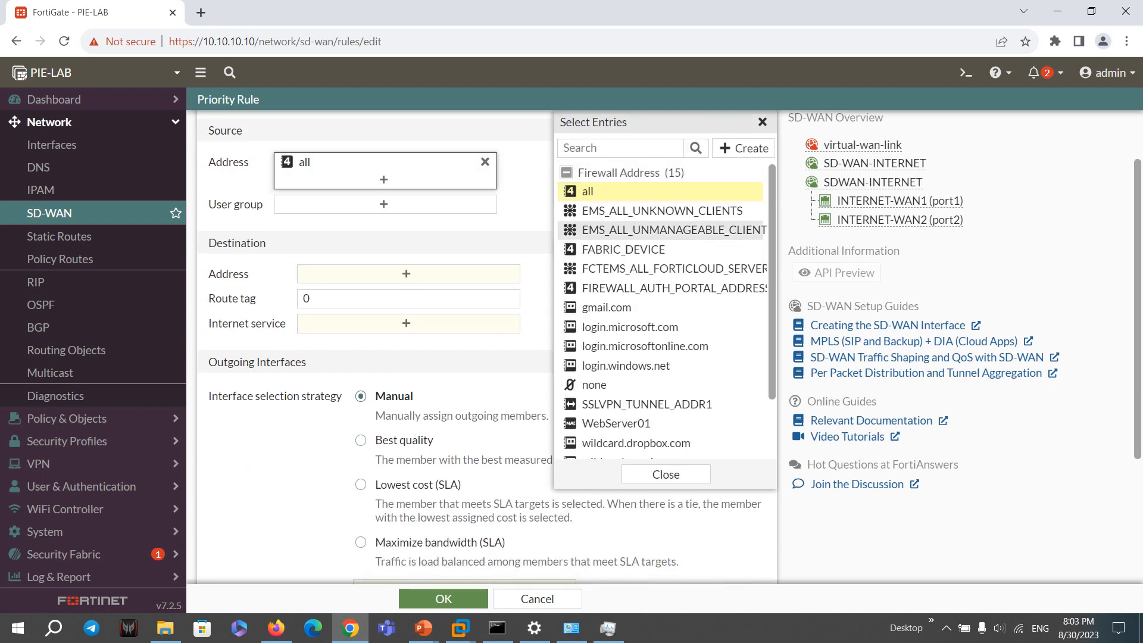
pyautogui.click(406, 323)
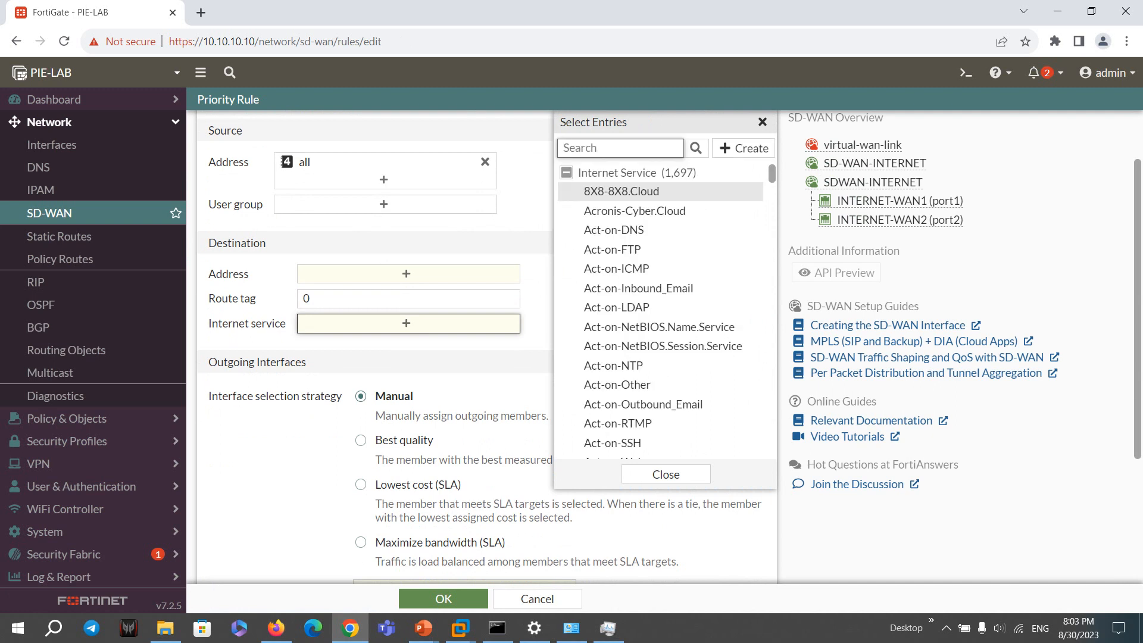
pyautogui.write('m')
pyautogui.press('BackSpace')
pyautogui.write('zoom')
pyautogui.click(696, 148)
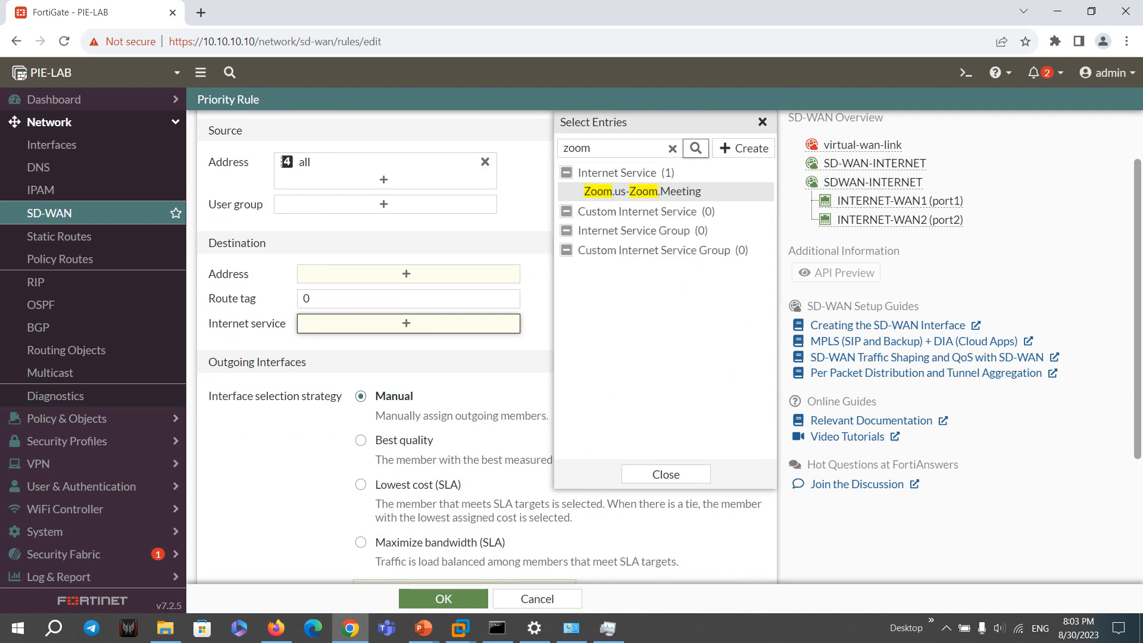
pyautogui.click(642, 191)
# Search the internet services for webex and add Cisco-Webex to the rule's destinations.
pyautogui.moveTo(591, 149); pyautogui.dragTo(568, 149)
pyautogui.press('BackSpace')
pyautogui.press('BackSpace')
pyautogui.write('webex')
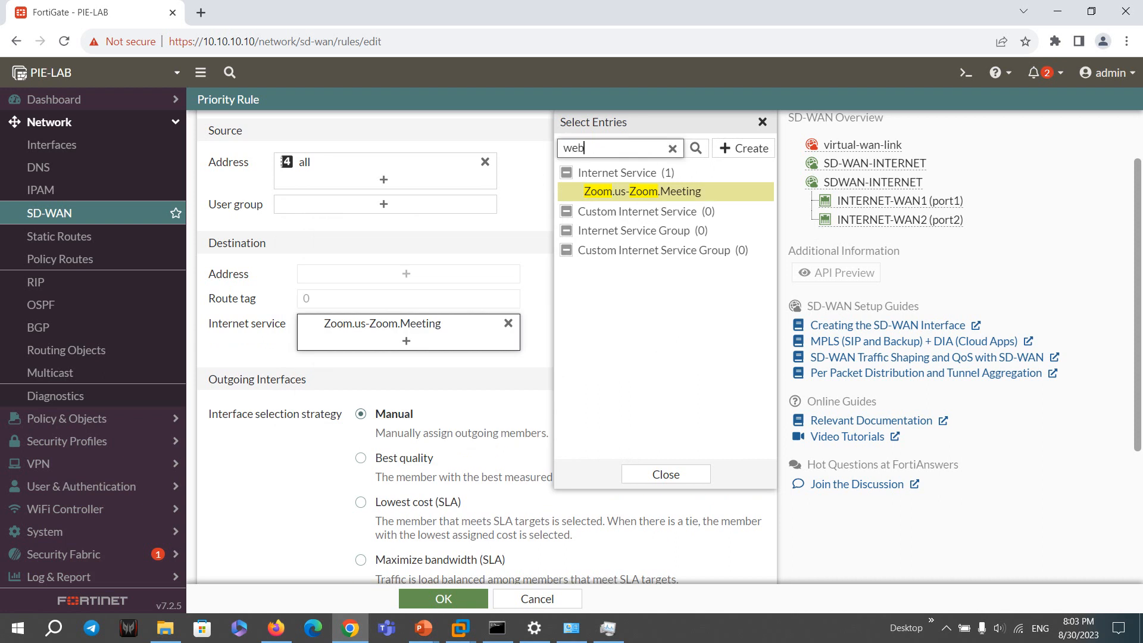
pyautogui.moveTo(623, 191)
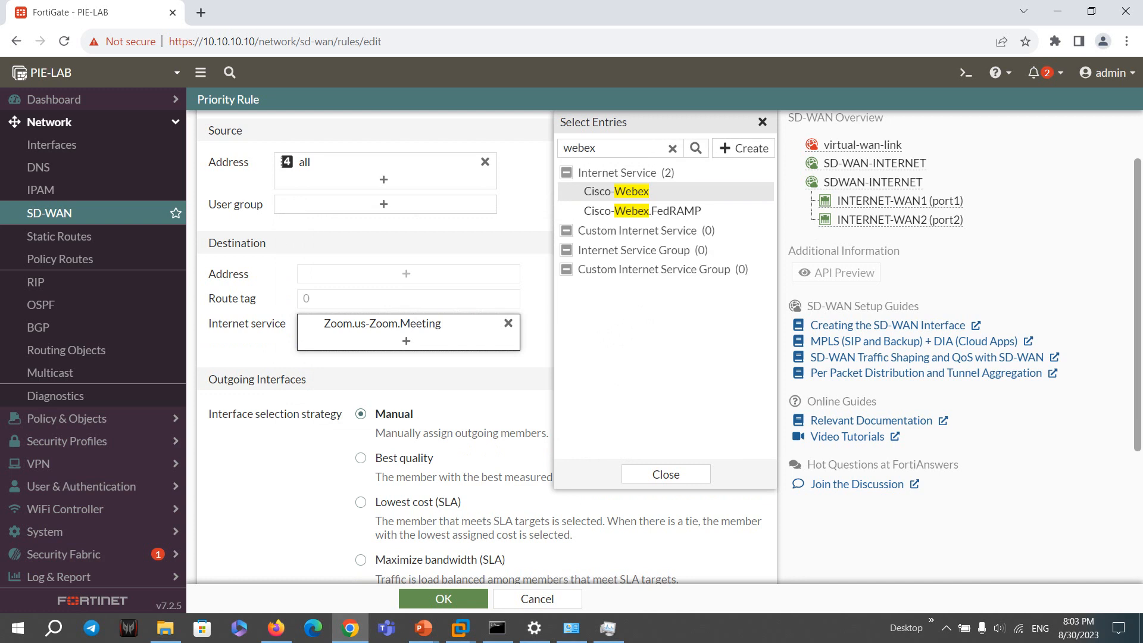
pyautogui.click(622, 191)
# Search the internet services for teams, add Microsoft-Skype_Teams to the rule's destinations and close the selection list.
pyautogui.hotkey('ctrl', 'a')
pyautogui.write('teams')
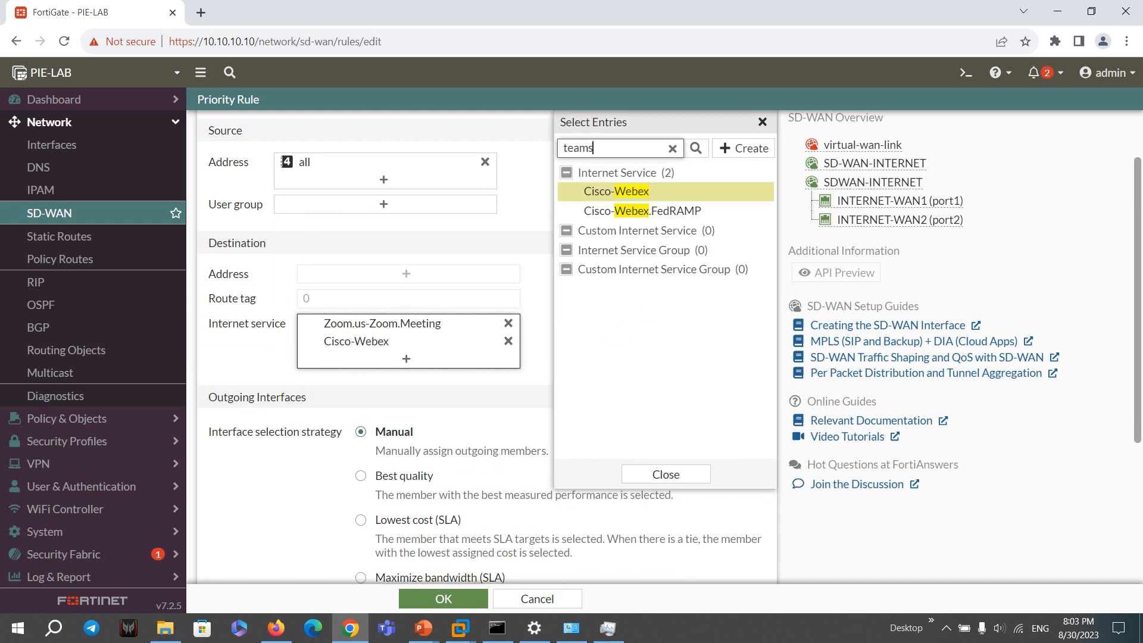
pyautogui.press('Return')
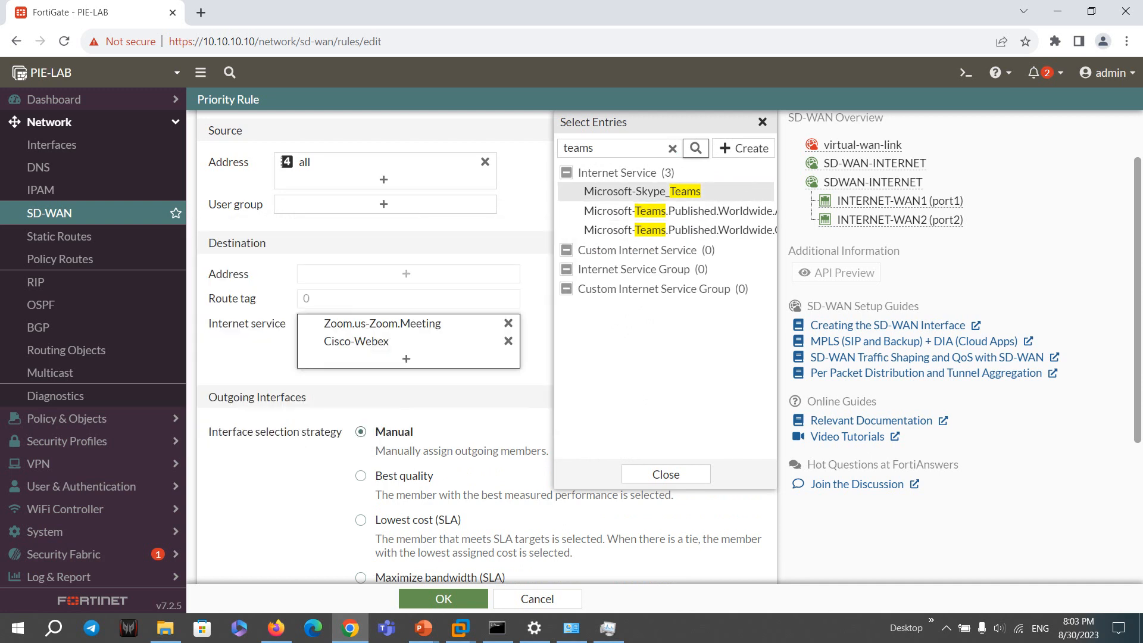
pyautogui.click(642, 191)
pyautogui.click(670, 474)
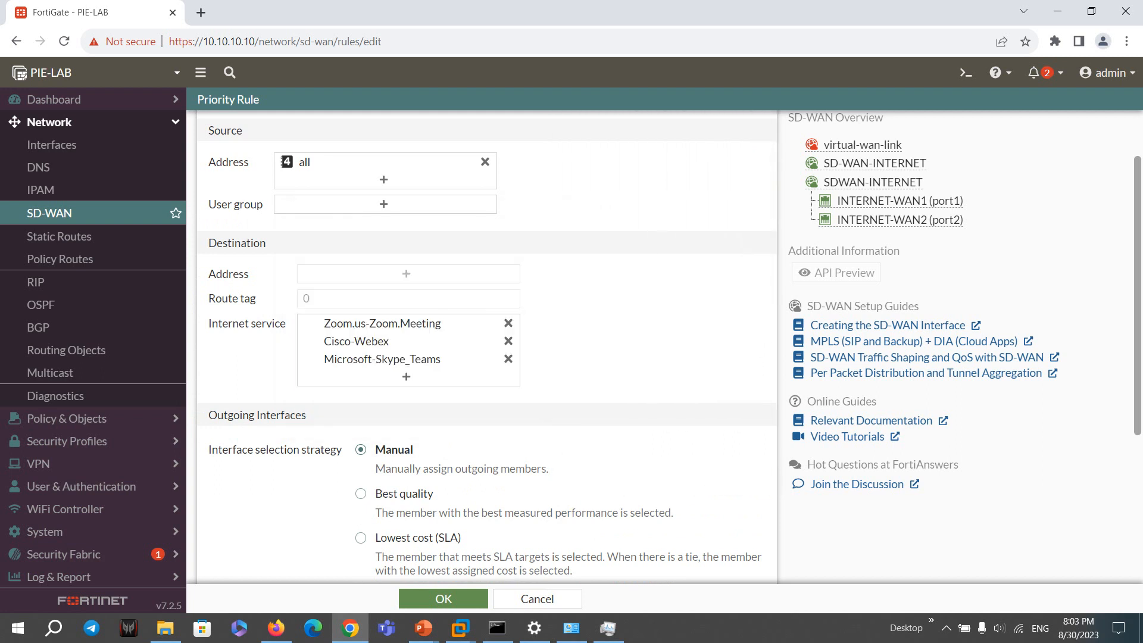
# Set the MEETING rule's interface selection strategy to Lowest cost (SLA).
pyautogui.scroll(1, 487, 347)
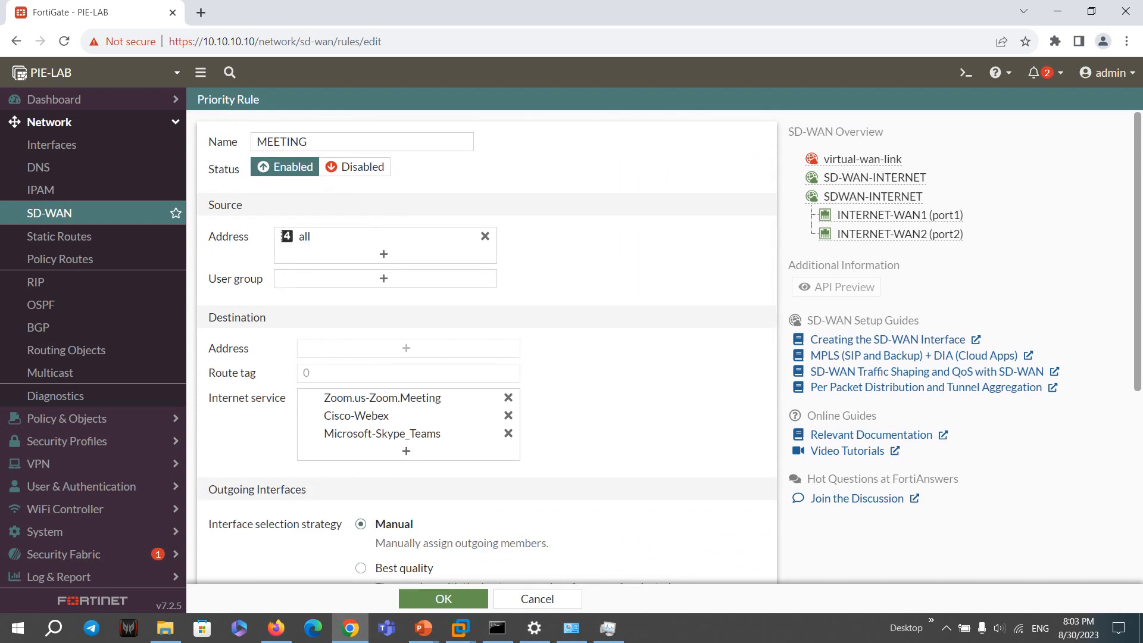
pyautogui.scroll(-1, 487, 348)
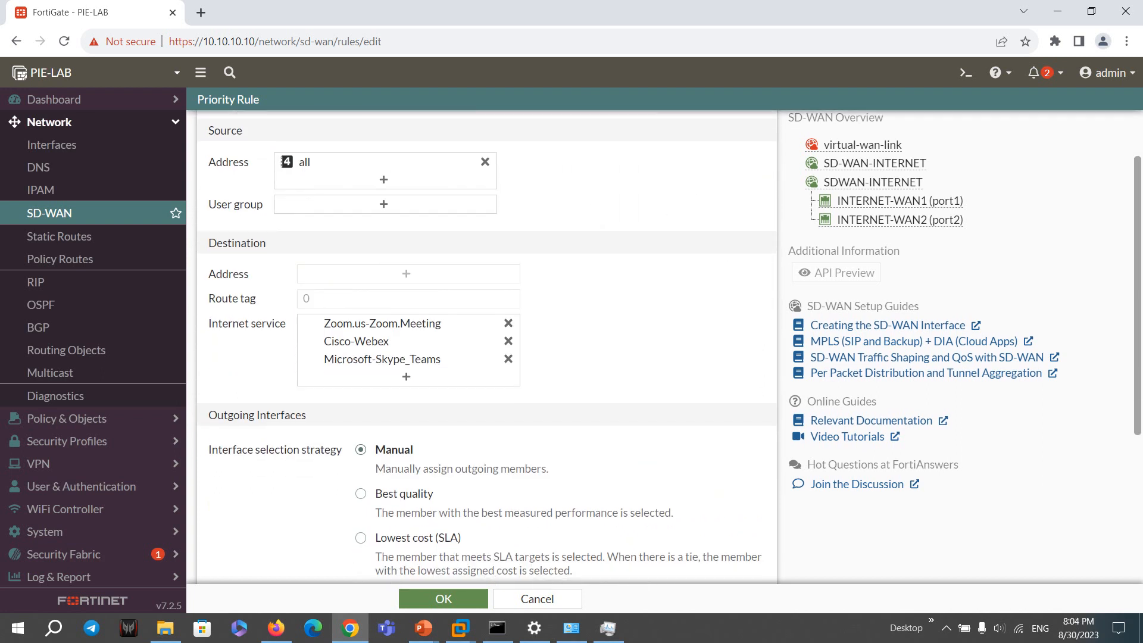
pyautogui.scroll(-4, 487, 347)
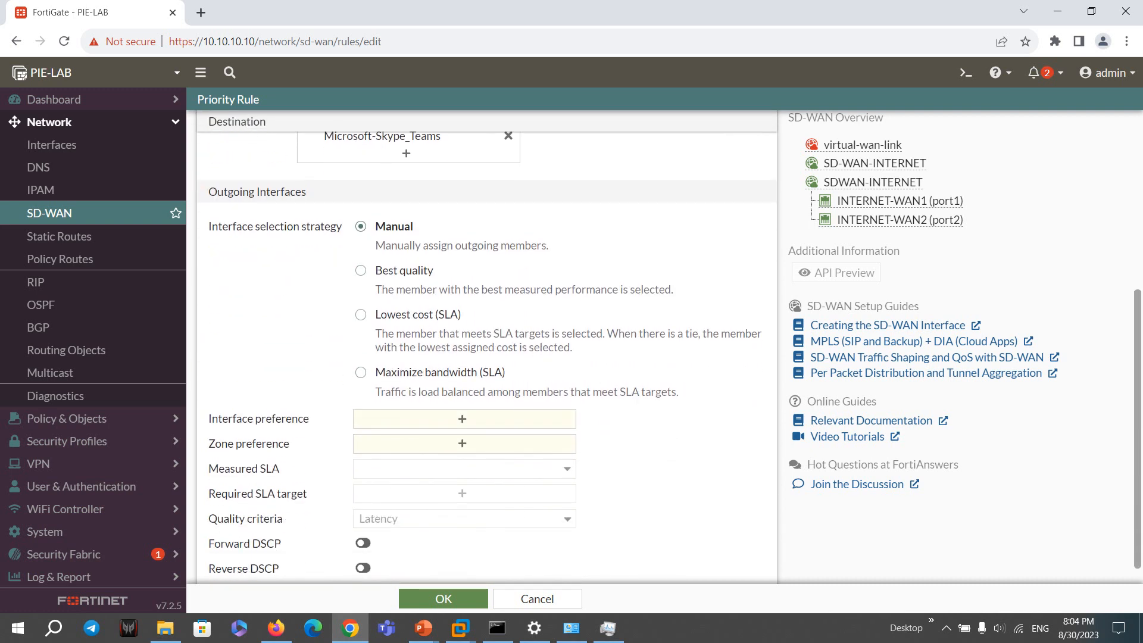
pyautogui.scroll(4, 487, 347)
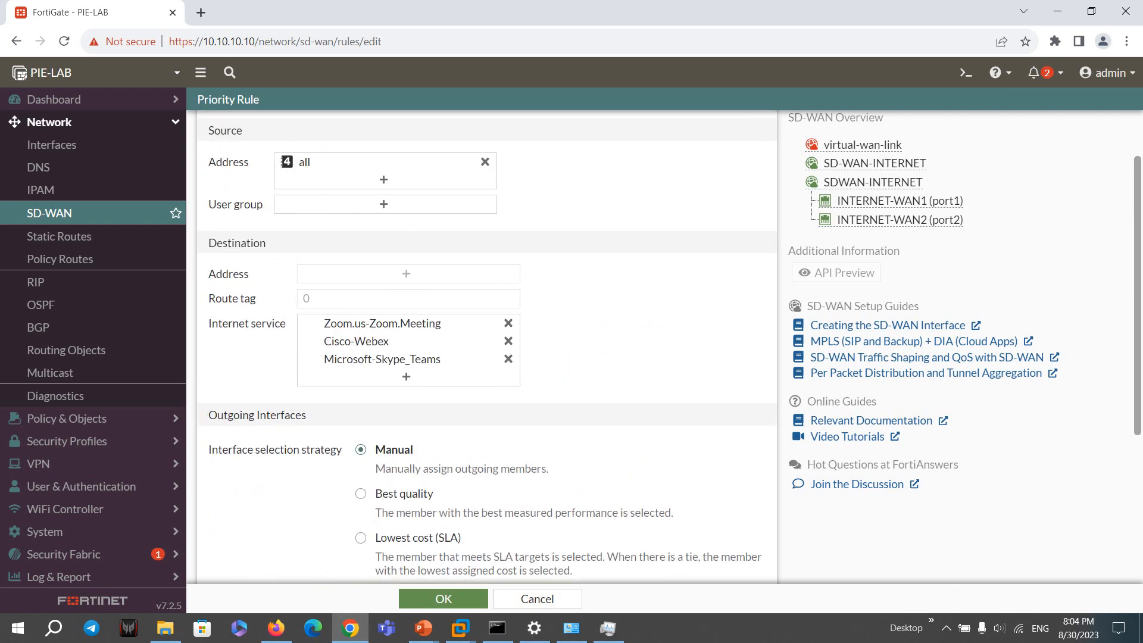
pyautogui.scroll(-4, 487, 347)
pyautogui.scroll(3, 487, 347)
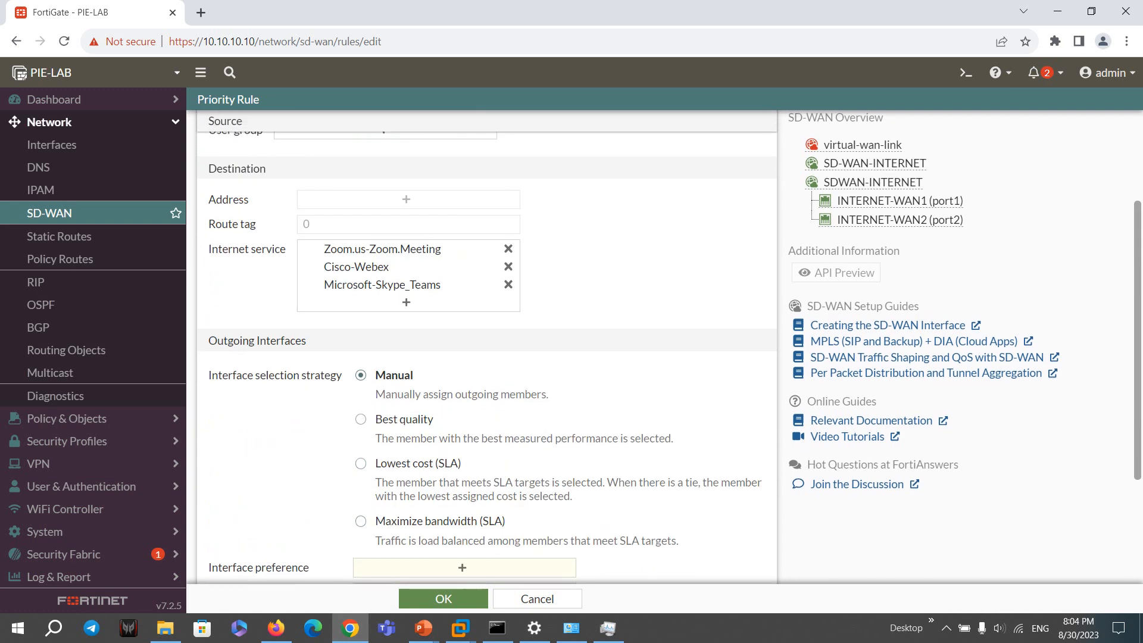
pyautogui.scroll(-1, 487, 347)
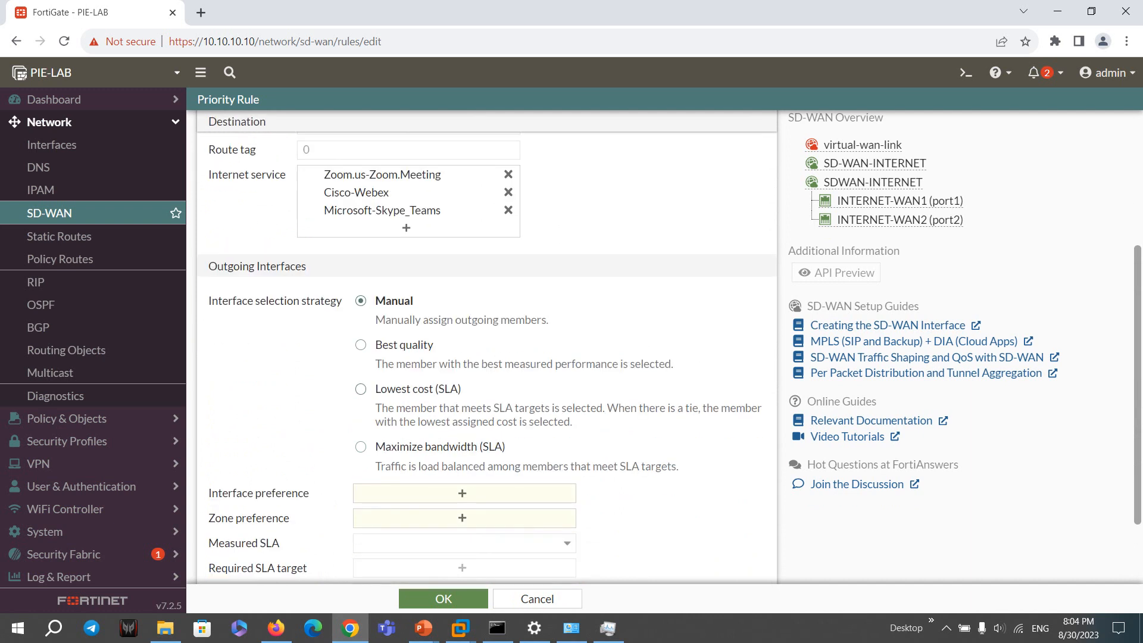
pyautogui.click(417, 389)
# Add INTERNET-WAN1 (port1) and INTERNET-WAN2 (port2) as interface preferences and SDWAN-INTERNET as the zone preference.
pyautogui.scroll(-1, 487, 347)
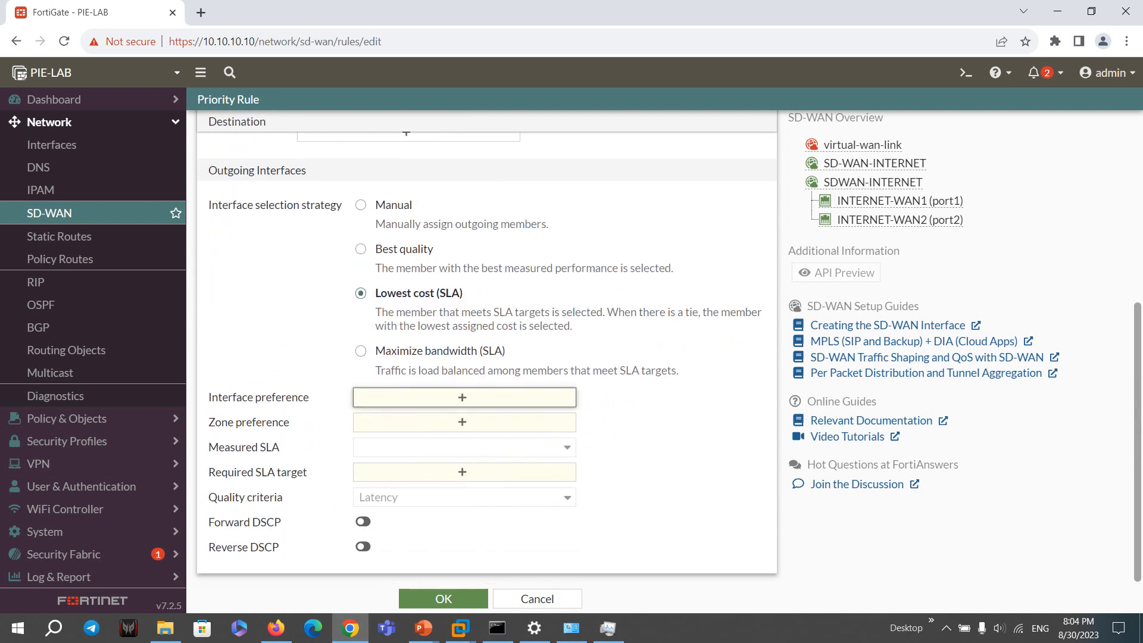
pyautogui.click(462, 397)
pyautogui.click(625, 192)
pyautogui.click(625, 212)
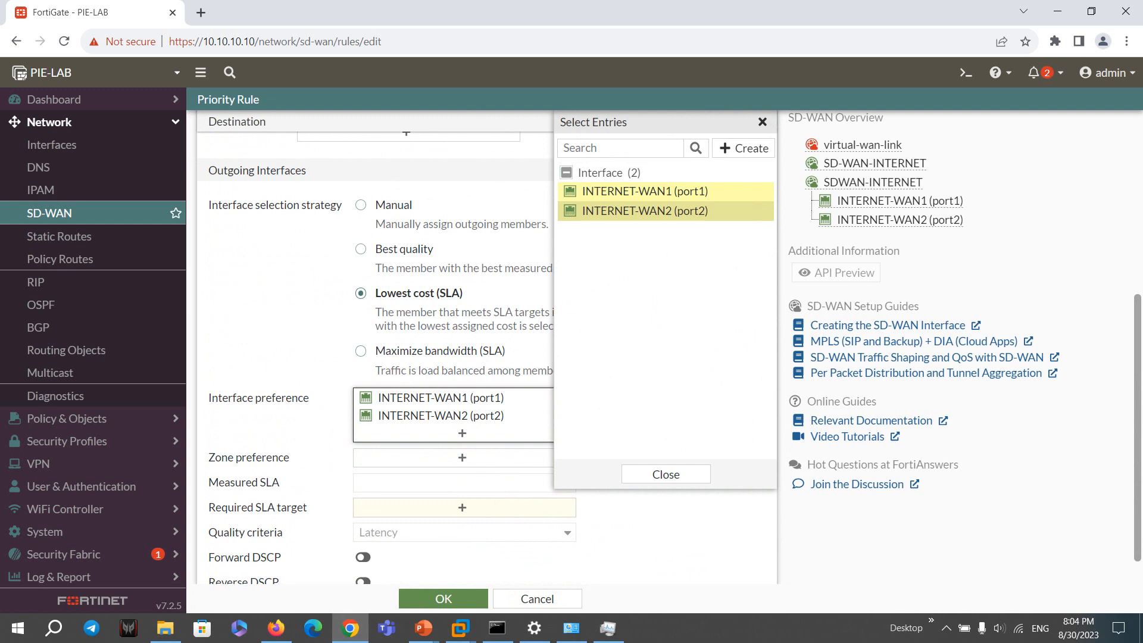
pyautogui.click(666, 475)
pyautogui.scroll(-1, 487, 348)
pyautogui.click(462, 423)
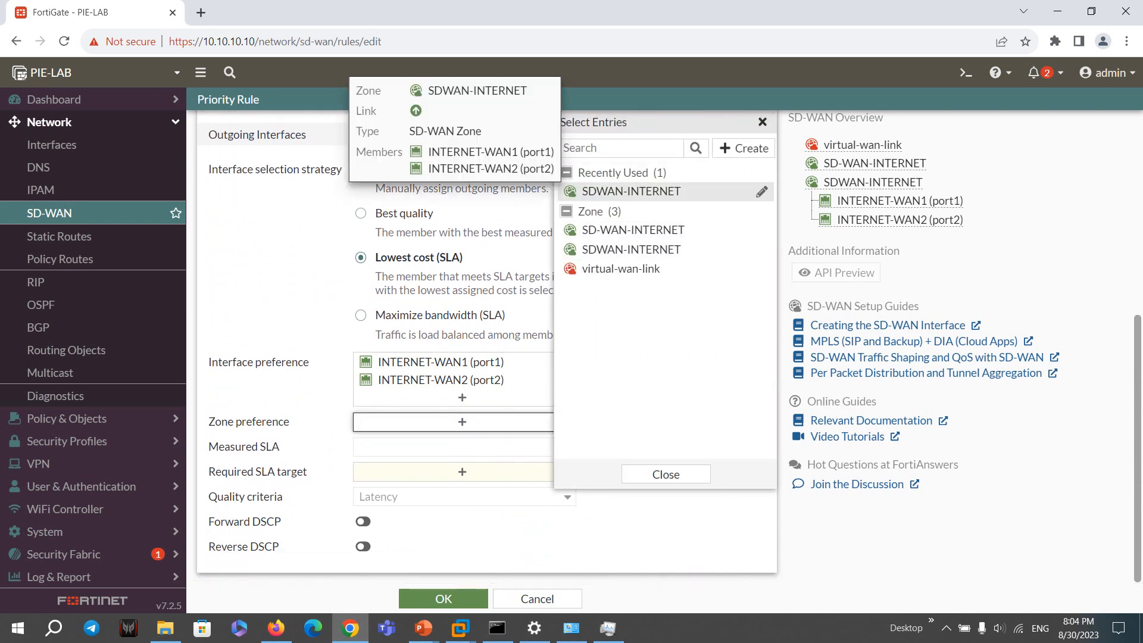
pyautogui.click(632, 191)
# Add DETECT_1.1.1.1#1 as the required SLA target of the MEETING rule.
pyautogui.scroll(-1, 488, 348)
pyautogui.click(462, 472)
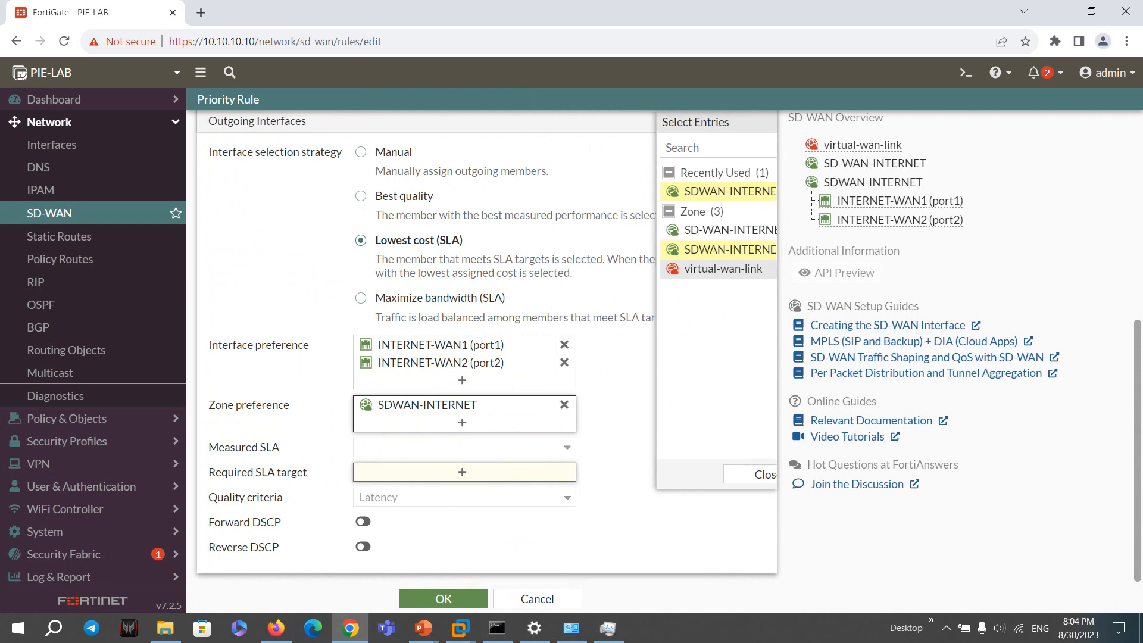
pyautogui.click(608, 191)
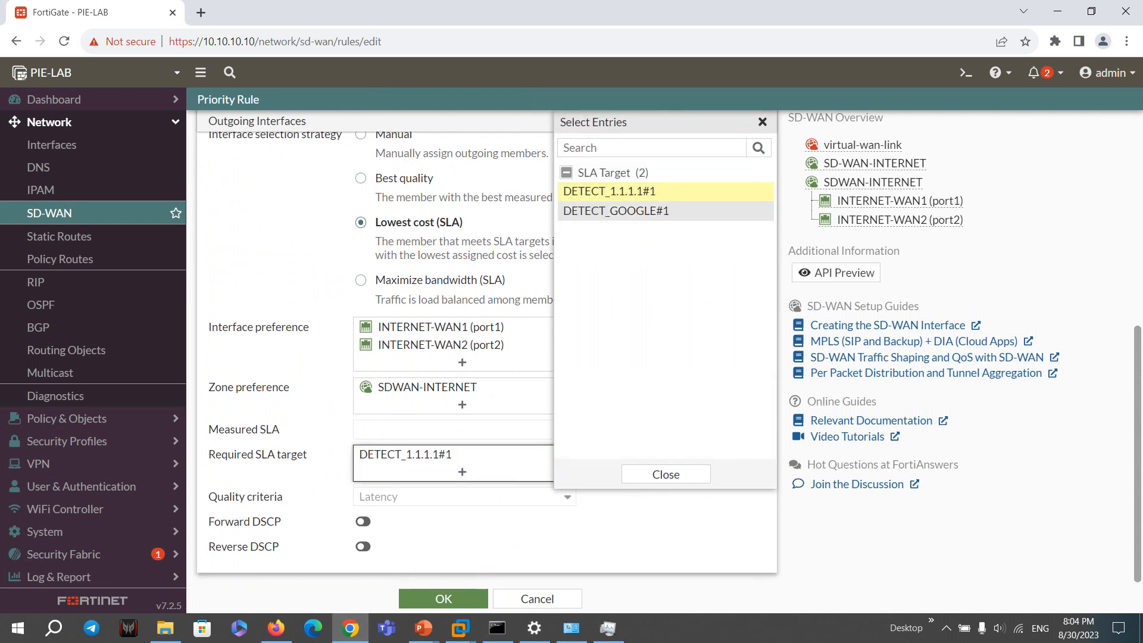
pyautogui.click(665, 475)
pyautogui.scroll(2, 666, 417)
pyautogui.scroll(-2, 665, 417)
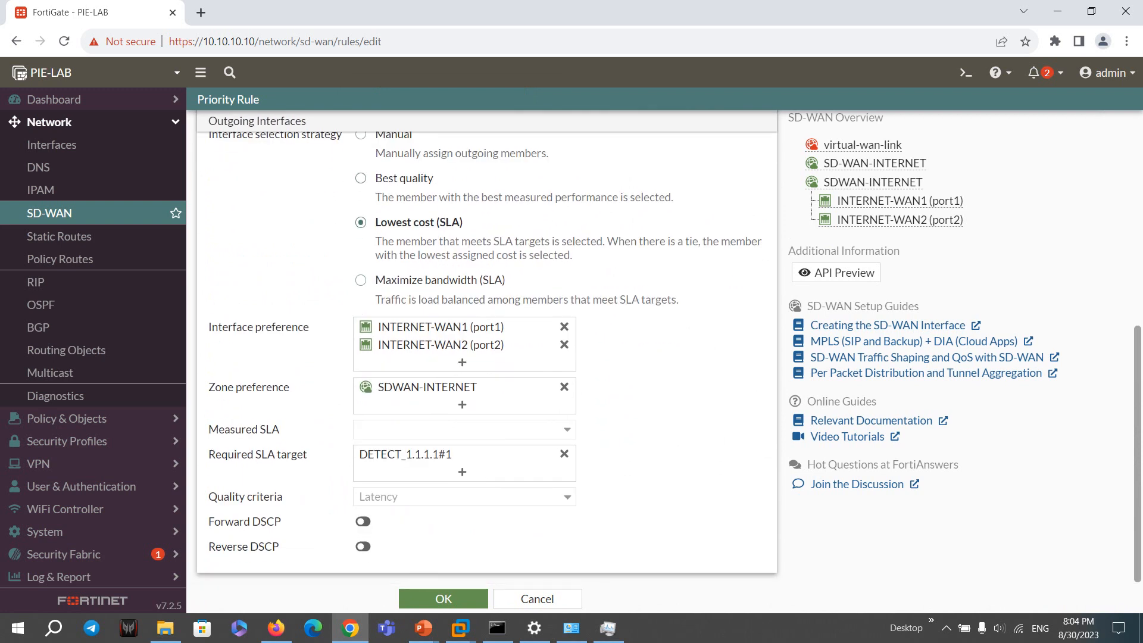
pyautogui.scroll(1, 487, 345)
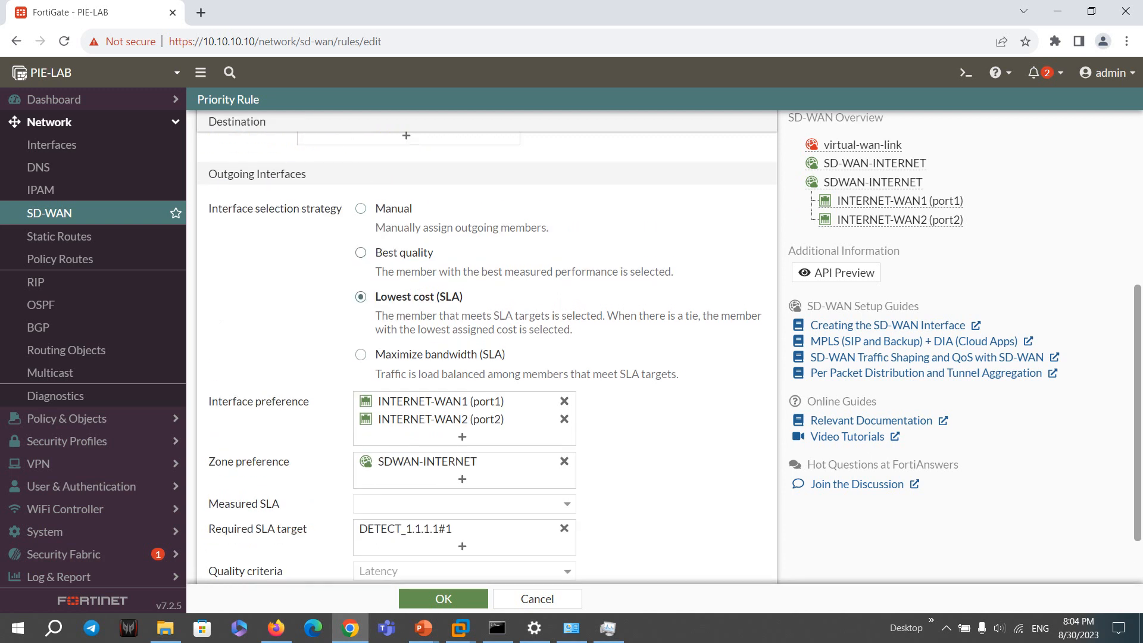
# Switch the MEETING rule's interface selection strategy to Best quality and set its measured SLA to DETECT_1.1.1.1.
pyautogui.click(361, 252)
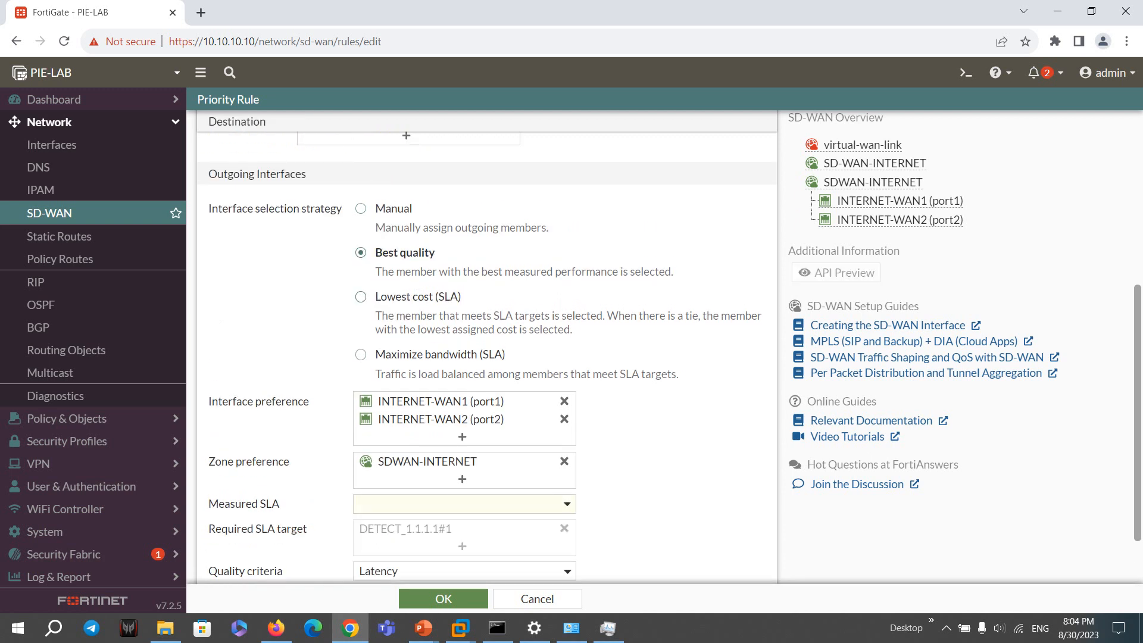
pyautogui.scroll(-1, 487, 345)
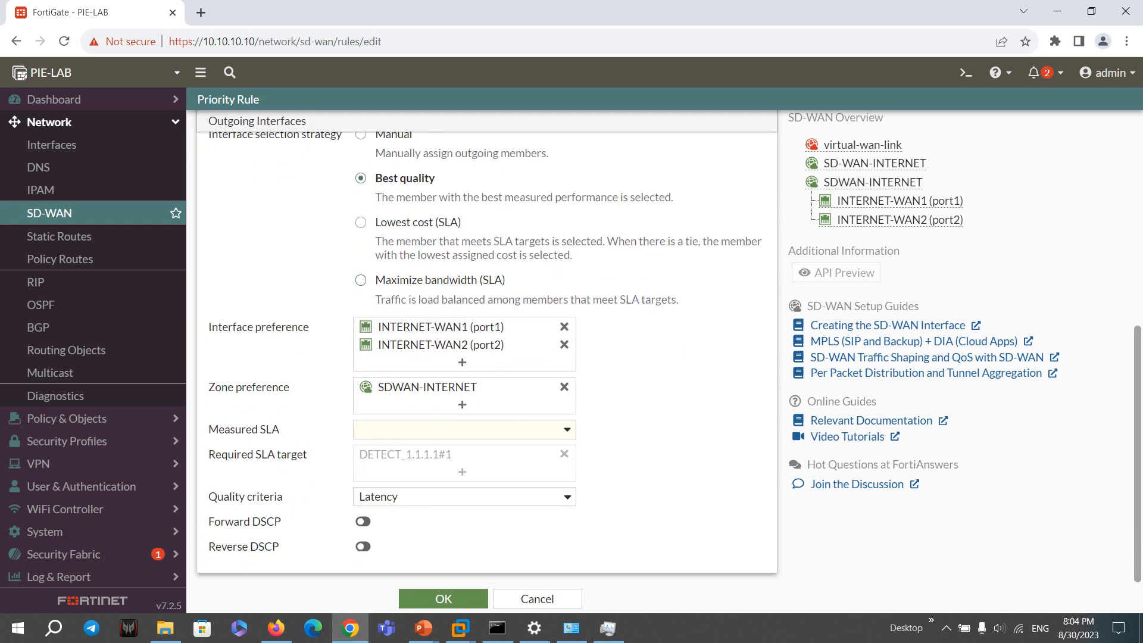
pyautogui.click(464, 429)
pyautogui.click(402, 497)
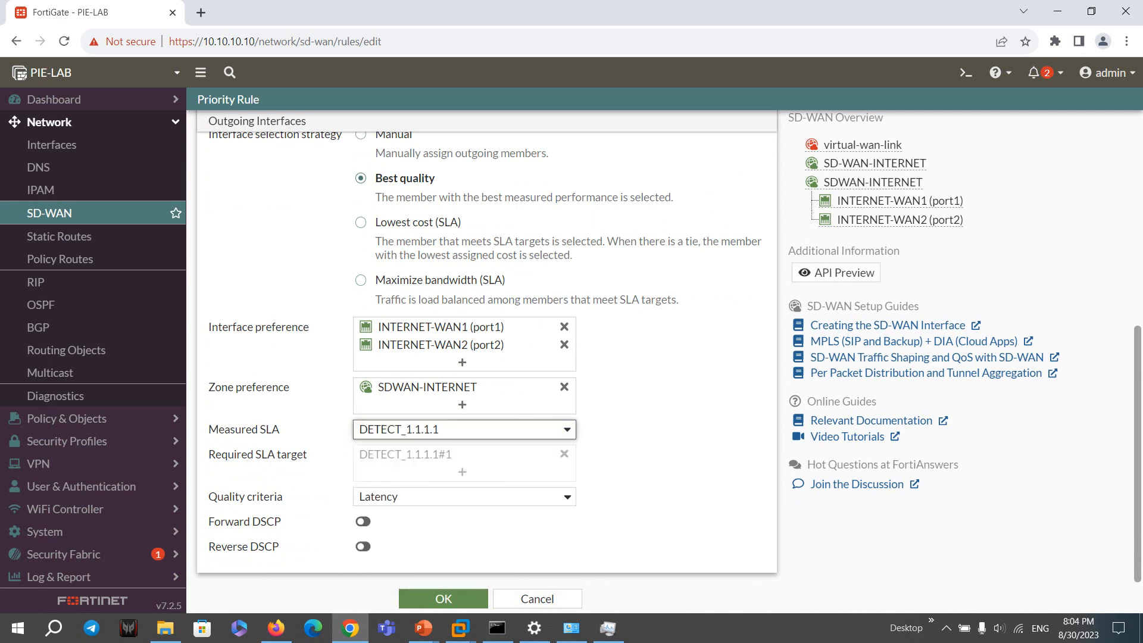
# Examine the quality criteria options offered for the MEETING rule's Best quality strategy.
pyautogui.click(465, 497)
pyautogui.click(464, 514)
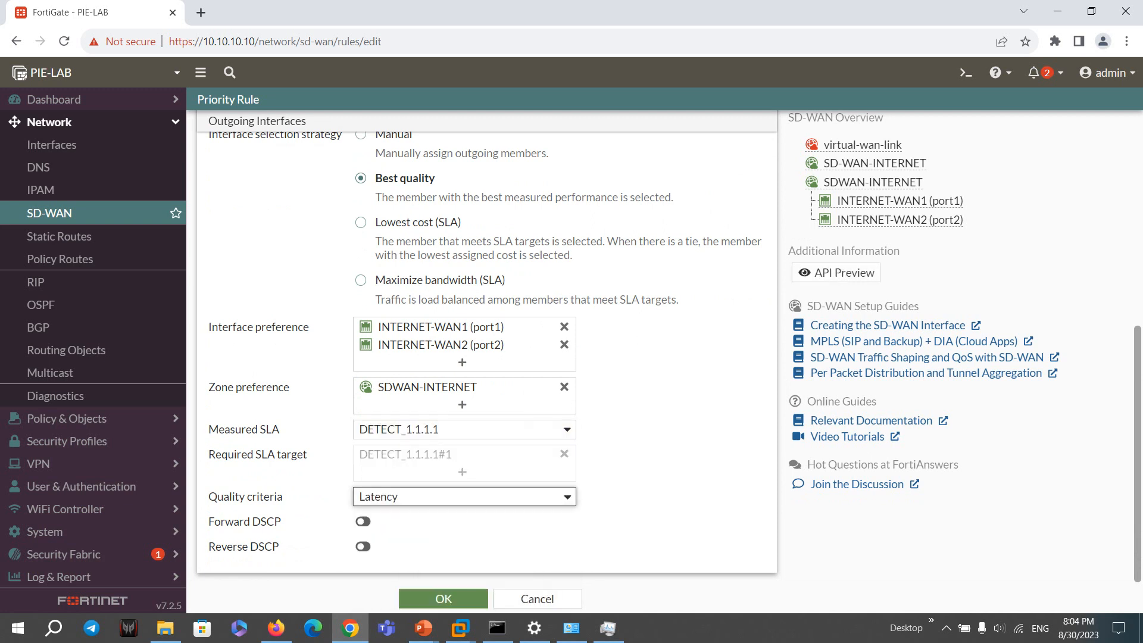
pyautogui.moveTo(284, 497); pyautogui.dragTo(208, 497)
pyautogui.click(464, 497)
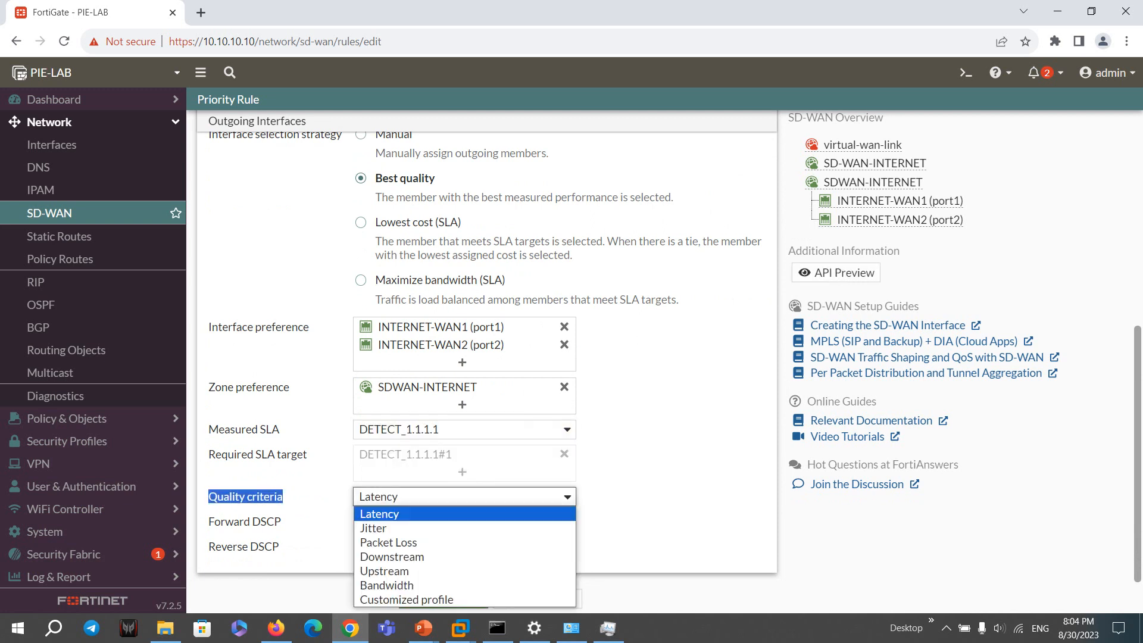
pyautogui.click(637, 506)
pyautogui.click(465, 497)
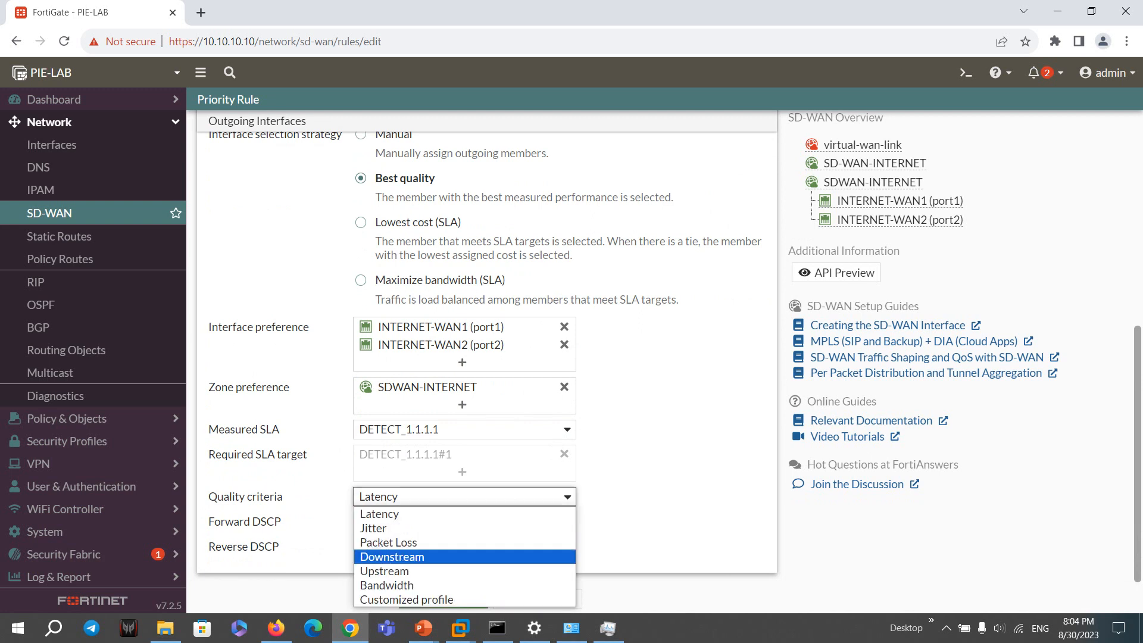
pyautogui.press('Up')
pyautogui.press('Up')
pyautogui.press('Down')
pyautogui.press('Down')
pyautogui.press('Down')
pyautogui.press('Down')
pyautogui.press('Down')
pyautogui.press('Up')
pyautogui.press('Up')
pyautogui.press('Up')
pyautogui.press('Up')
pyautogui.press('Up')
pyautogui.press('Up')
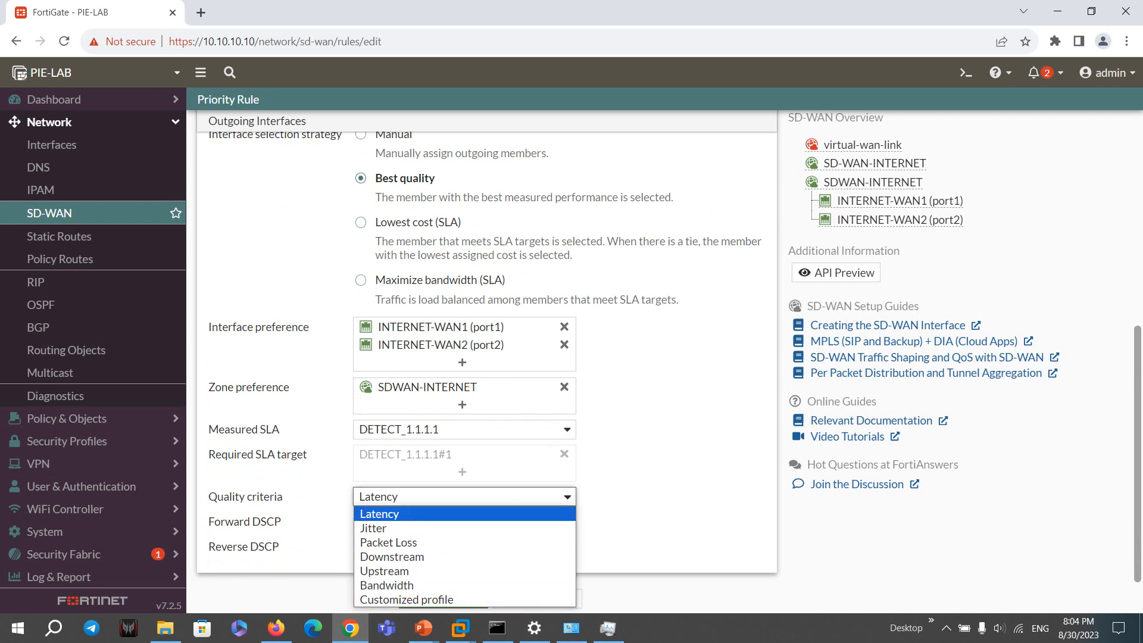
# Switch the MEETING rule to the Manual strategy, remove INTERNET-WAN2 (port2) from its interface preferences, and save the rule.
pyautogui.scroll(6, 487, 358)
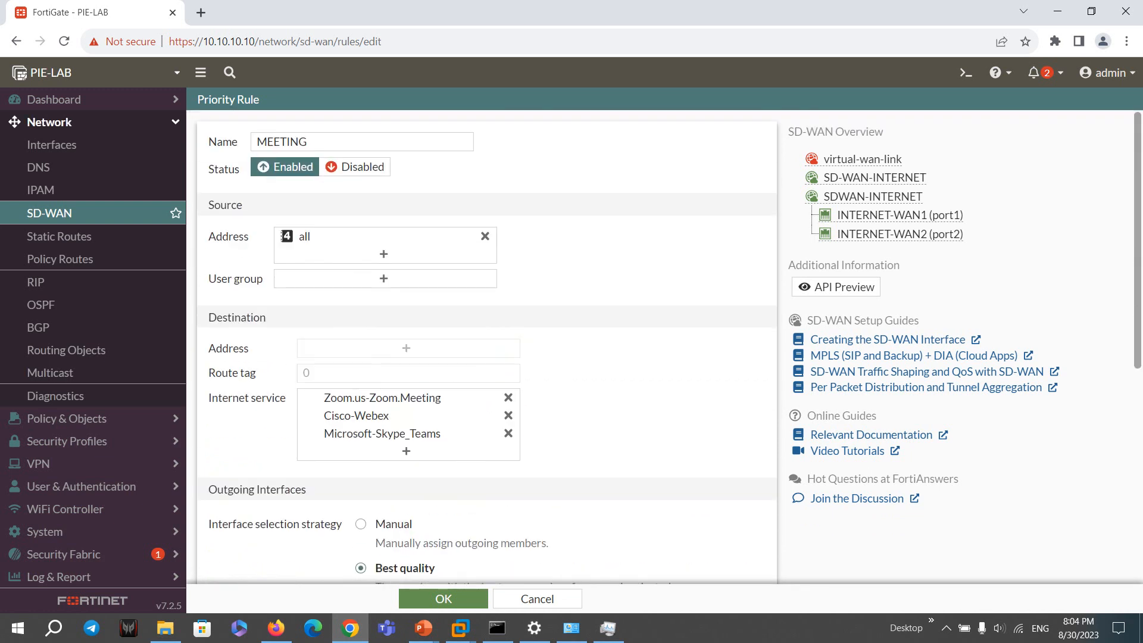
pyautogui.scroll(-3, 487, 357)
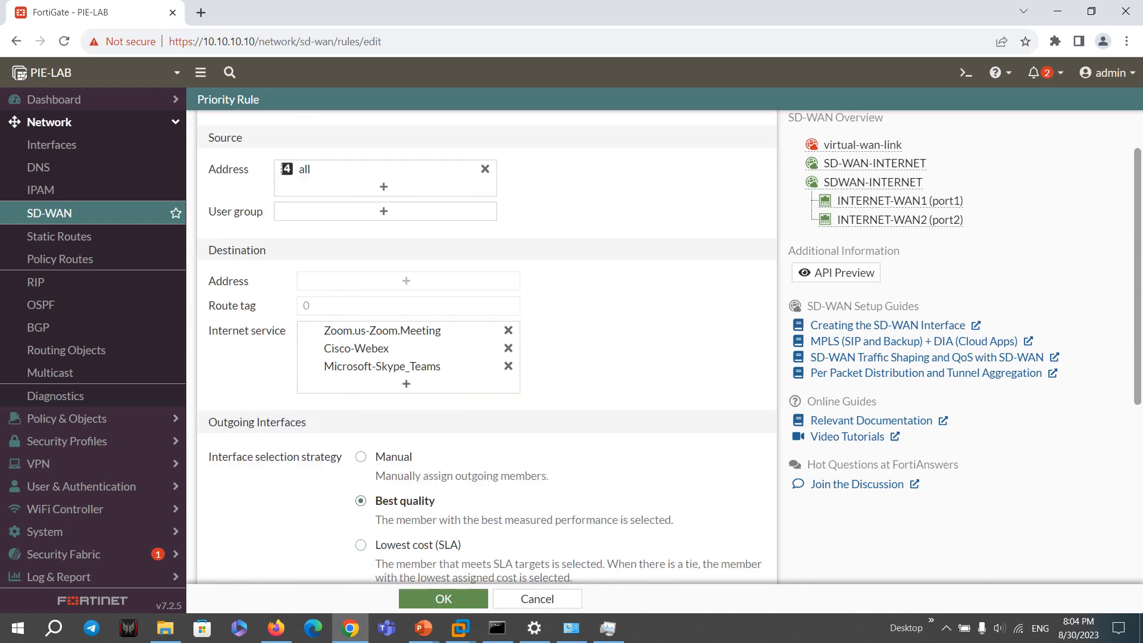
pyautogui.click(361, 301)
pyautogui.scroll(-2, 361, 300)
pyautogui.scroll(1, 488, 358)
pyautogui.scroll(-1, 487, 357)
pyautogui.click(565, 362)
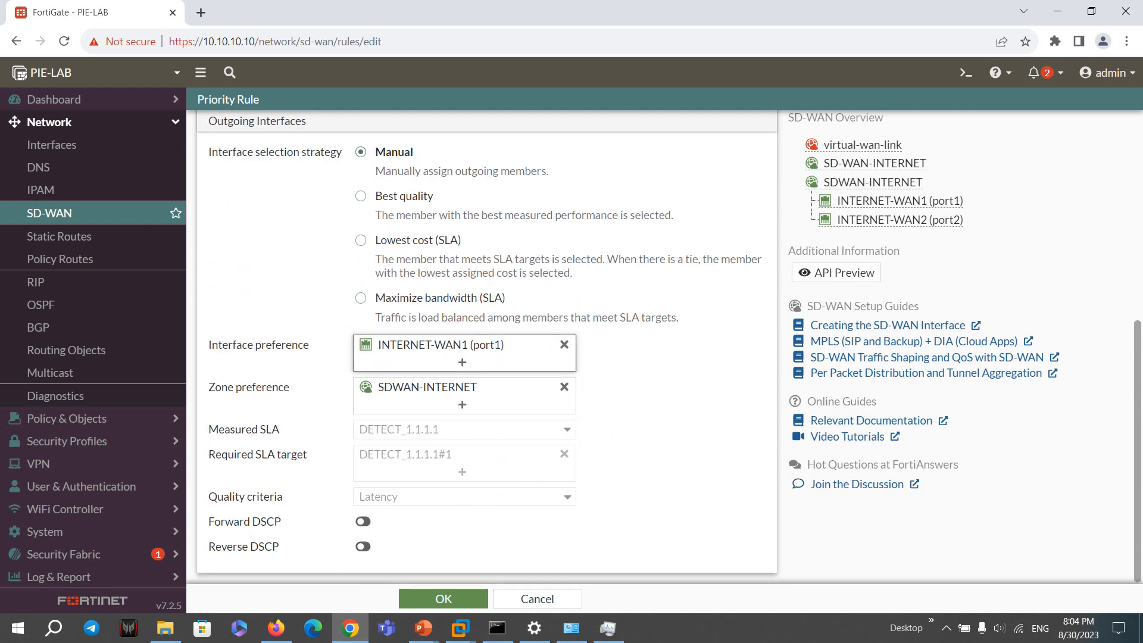
pyautogui.click(443, 599)
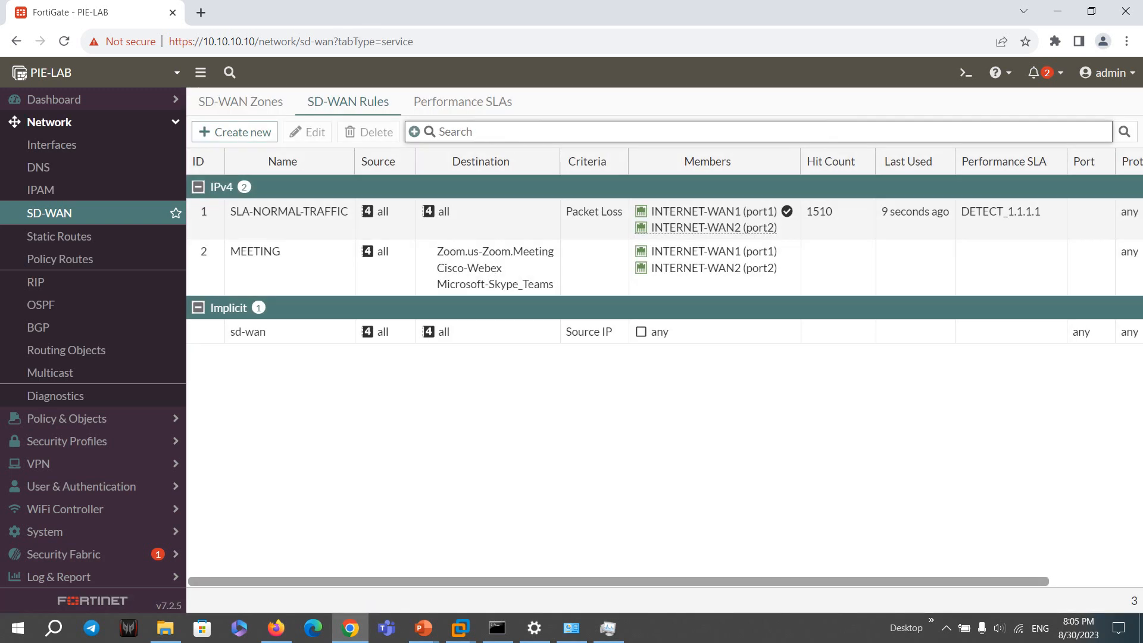
# Move the MEETING rule above SLA-NORMAL-TRAFFIC in the SD-WAN rules list.
pyautogui.click(261, 252)
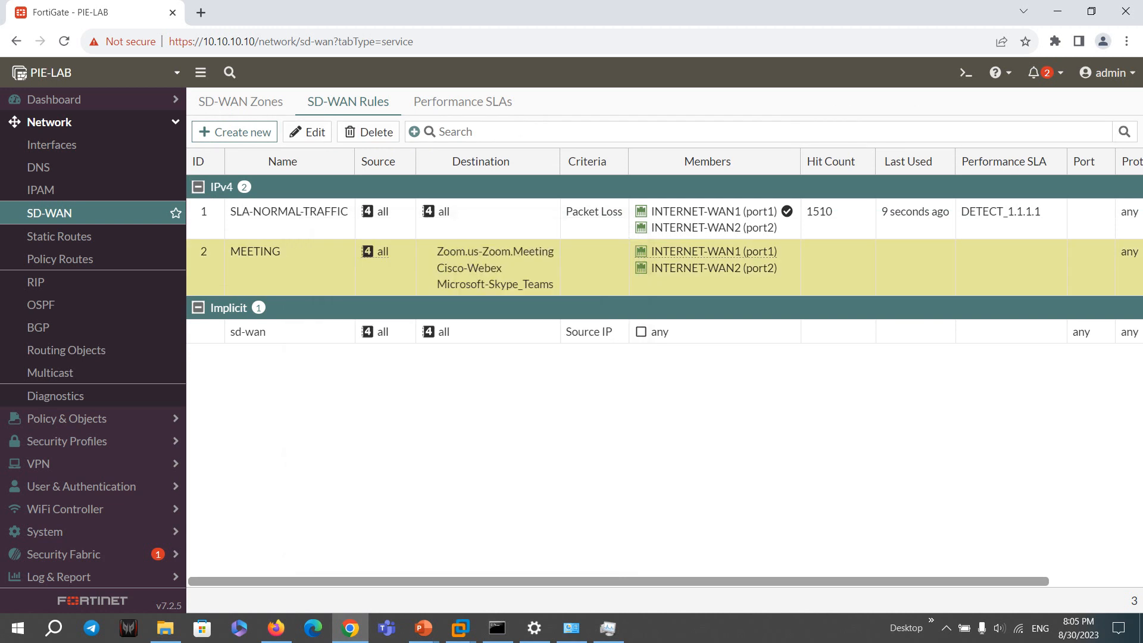
pyautogui.moveTo(260, 252); pyautogui.dragTo(277, 213)
pyautogui.moveTo(195, 252); pyautogui.dragTo(196, 210)
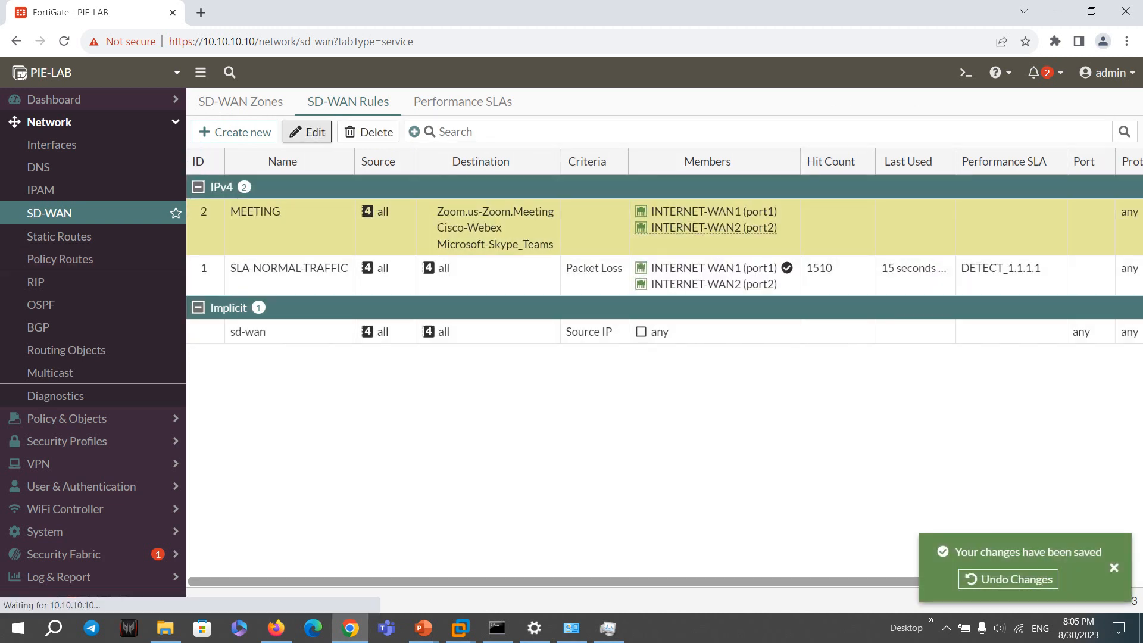
# Remove the SDWAN-INTERNET zone preference from the MEETING rule and save it.
pyautogui.click(307, 132)
pyautogui.scroll(-4, 487, 347)
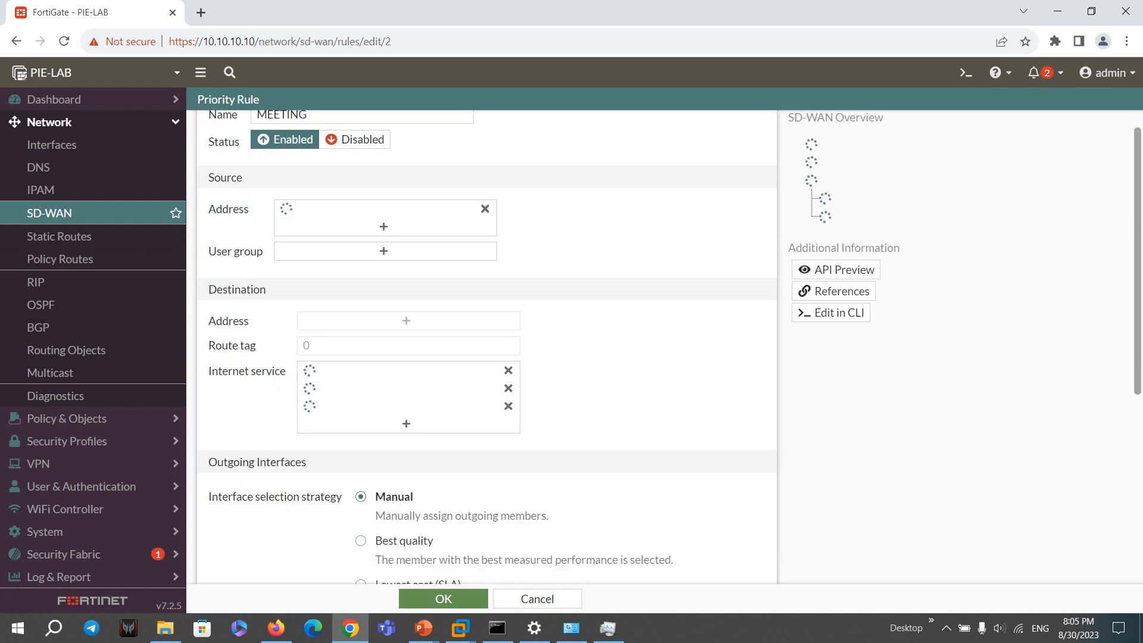
pyautogui.scroll(-2, 486, 347)
pyautogui.click(563, 404)
pyautogui.click(444, 599)
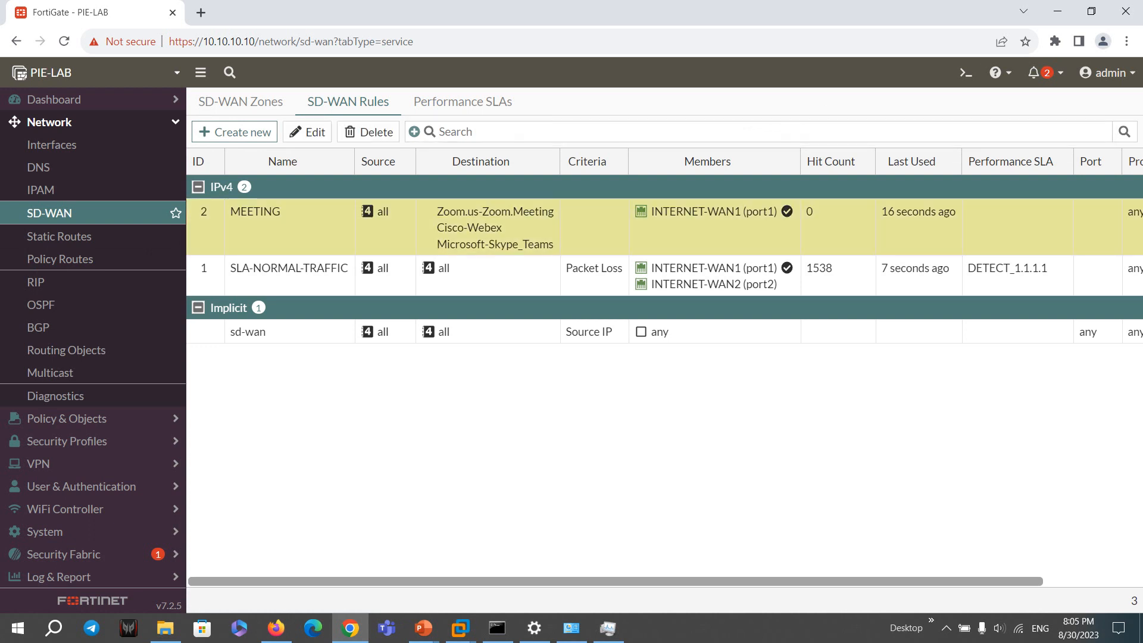
# Compare the destinations and members of the MEETING and SLA-NORMAL-TRAFFIC rules.
pyautogui.moveTo(496, 212)
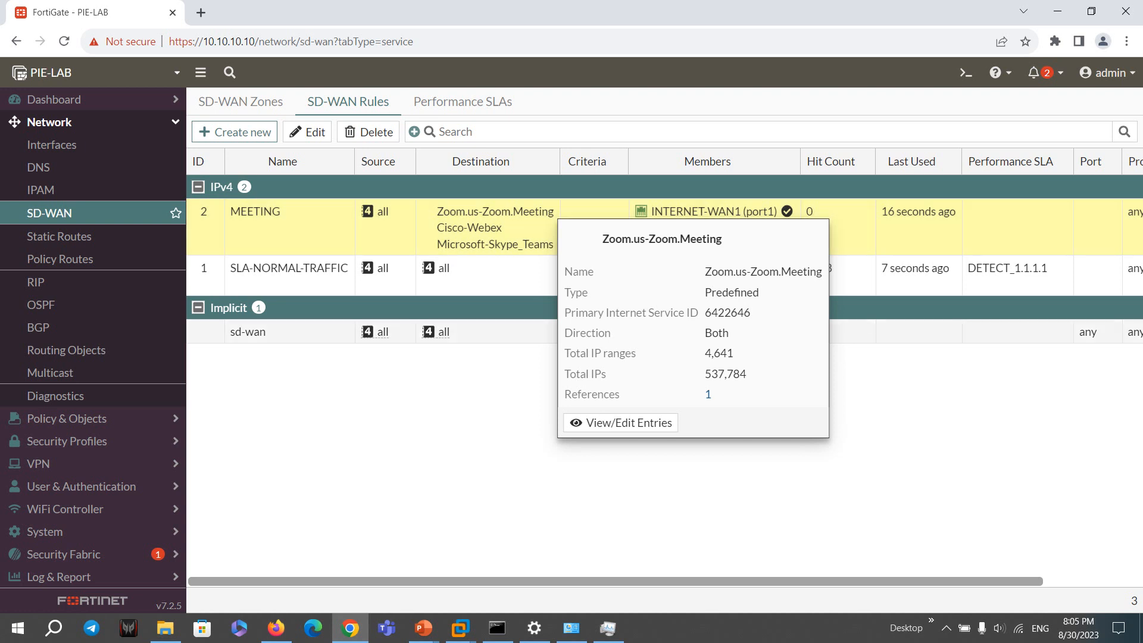
pyautogui.click(501, 275)
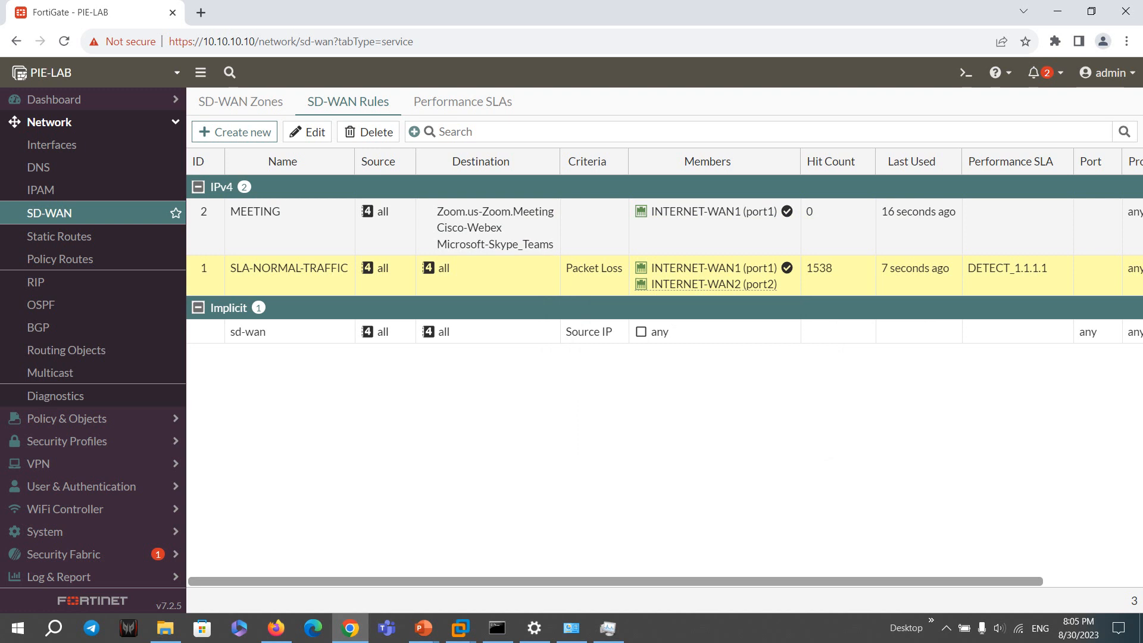
pyautogui.click(708, 235)
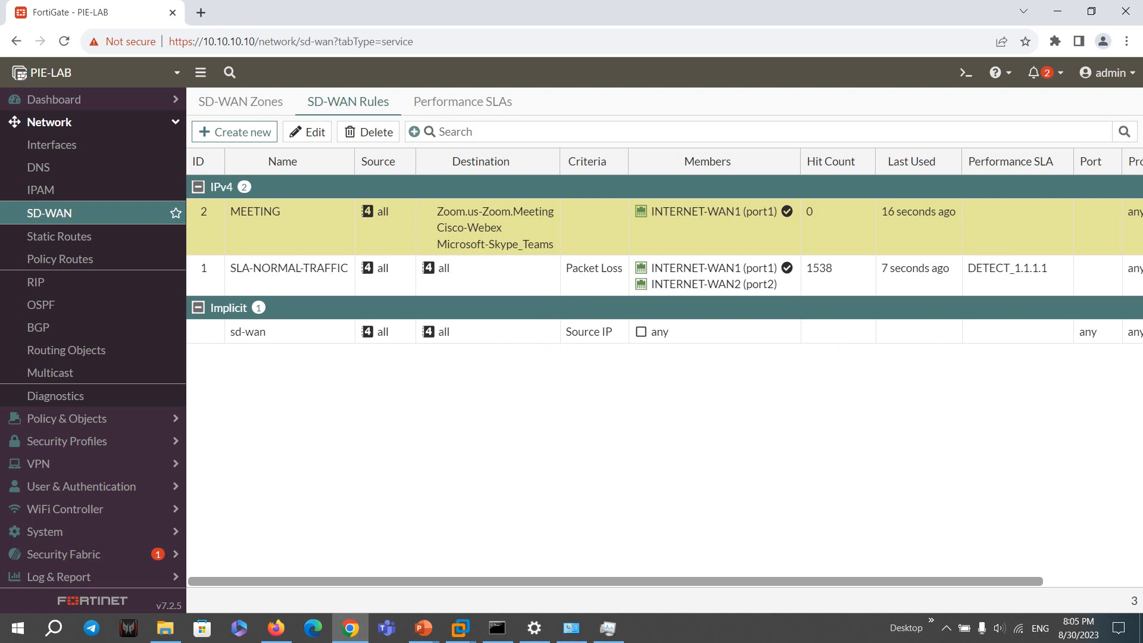
pyautogui.moveTo(713, 212)
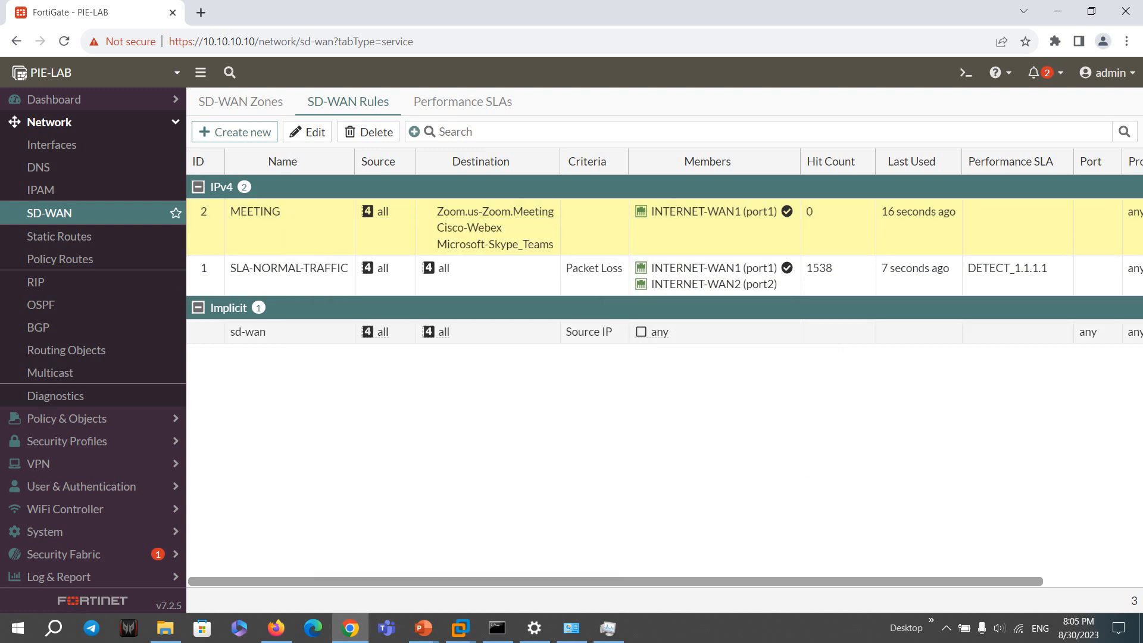
pyautogui.click(713, 284)
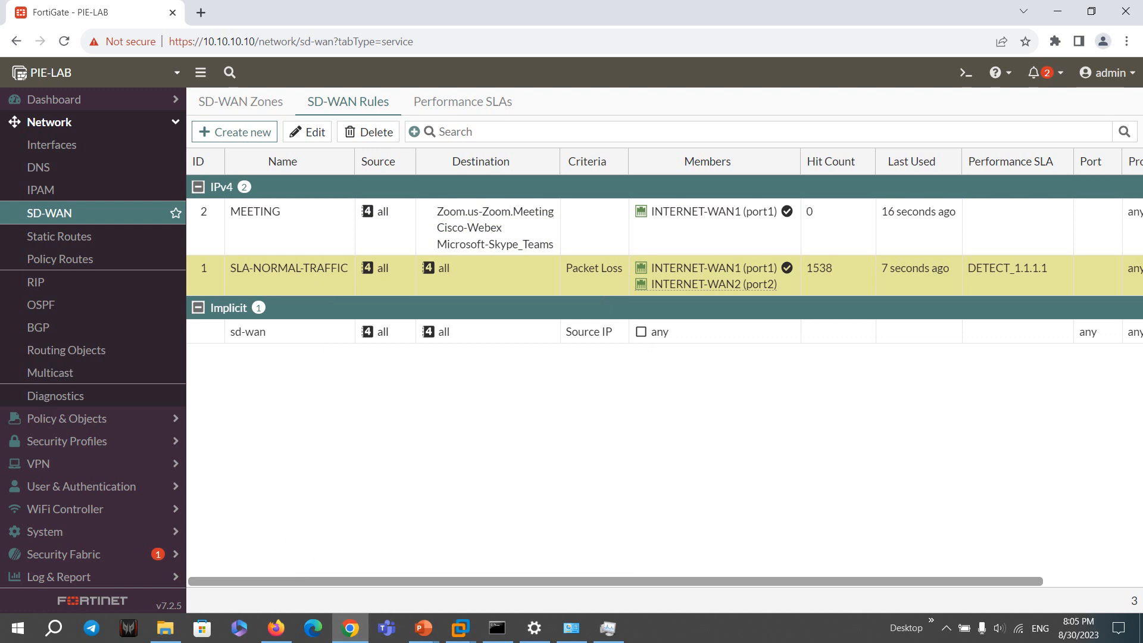
pyautogui.click(709, 231)
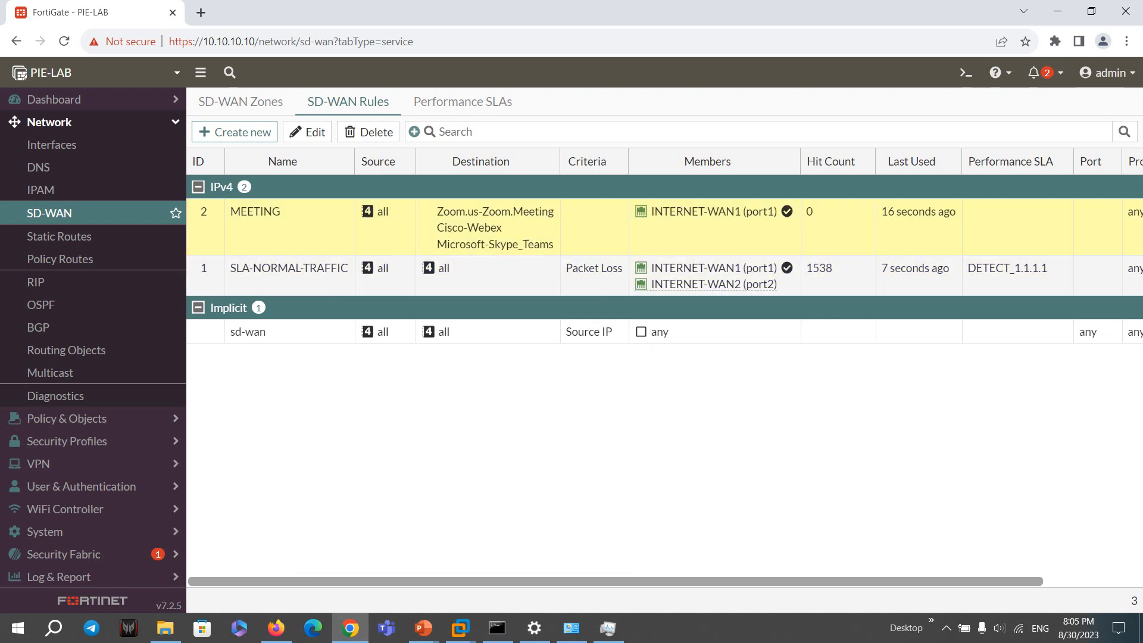
pyautogui.click(714, 279)
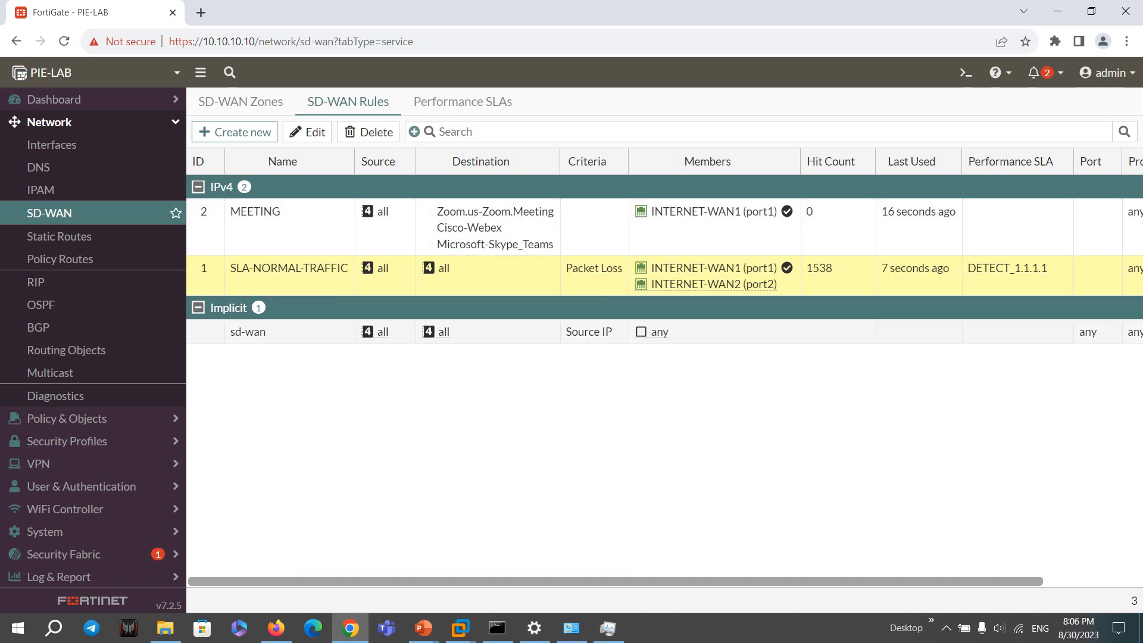
pyautogui.click(289, 226)
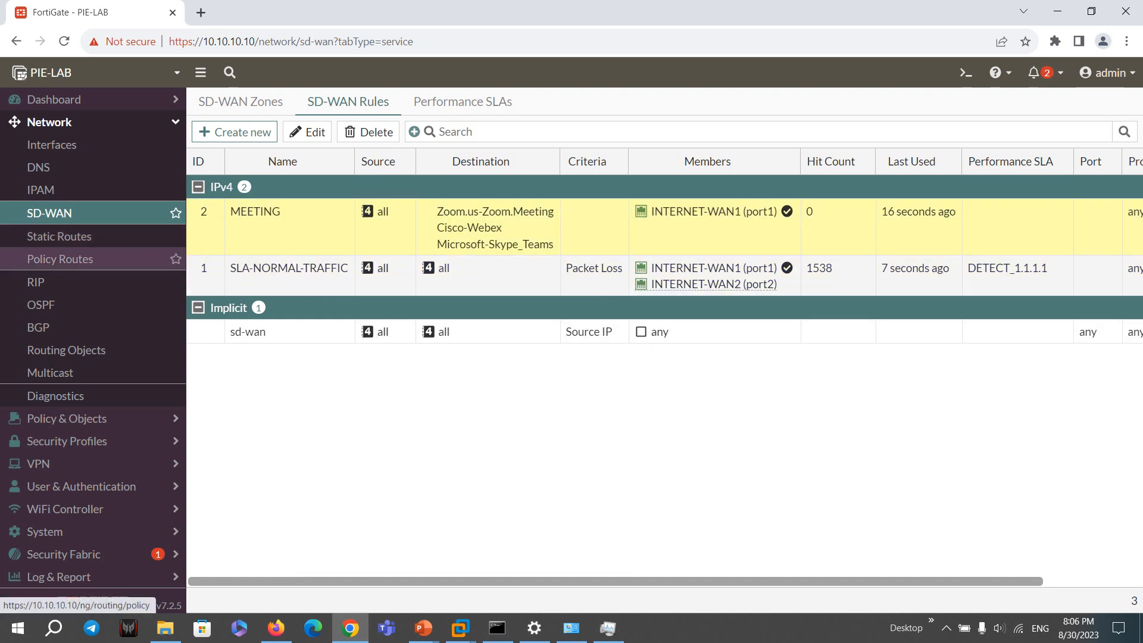
# Replace SD-WAN-INTERNET with SDWAN-INTERNET as the interface of the 0.0.0.0/0 static route and save it.
pyautogui.click(60, 259)
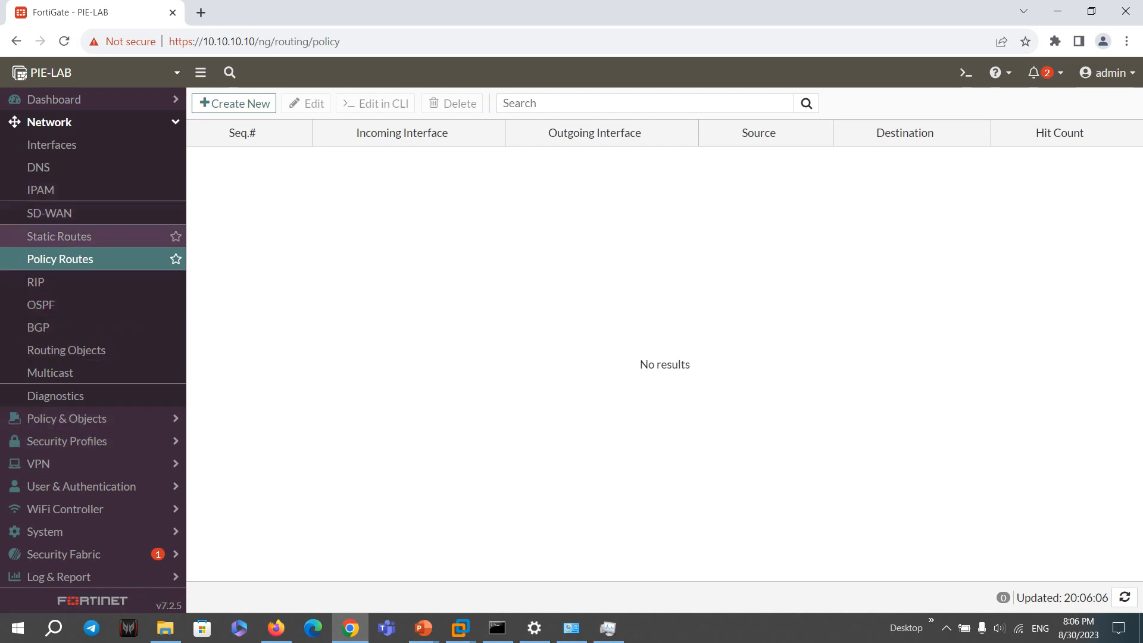
pyautogui.click(60, 237)
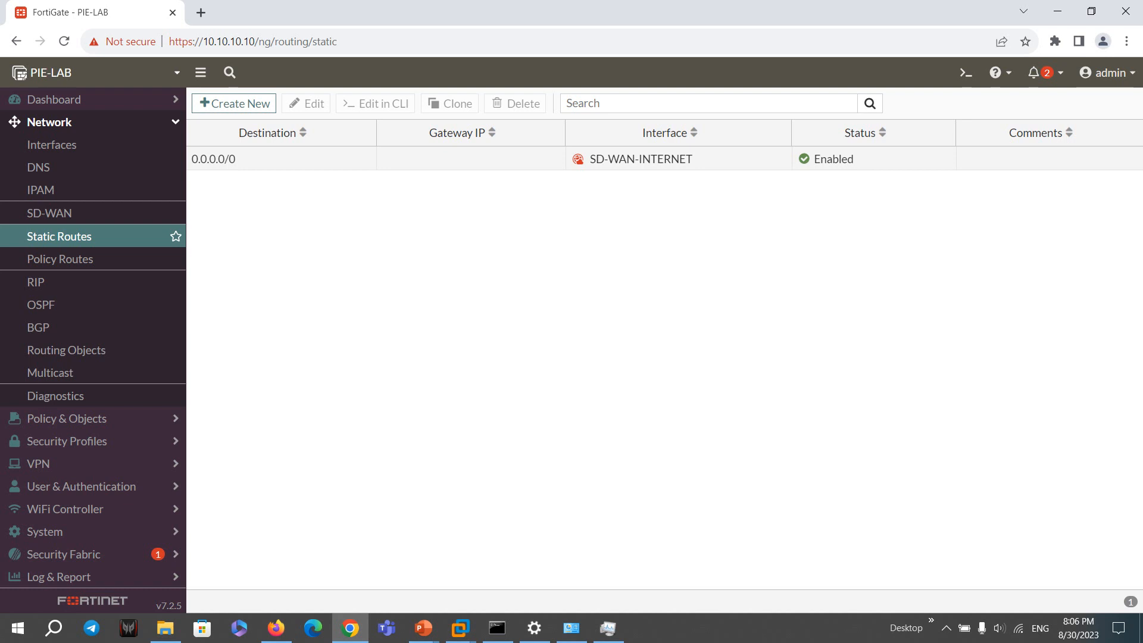
pyautogui.click(641, 159)
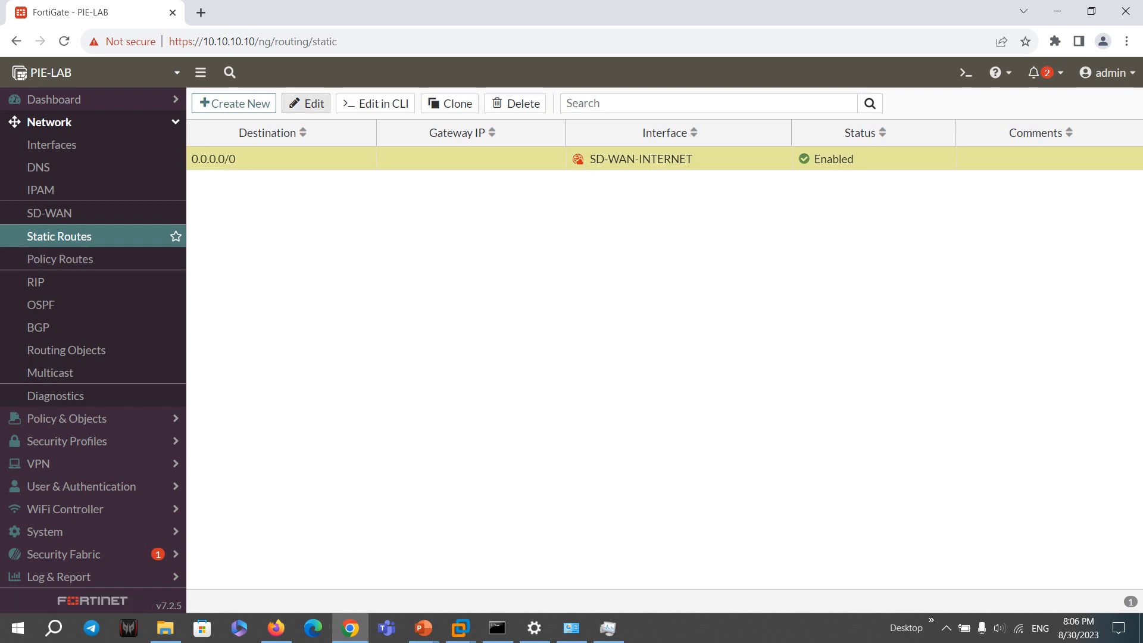
pyautogui.click(306, 104)
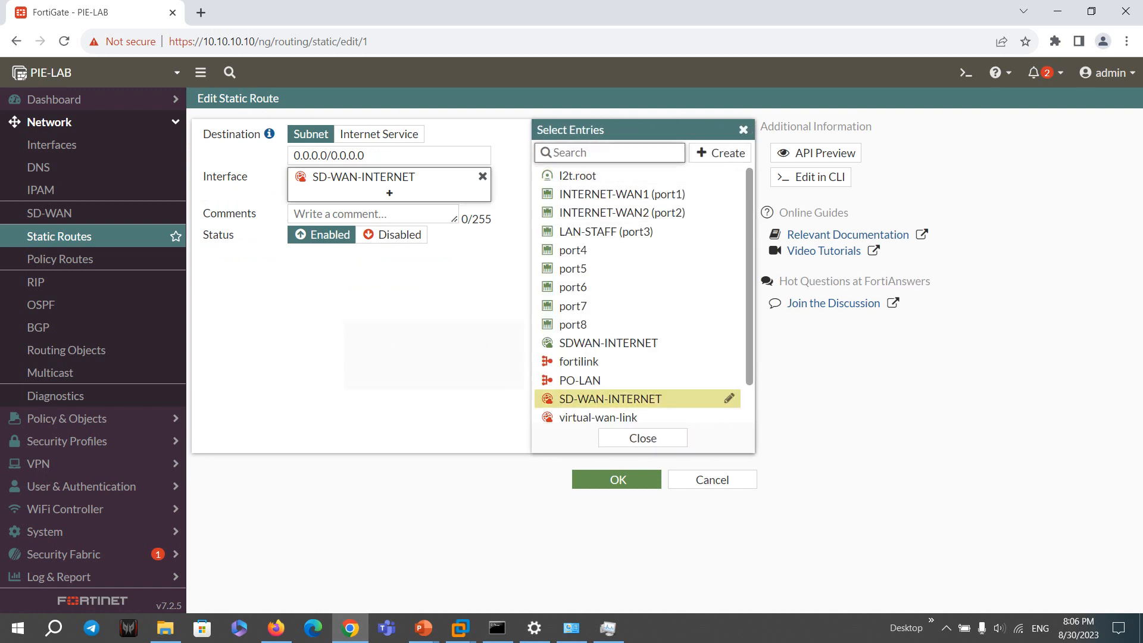
pyautogui.click(608, 343)
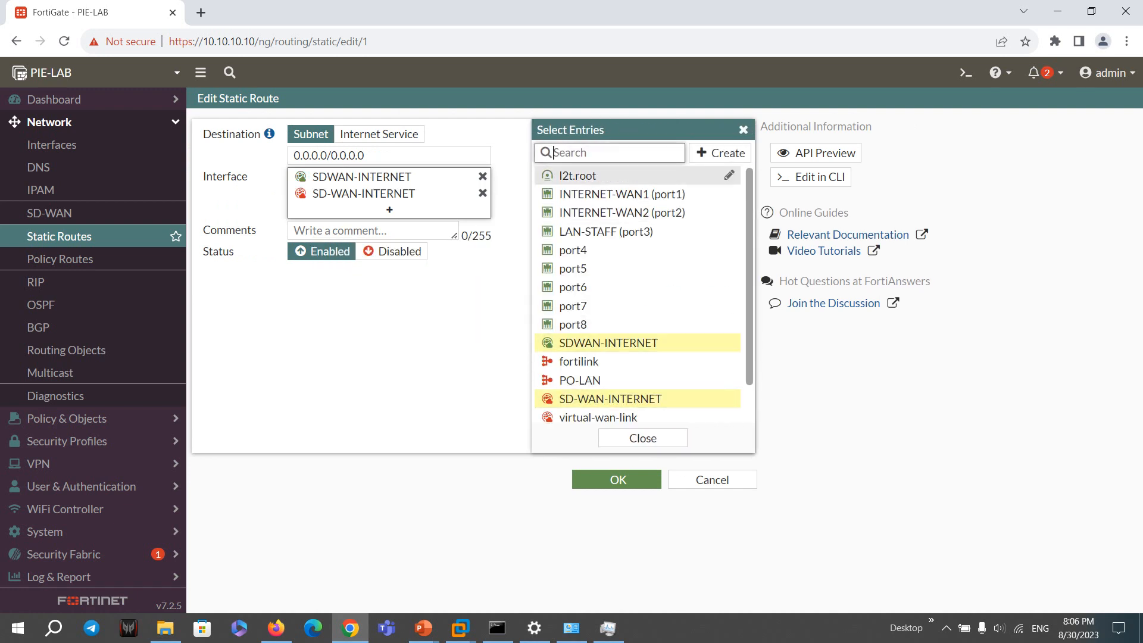
pyautogui.click(483, 193)
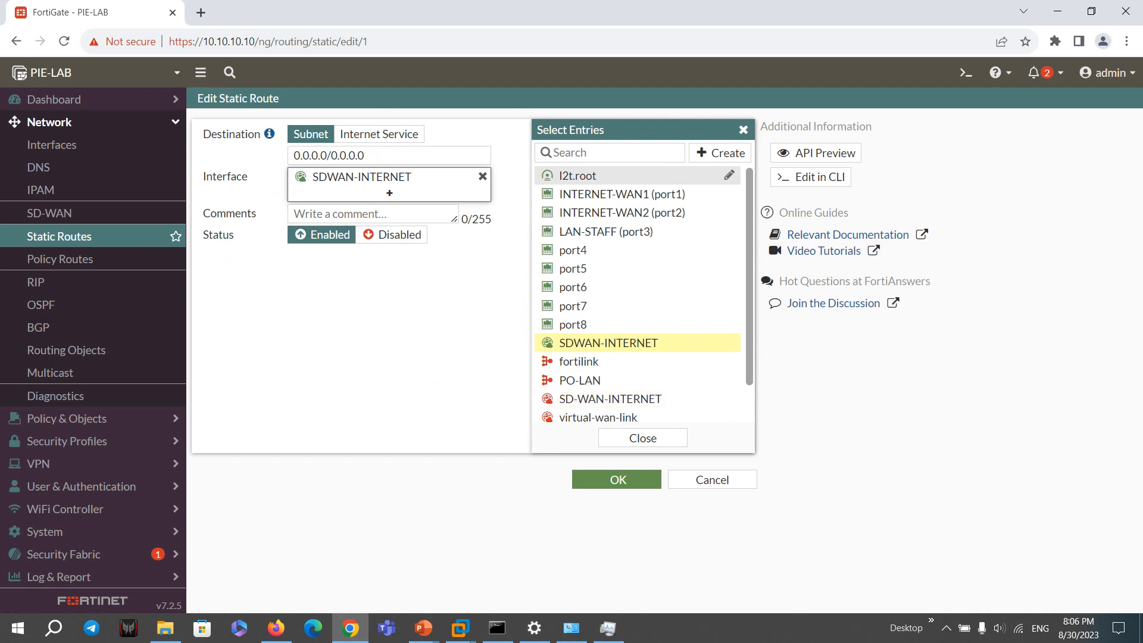
pyautogui.click(643, 438)
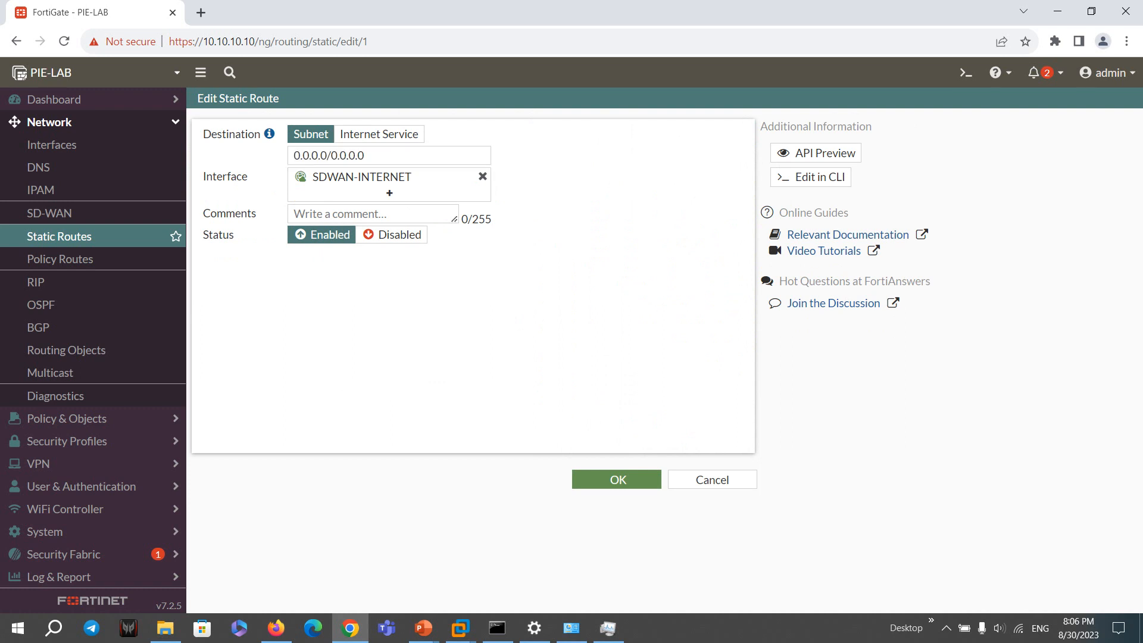
pyautogui.click(617, 479)
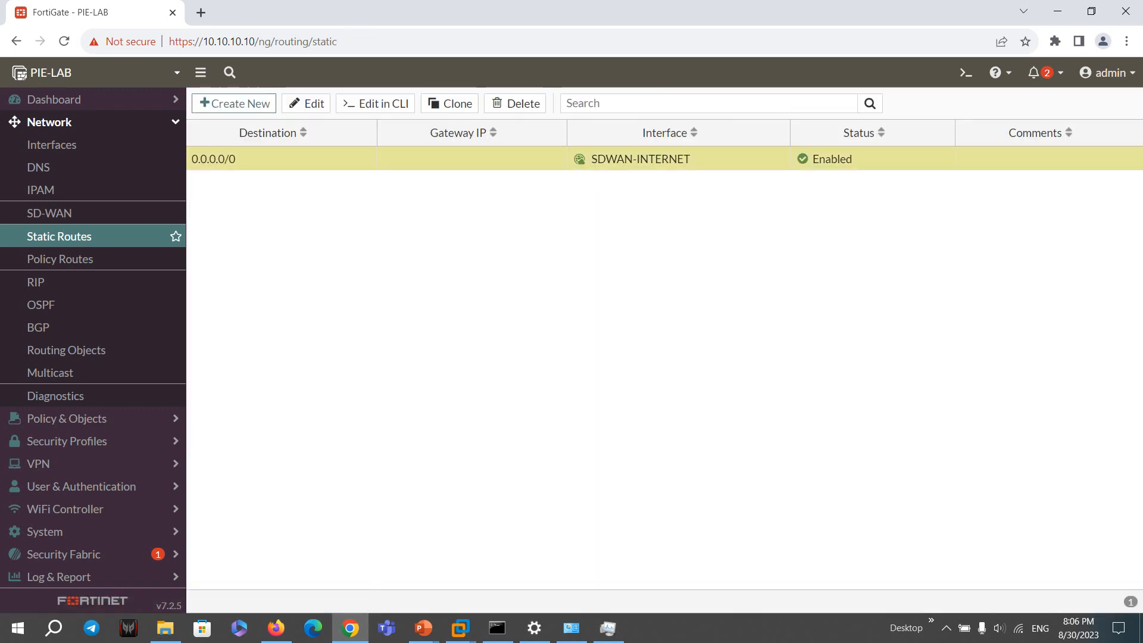
# Expand the SDWAN-INTERNET zone in the SD-WAN zones list and check the gateways of its members.
pyautogui.click(49, 212)
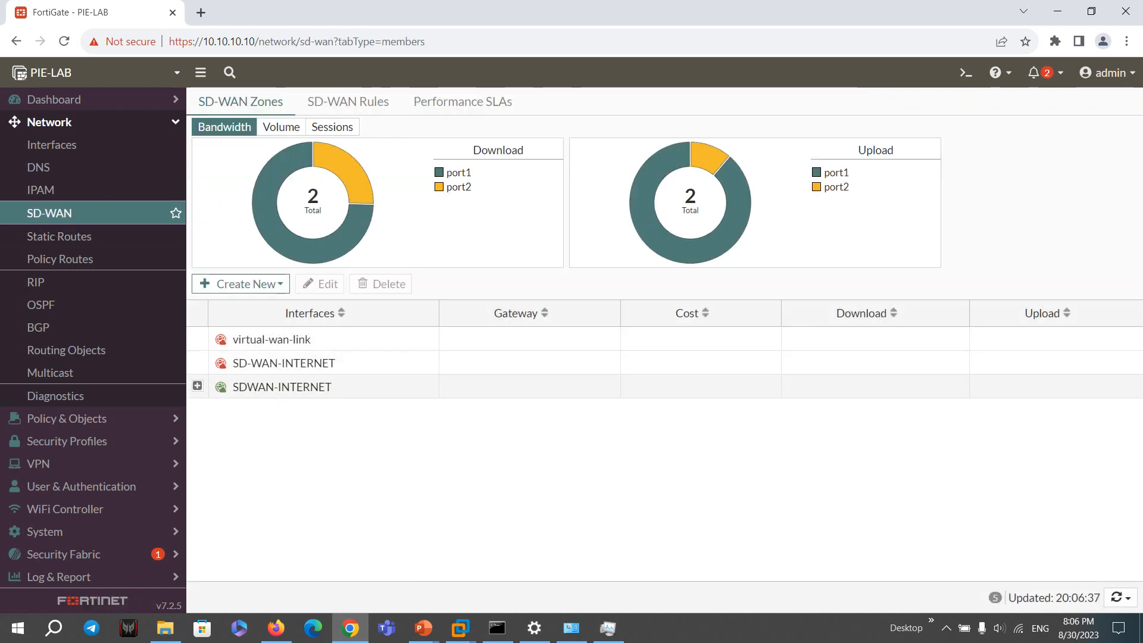
pyautogui.click(197, 386)
pyautogui.moveTo(523, 411); pyautogui.dragTo(457, 411)
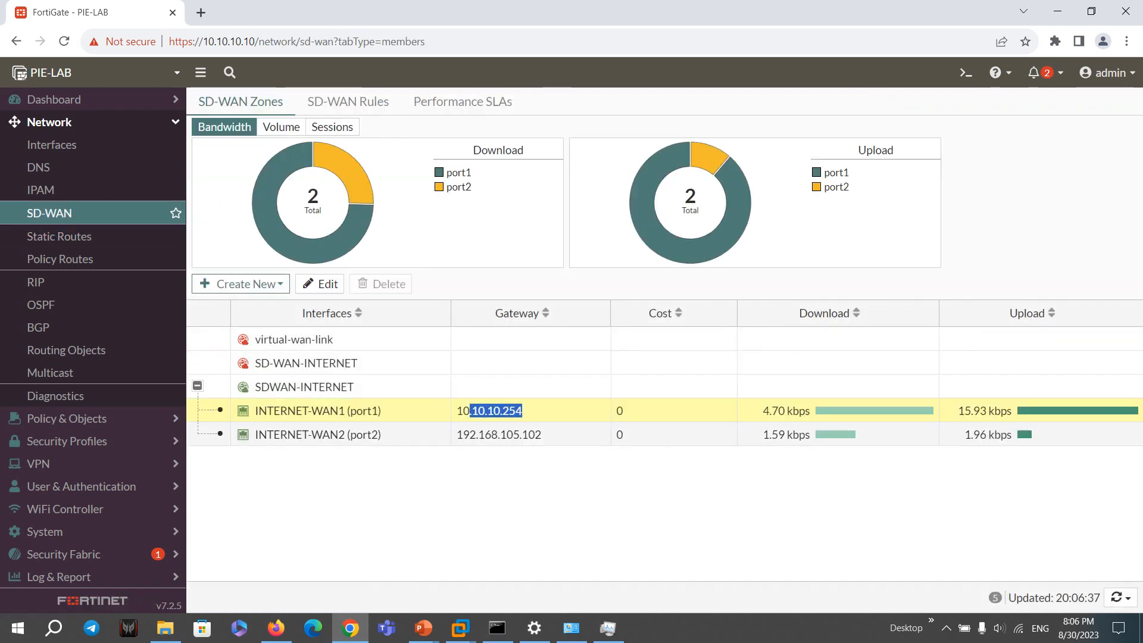
pyautogui.doubleClick(499, 434)
# Run "get router info routing-table all" in the CLI console and examine the default route entries.
pyautogui.click(965, 72)
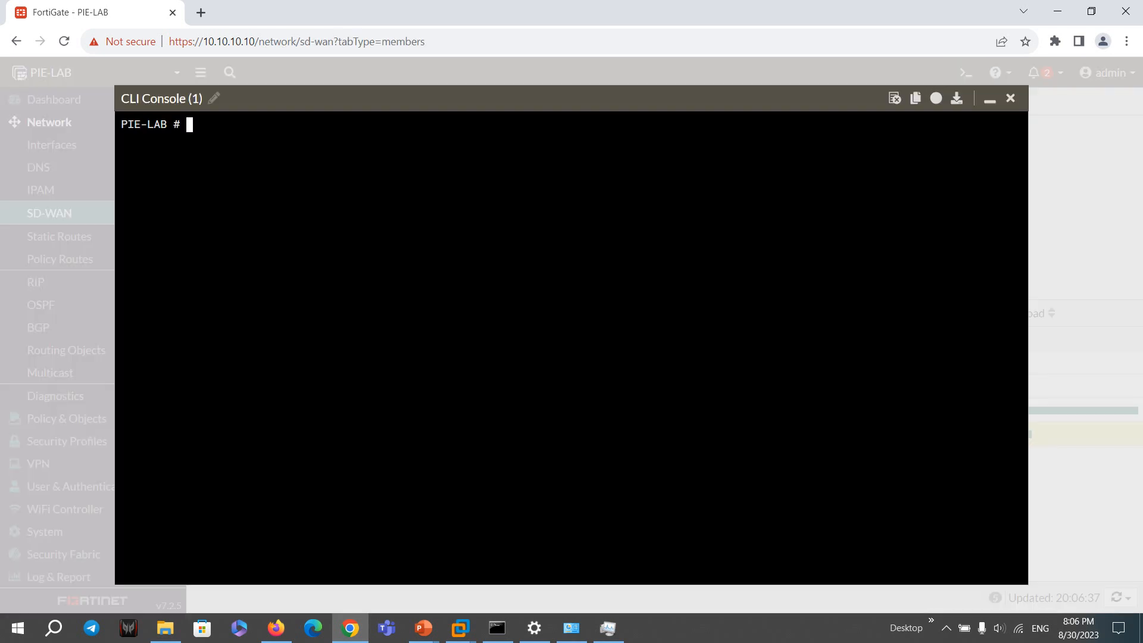
pyautogui.write('get  ru')
pyautogui.press('BackSpace')
pyautogui.write('ou')
pyautogui.press('Tab')
pyautogui.write('info rou')
pyautogui.press('Tab')
pyautogui.write('all')
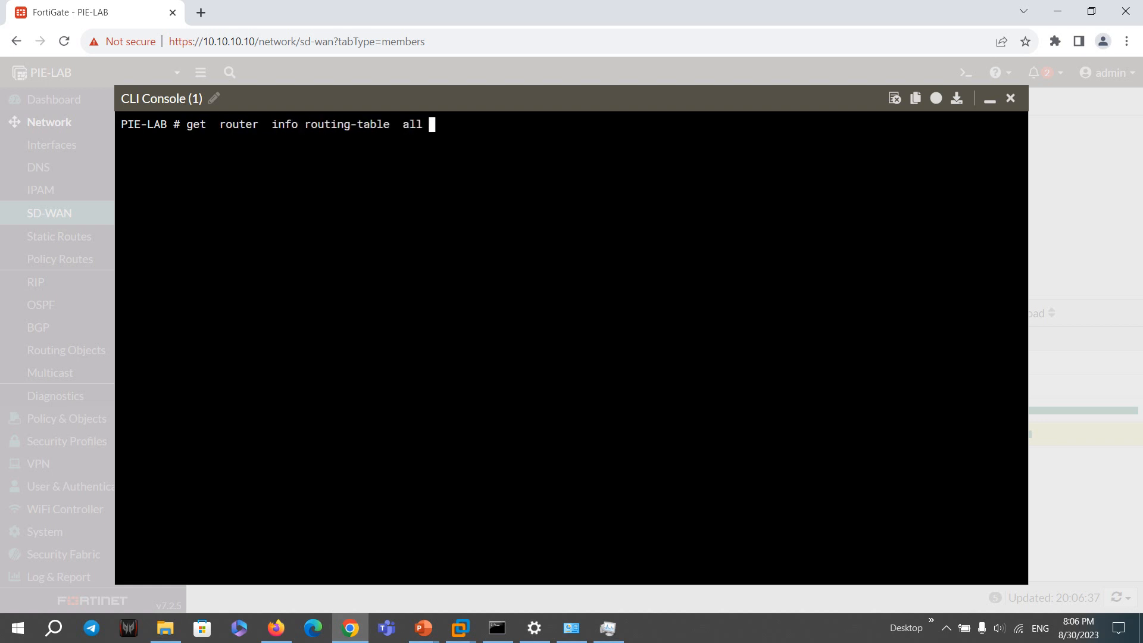
pyautogui.press('Return')
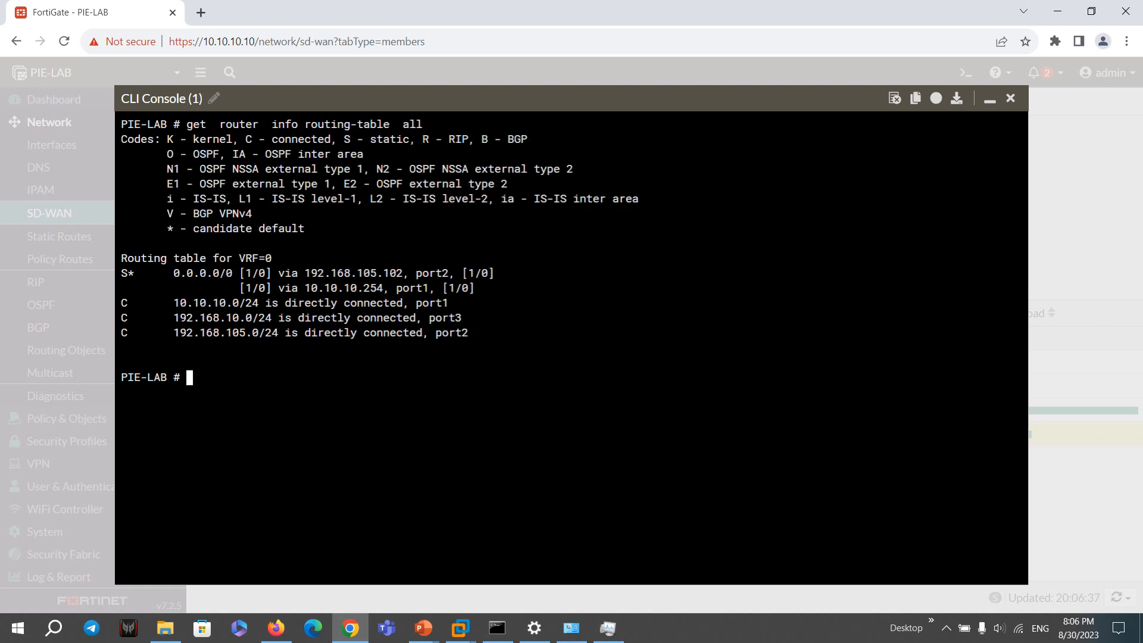
pyautogui.moveTo(487, 303); pyautogui.dragTo(121, 274)
pyautogui.moveTo(324, 274); pyautogui.dragTo(330, 274)
pyautogui.moveTo(481, 288); pyautogui.dragTo(120, 273)
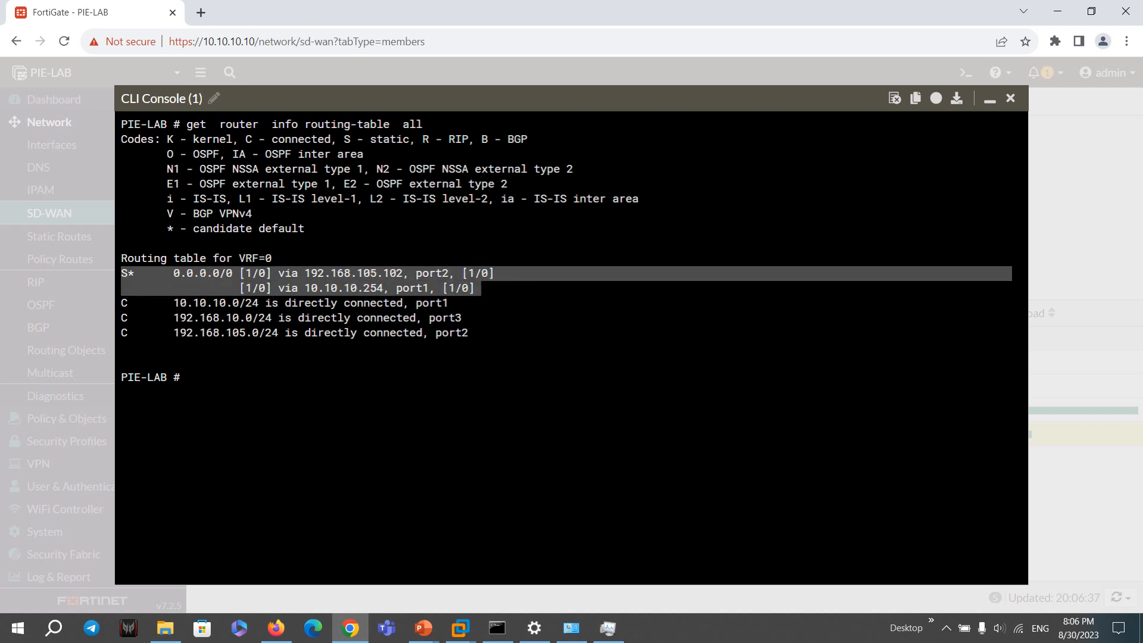
pyautogui.click(390, 288)
pyautogui.moveTo(390, 288); pyautogui.dragTo(344, 259)
pyautogui.click(344, 259)
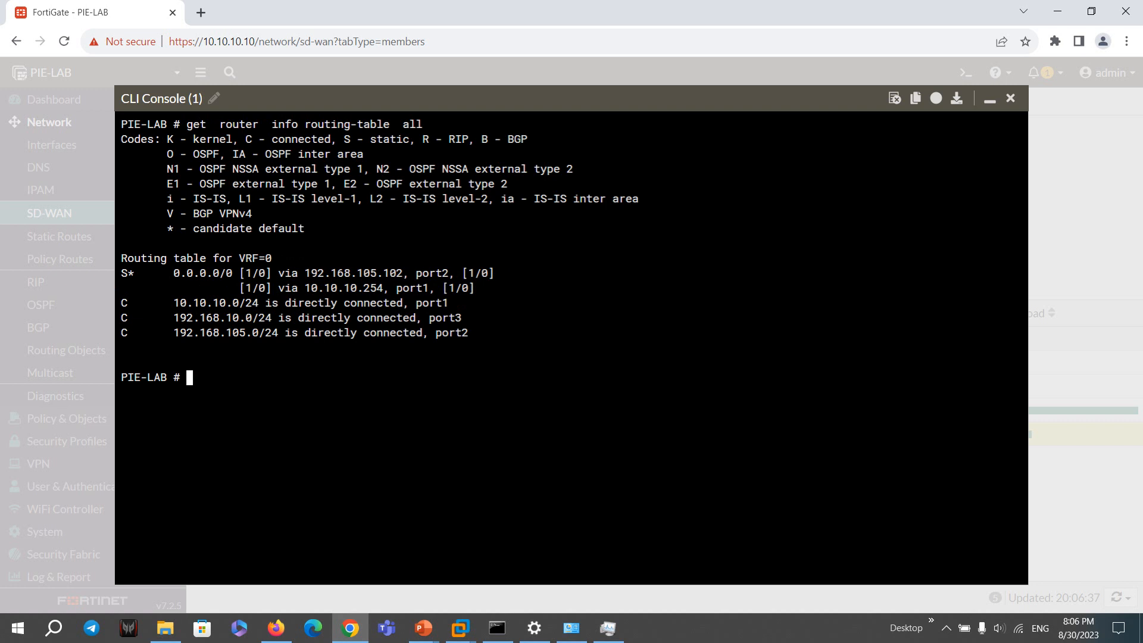
# Minimize the CLI console and review the SD-WAN rules, performance SLAs and zones.
pyautogui.click(990, 99)
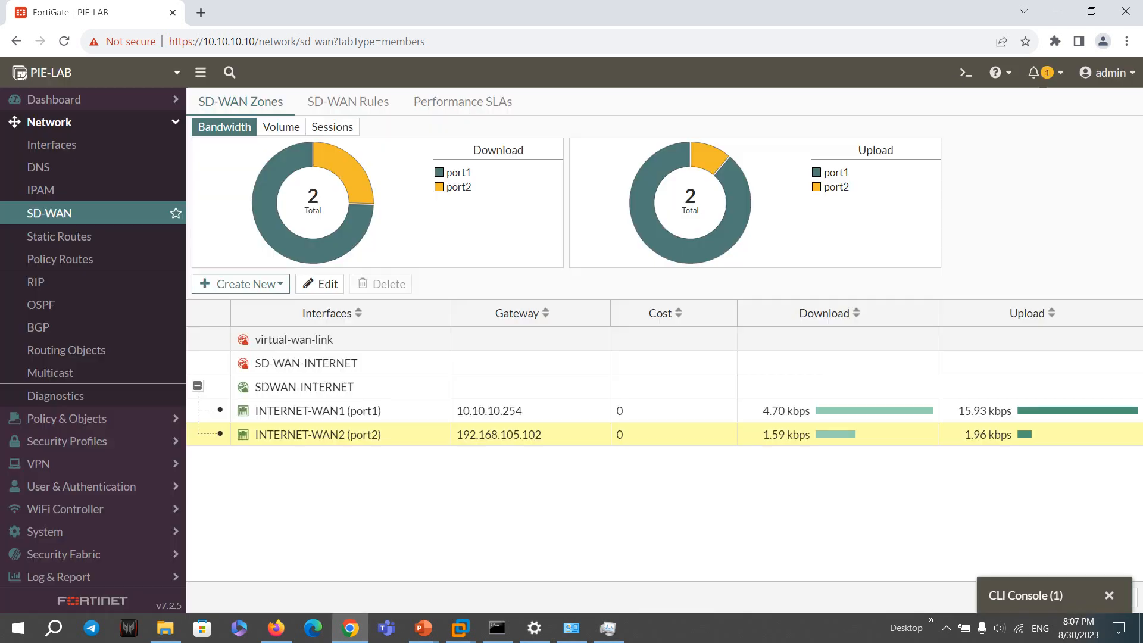
pyautogui.click(348, 101)
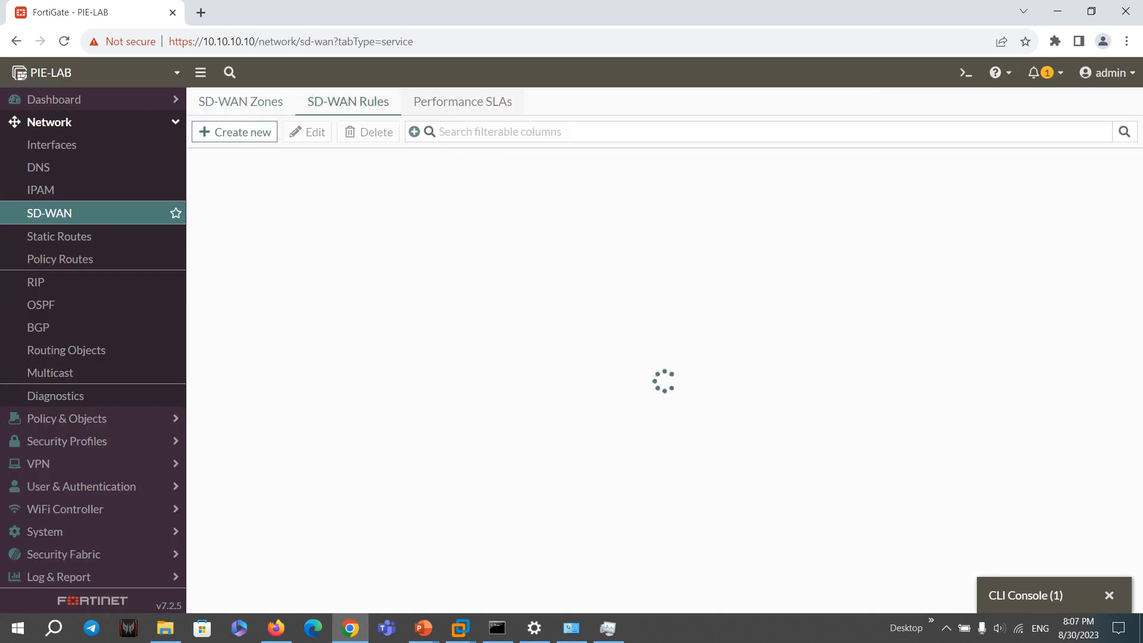
pyautogui.click(463, 102)
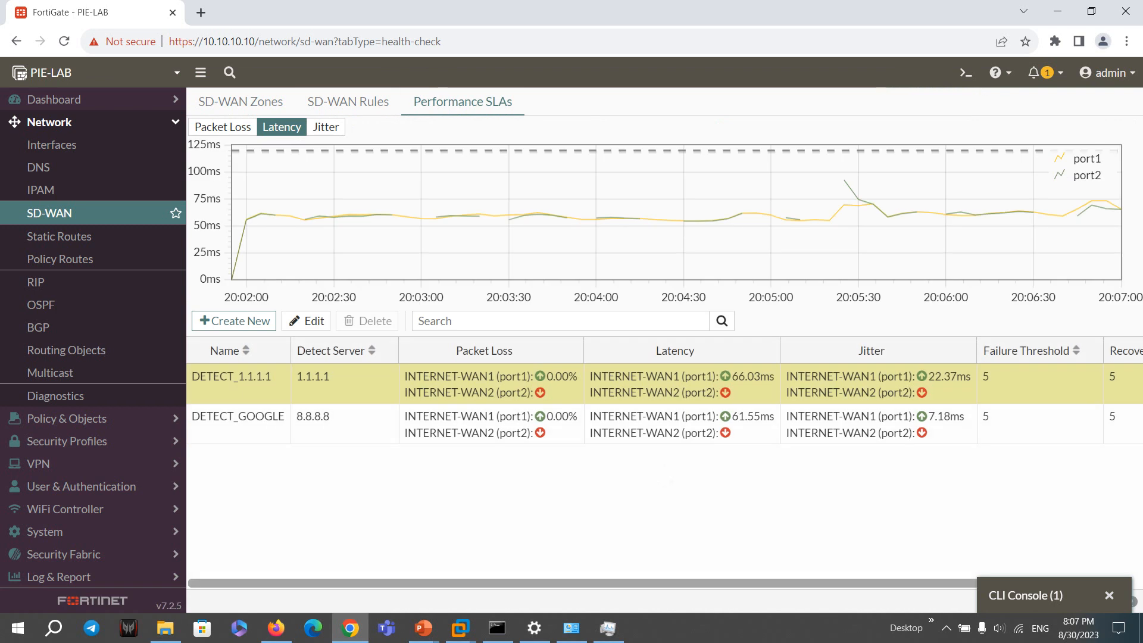
pyautogui.click(349, 102)
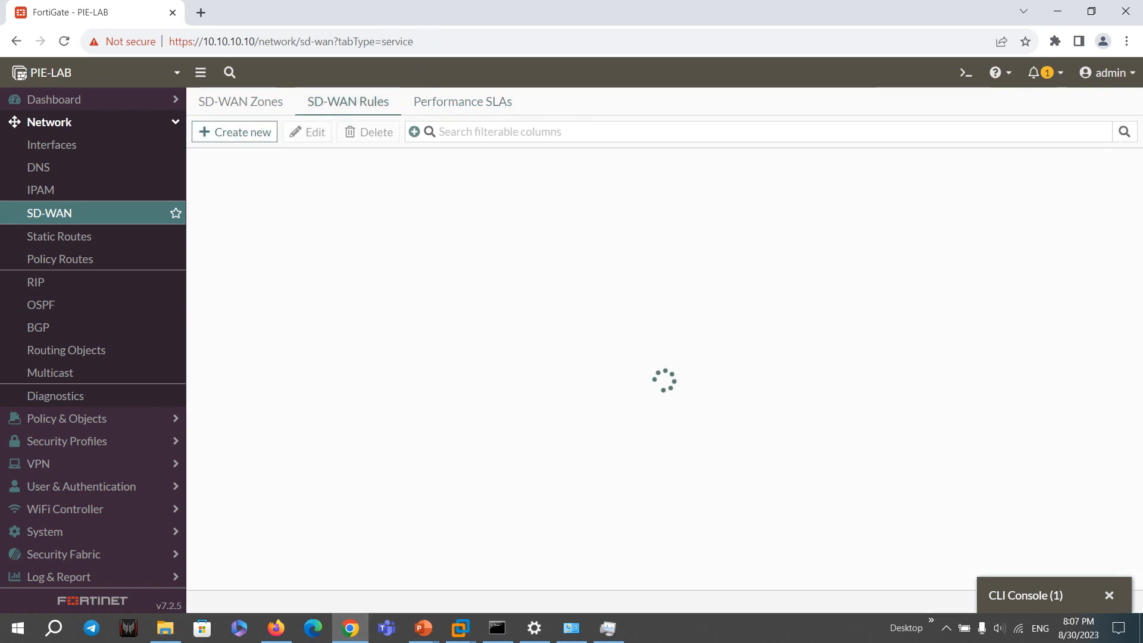
pyautogui.click(240, 101)
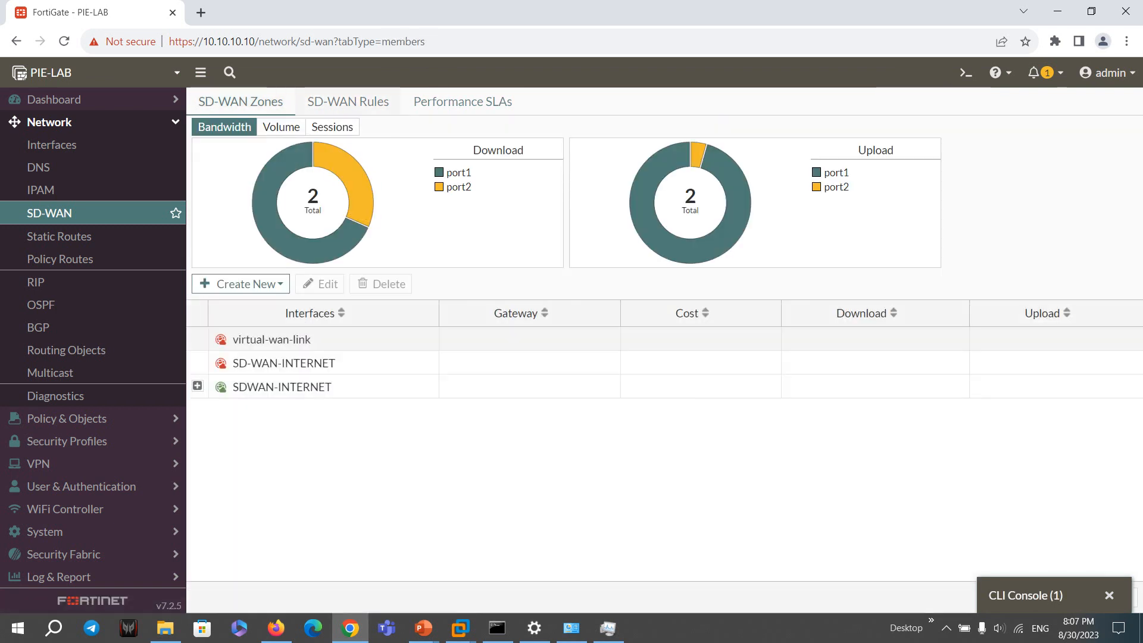
pyautogui.click(348, 102)
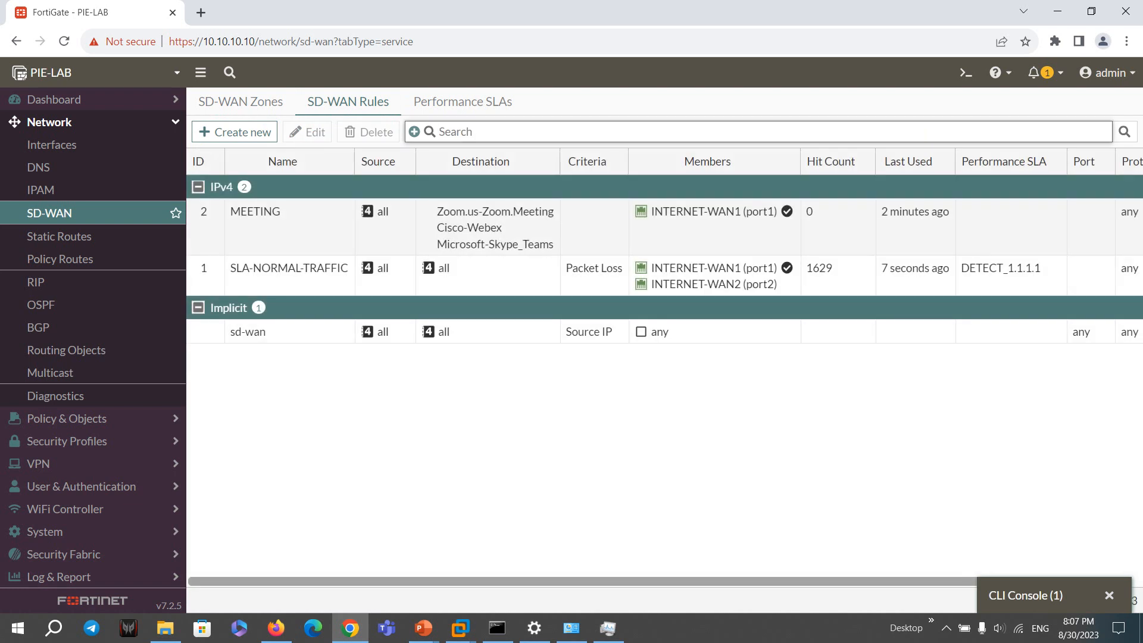
# Check the interface of the 0.0.0.0/0 static route and switch to the Static Route slide in the PowerPoint slide show.
pyautogui.click(52, 145)
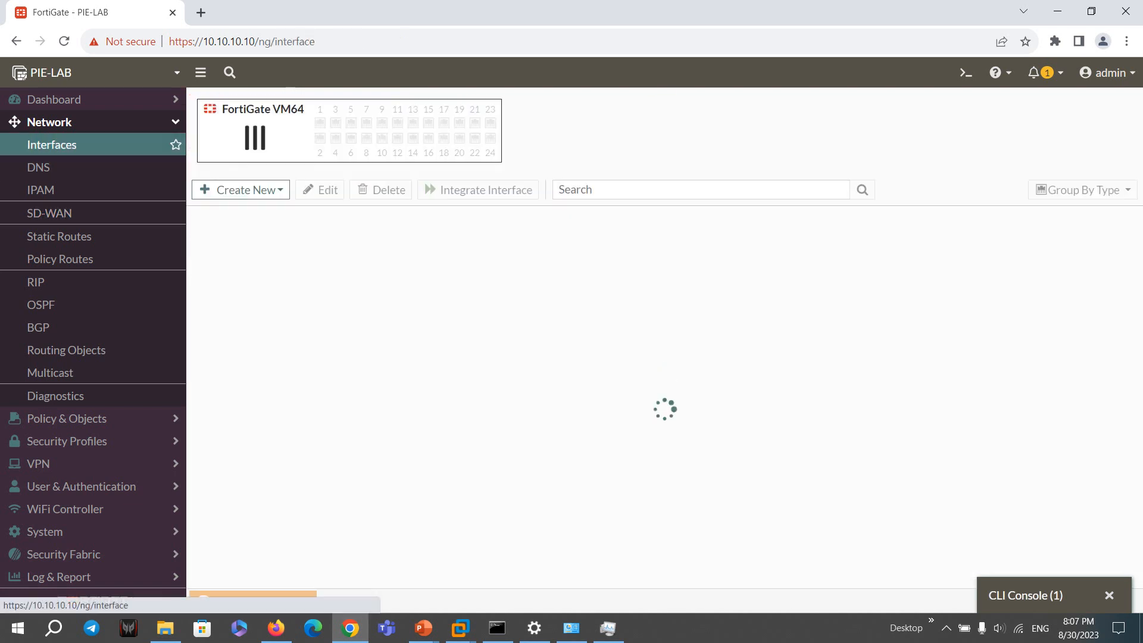
pyautogui.click(50, 213)
pyautogui.click(59, 236)
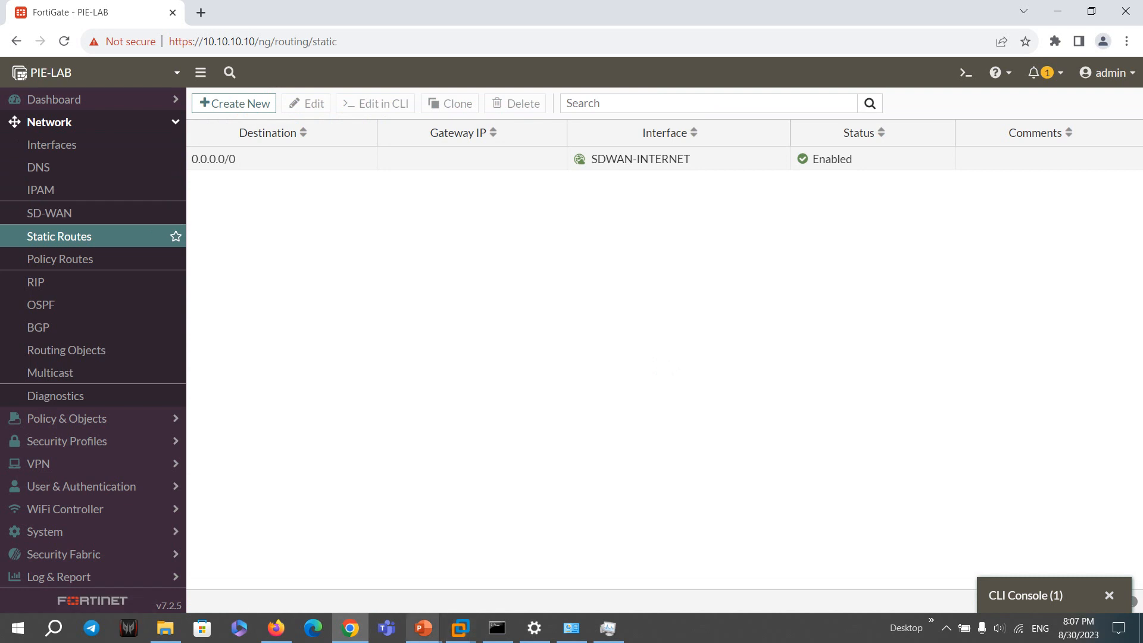
pyautogui.moveTo(423, 627)
pyautogui.click(518, 566)
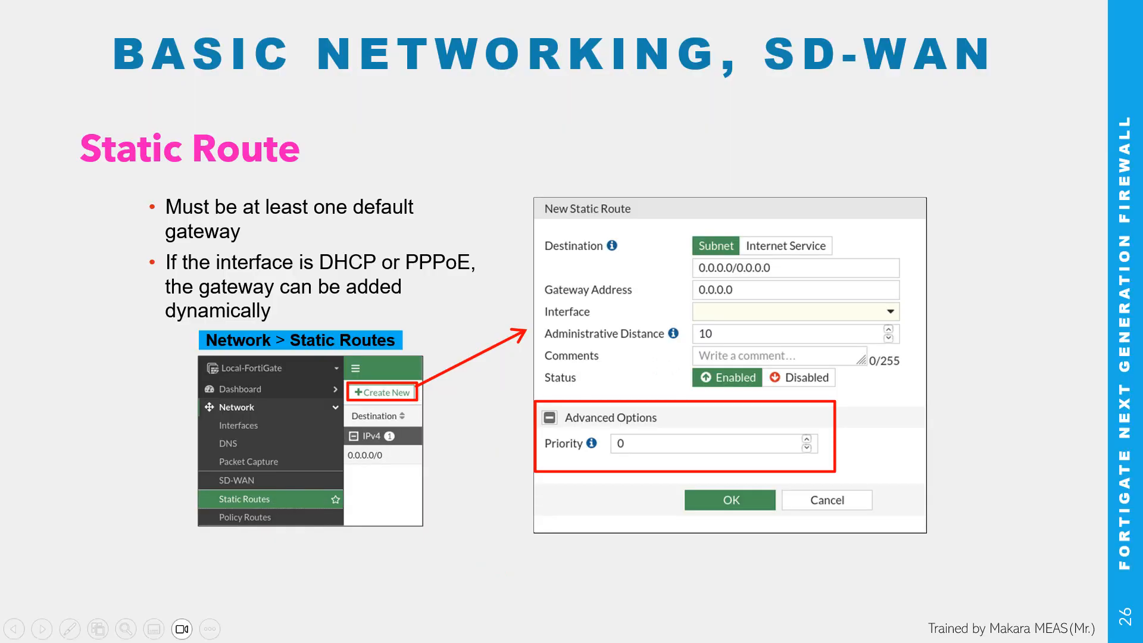